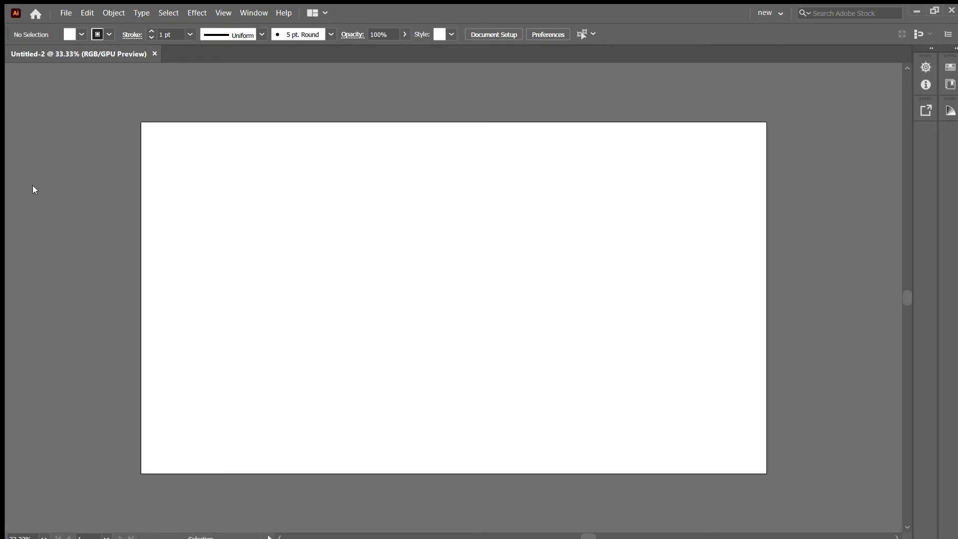
Resize the artboard into a portrait page about 764 px wide
key(m)
scroll(524, 260, right, 1)
key(shift+o)
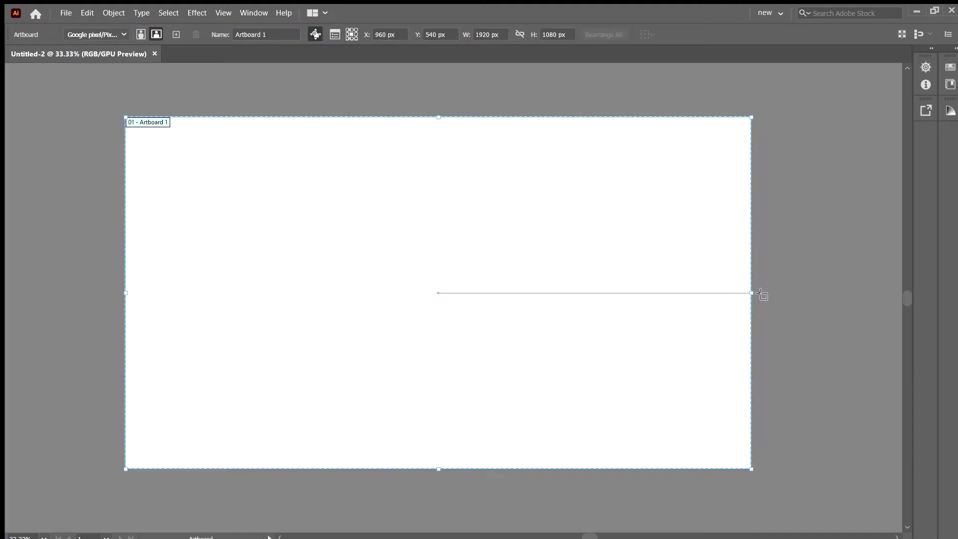
drag(749, 293, 376, 272)
Draw a rectangle covering the whole artboard
key(Escape)
drag(252, 186, 425, 187)
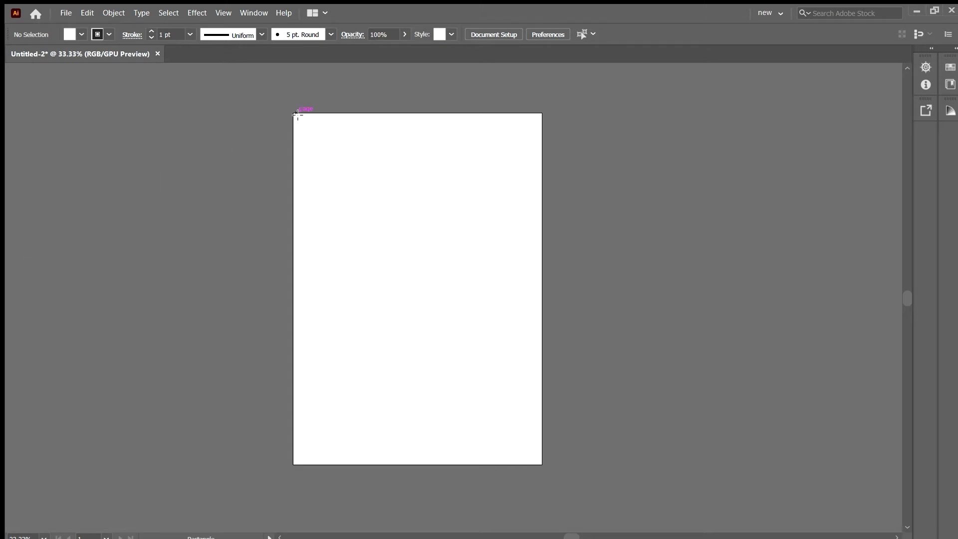
drag(298, 115, 541, 468)
Give the background rectangle no stroke and a dark grey swatch fill
key(v)
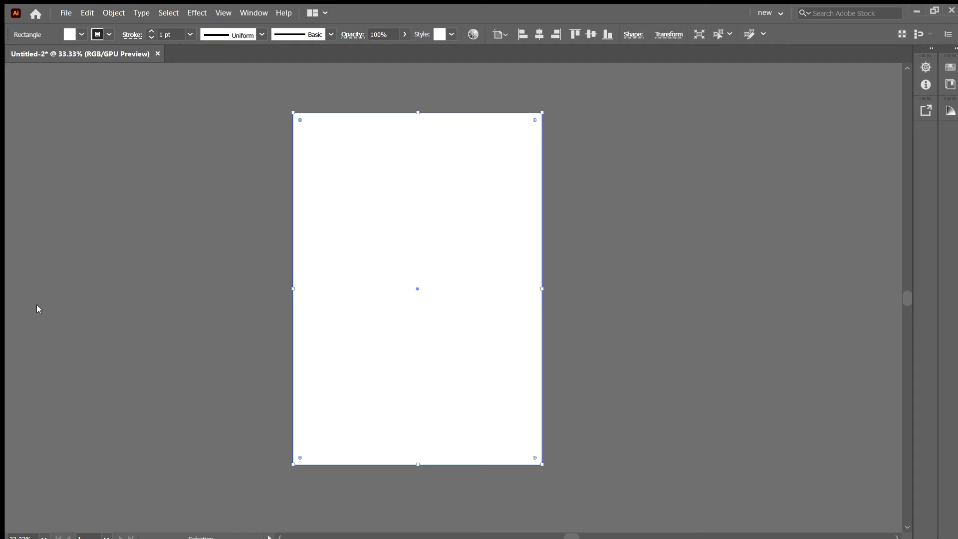
key(slash)
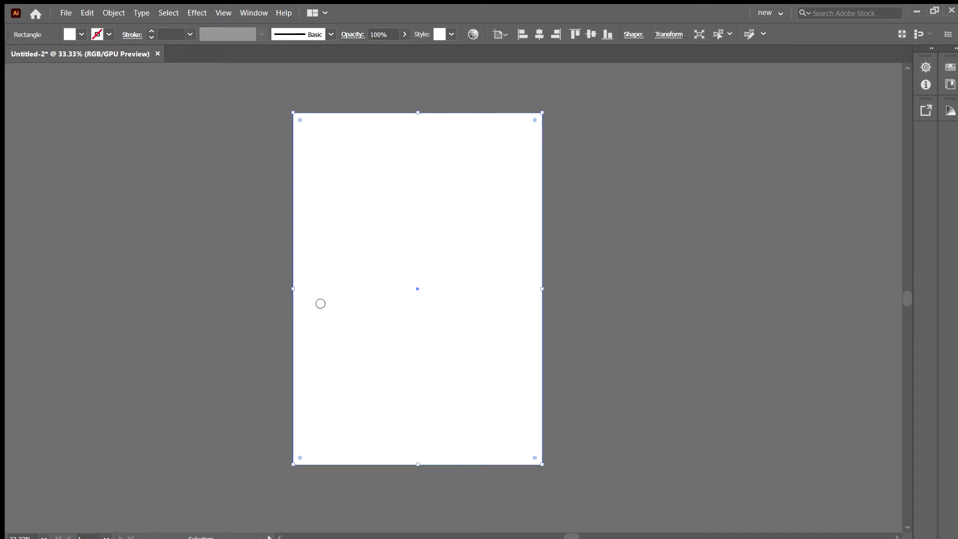
key(x)
key(slash)
click(601, 198)
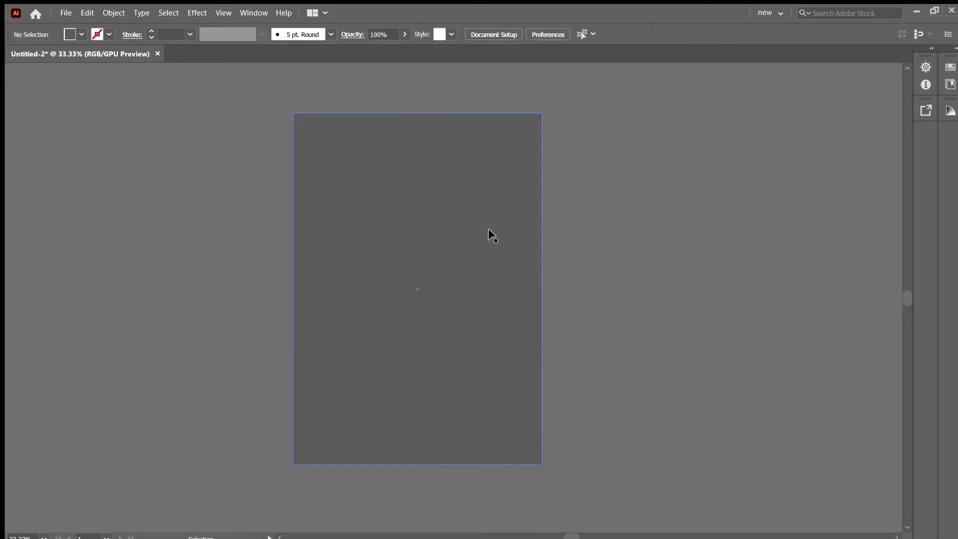
click(364, 268)
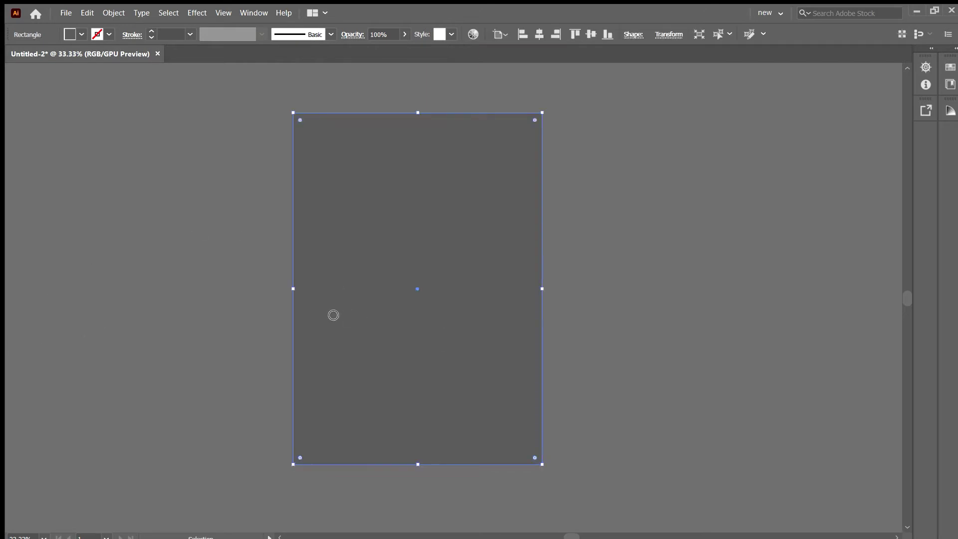
click(626, 193)
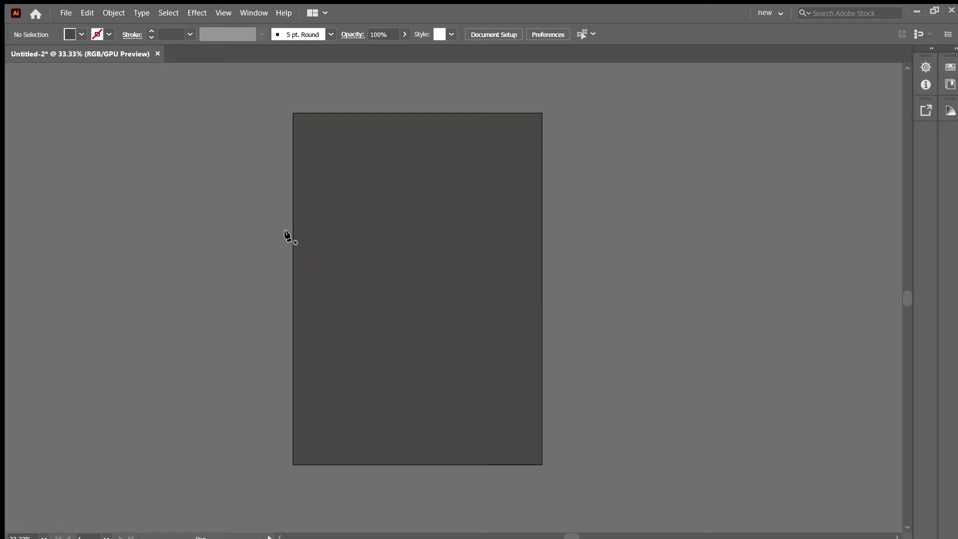
drag(293, 211, 538, 325)
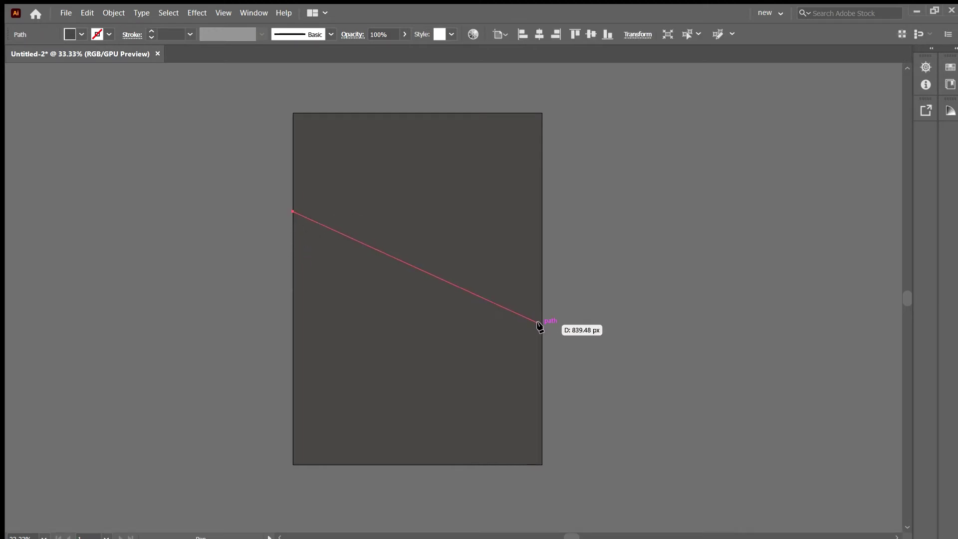
Draw a closed three-point triangle path across the artboard's left edge and select it
click(548, 335)
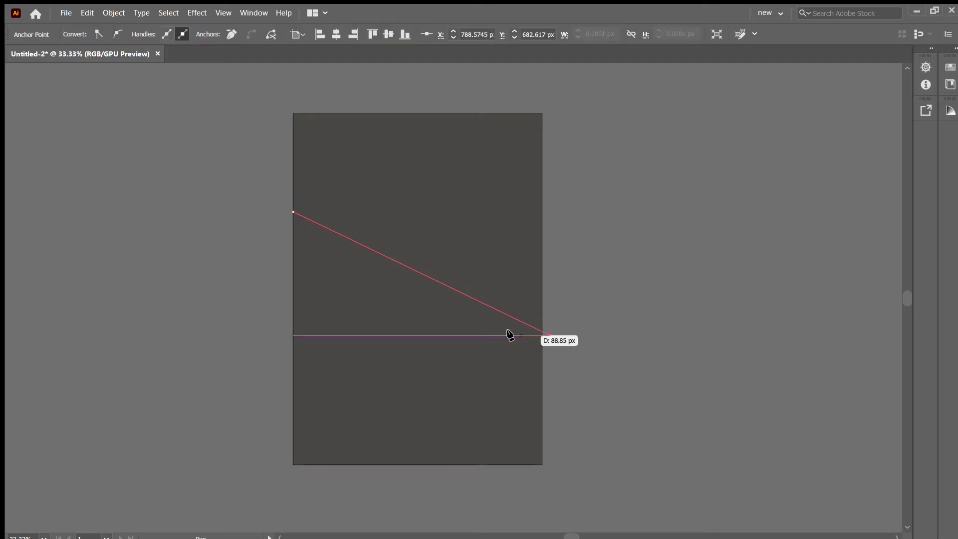
click(218, 376)
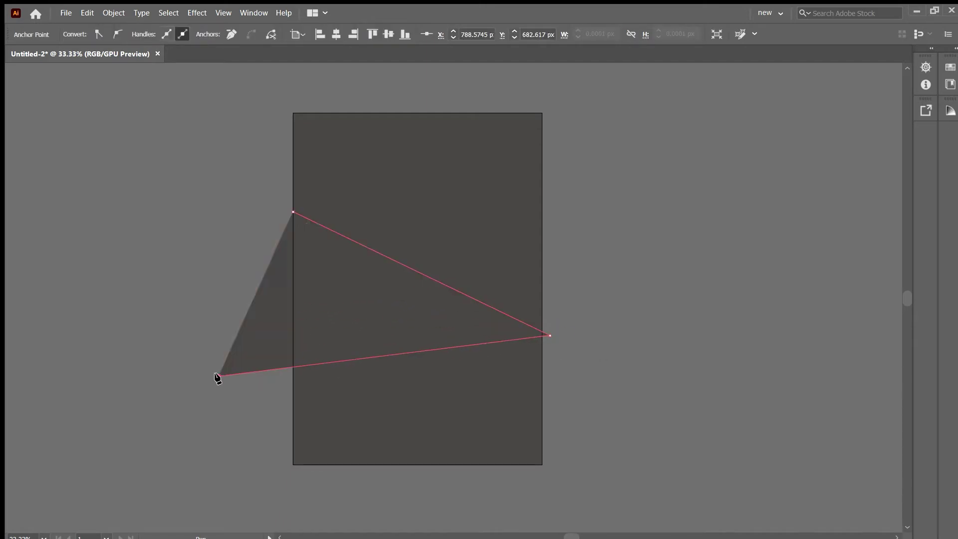
click(293, 211)
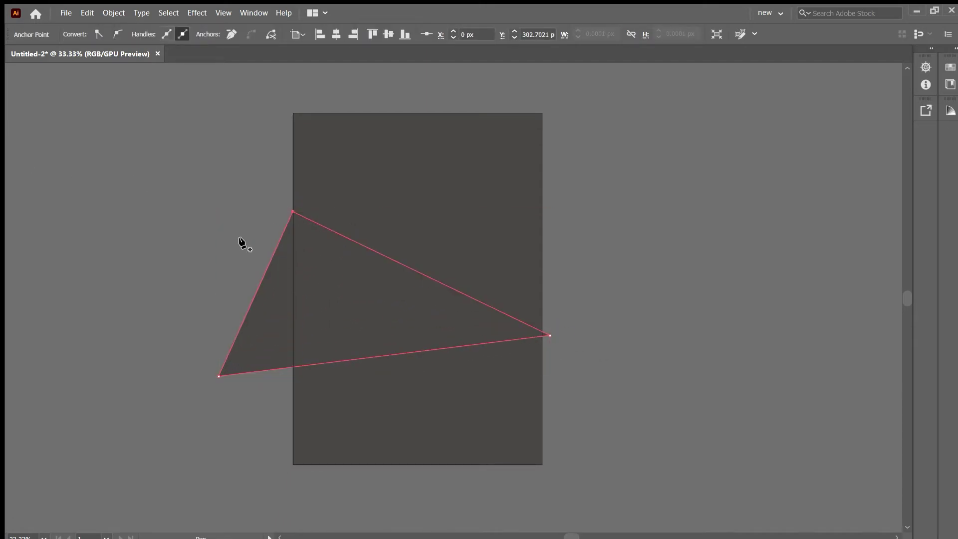
click(293, 220)
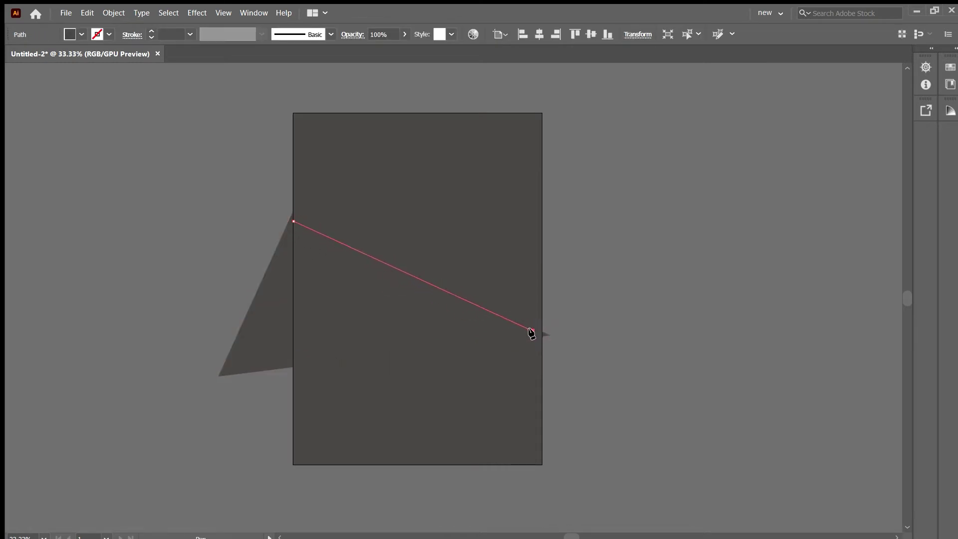
click(531, 330)
click(231, 367)
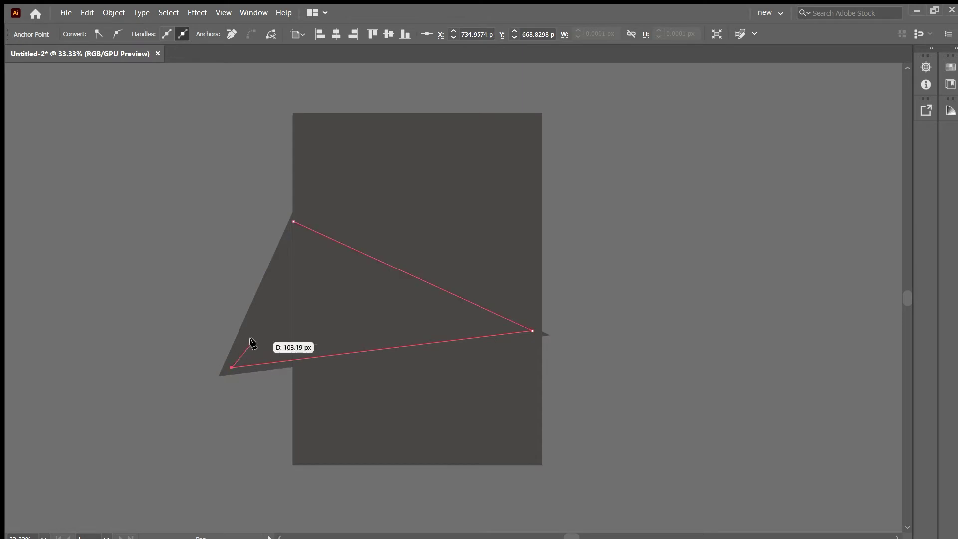
drag(293, 220, 211, 224)
key(v)
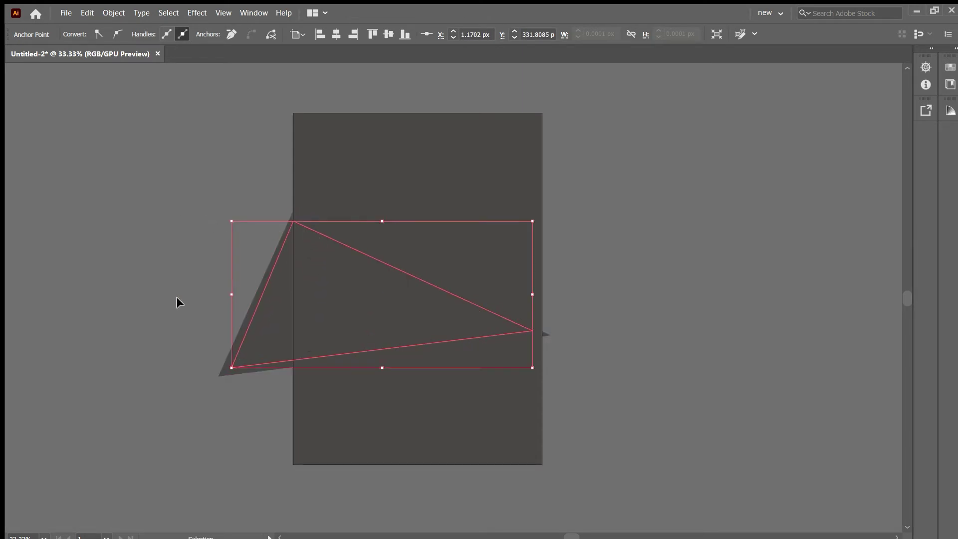
click(268, 273)
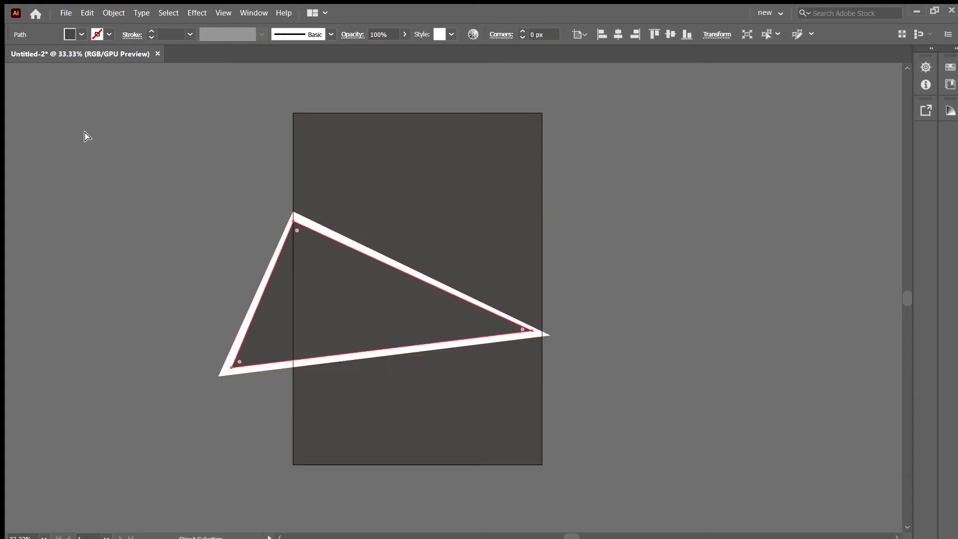
Pull the triangle's top anchor slightly upward with Direct Selection
key(a)
click(529, 332)
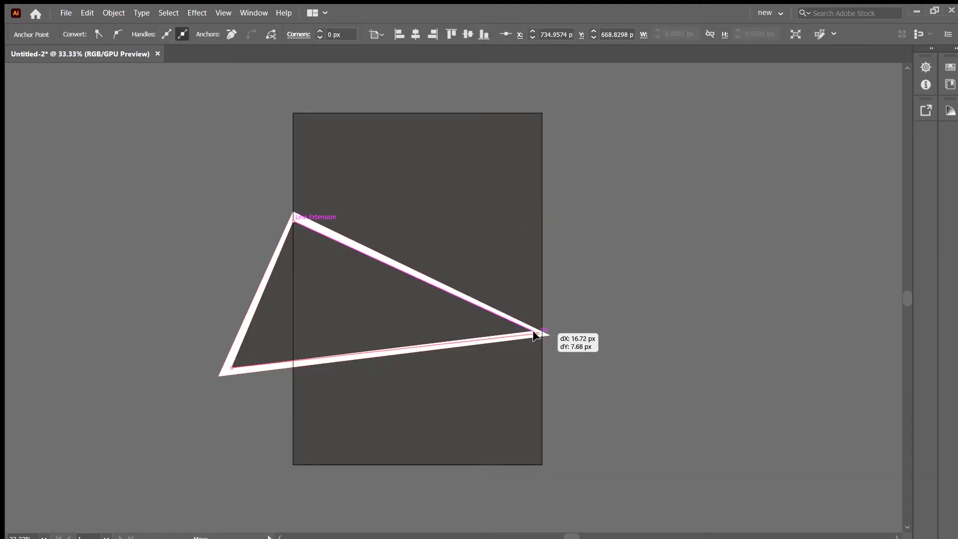
click(578, 310)
click(294, 271)
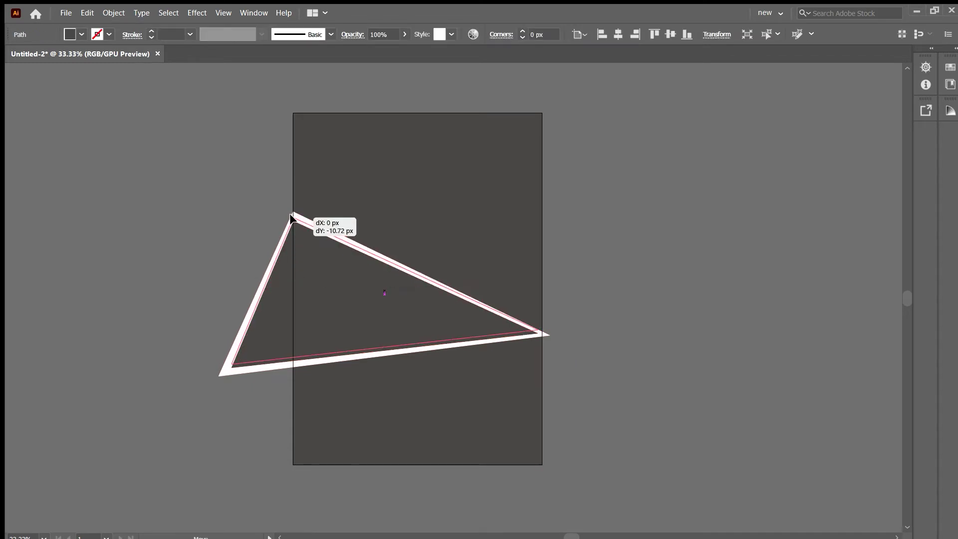
drag(292, 217, 293, 215)
click(263, 214)
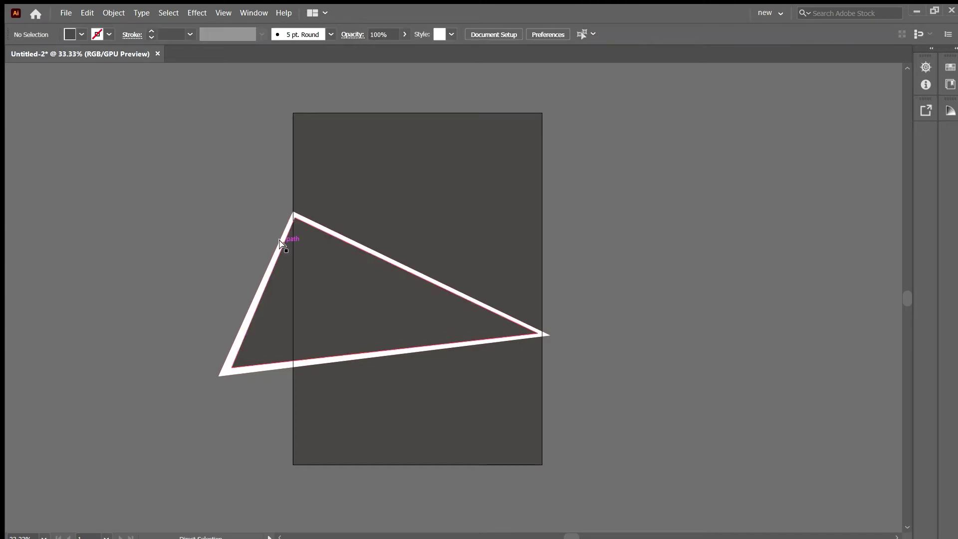
click(350, 242)
key(ctrl+1)
drag(170, 167, 167, 155)
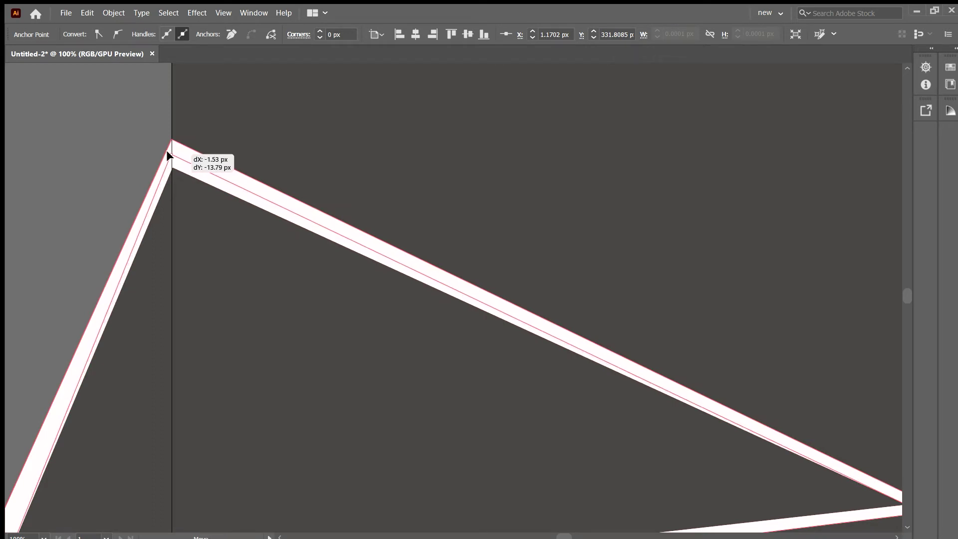
click(155, 148)
Drag the triangle's lower-left anchor further outward and make its outline orange
scroll(433, 235, down, 1)
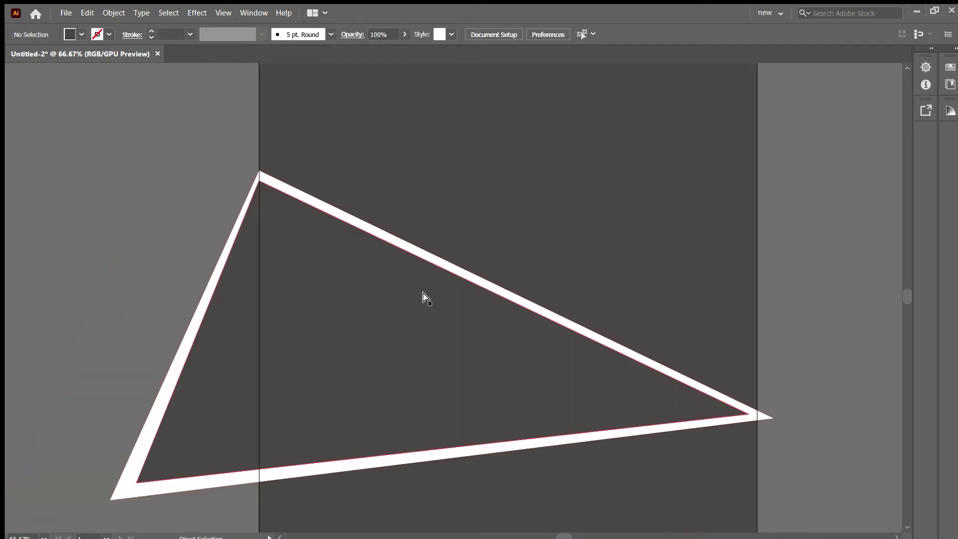
mouse_move(383, 368)
mouse_down()
mouse_move(393, 263)
mouse_move(372, 274)
mouse_move(379, 245)
mouse_up()
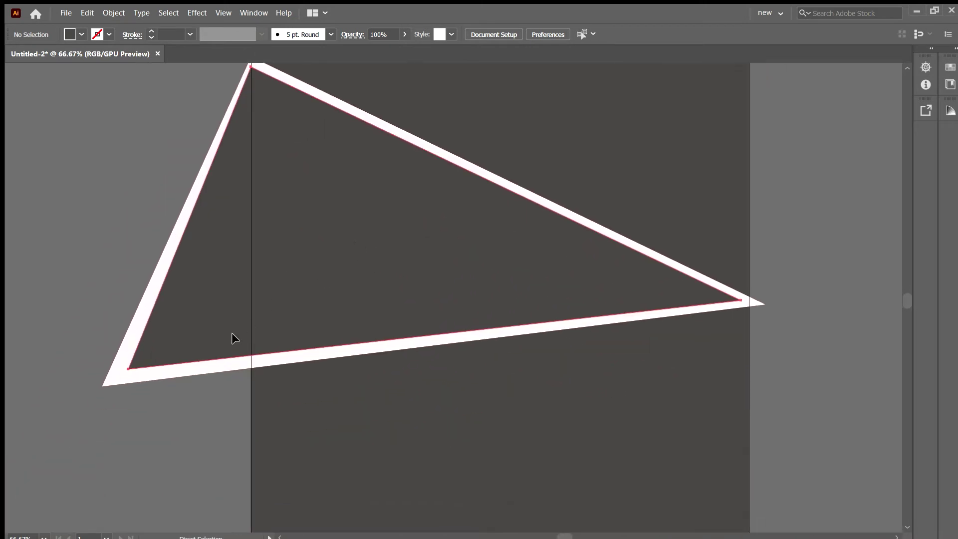
click(231, 332)
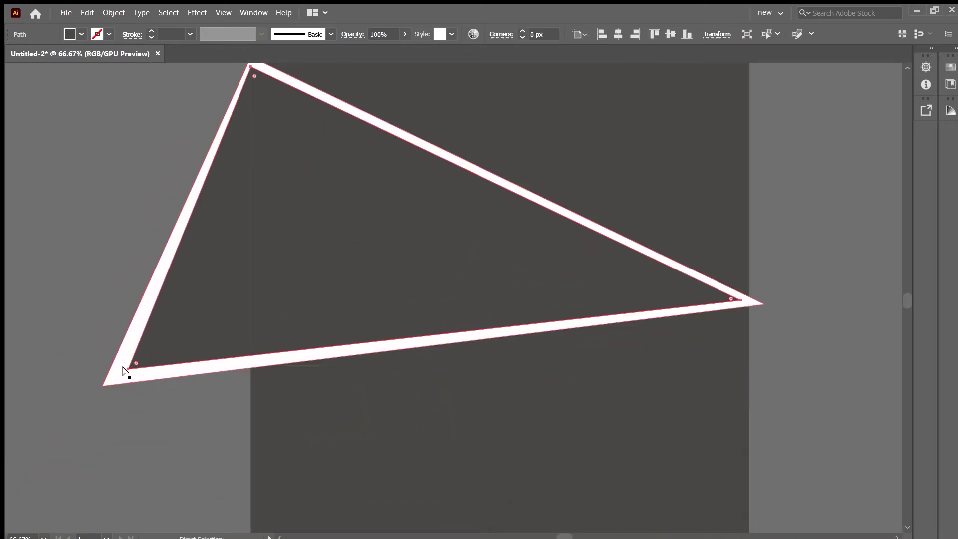
drag(128, 370, 119, 375)
click(63, 319)
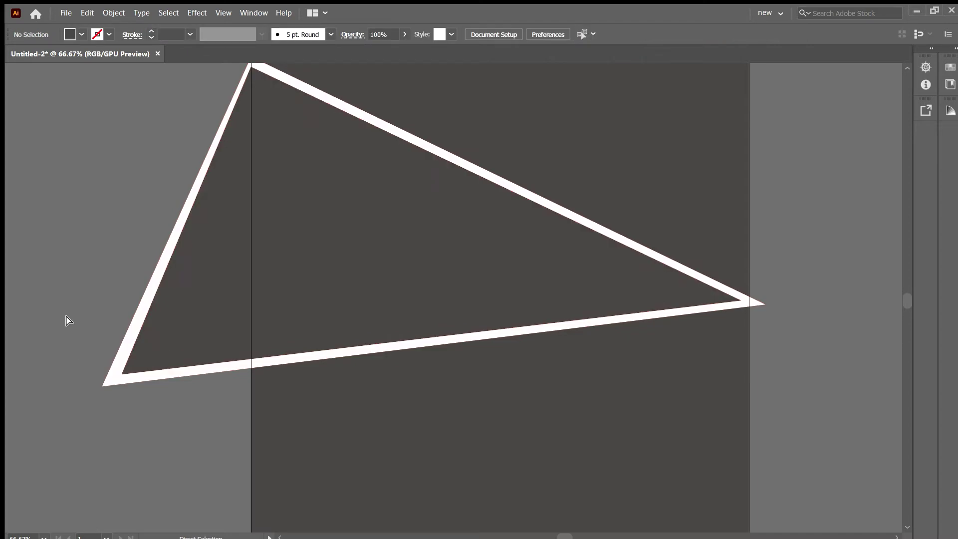
scroll(274, 314, down, 1)
click(436, 212)
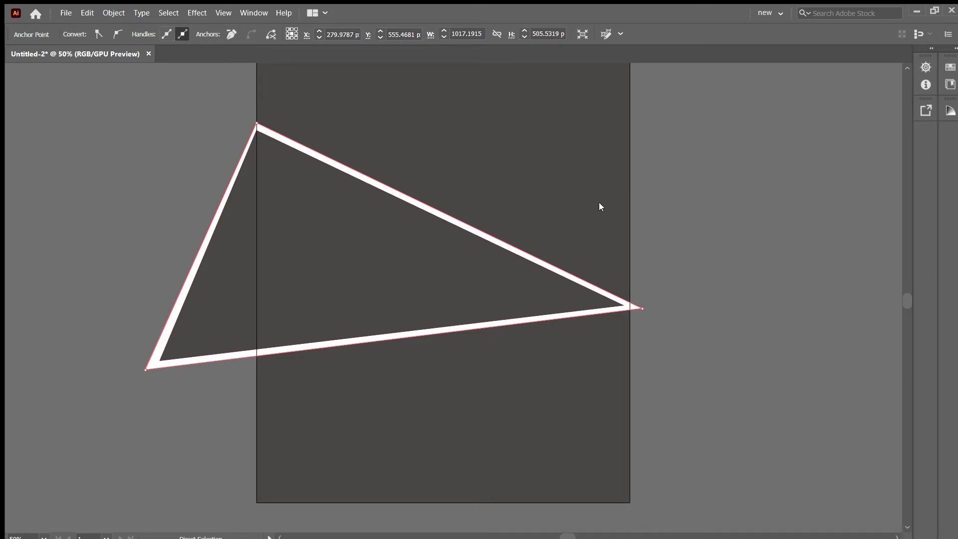
click(574, 314)
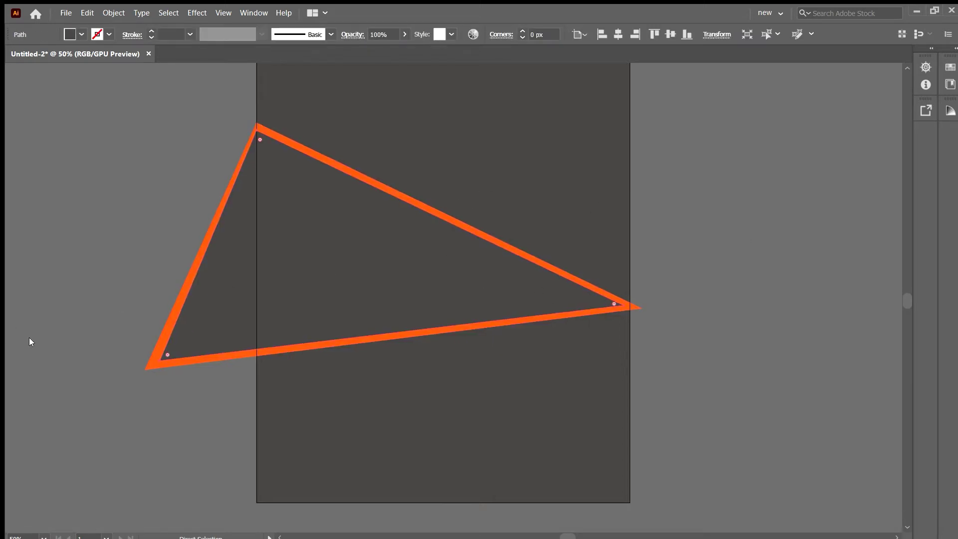
Fill the triangle with its orange colour using the Eyedropper
key(i)
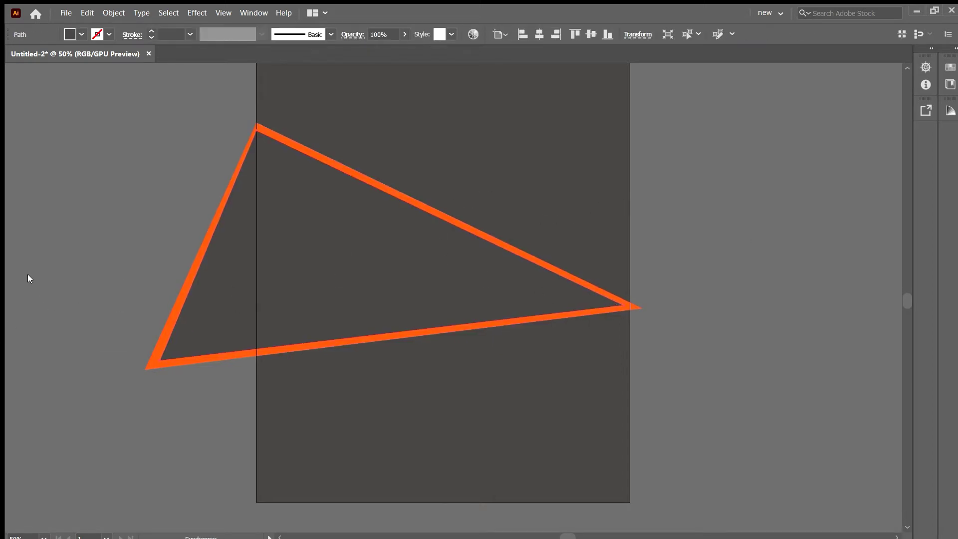
click(157, 344)
key(v)
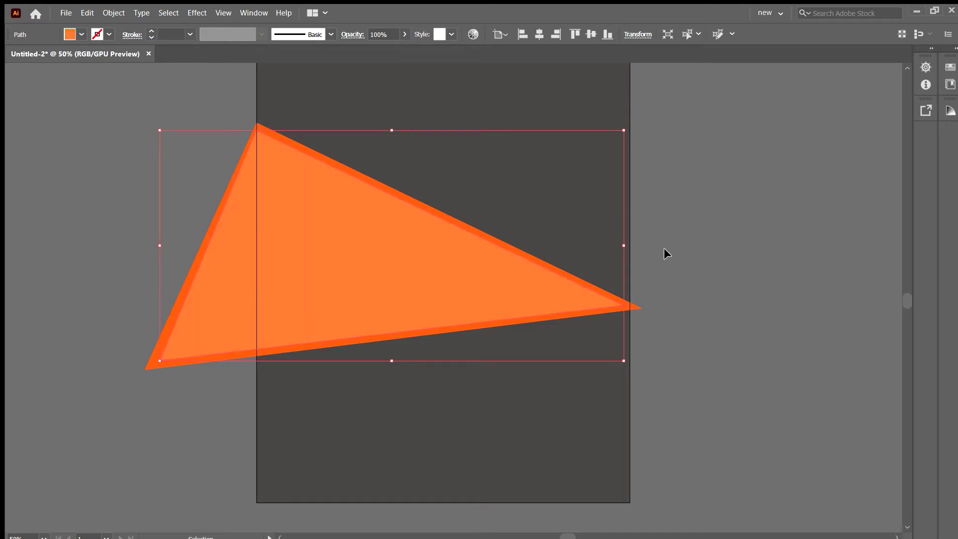
click(665, 254)
Drag a duplicate of the triangle up and to the right
scroll(666, 279, down, 1)
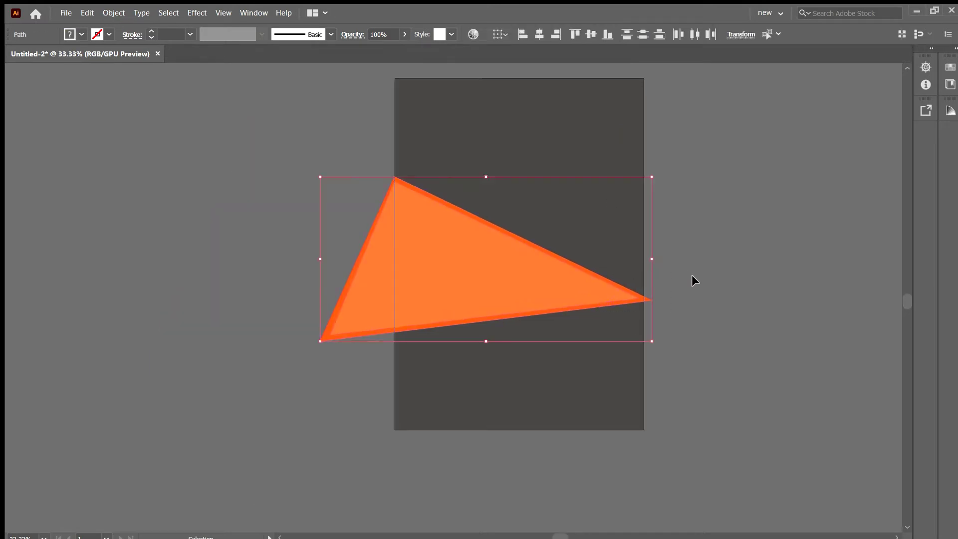
drag(691, 274, 569, 300)
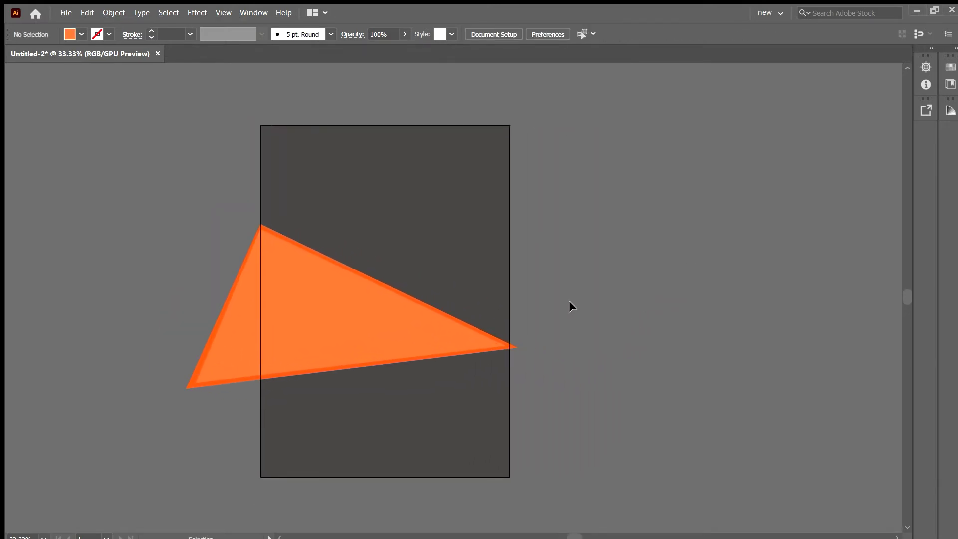
scroll(483, 353, up, 1)
mouse_move(372, 332)
mouse_down()
mouse_move(501, 234)
mouse_move(551, 209)
mouse_up()
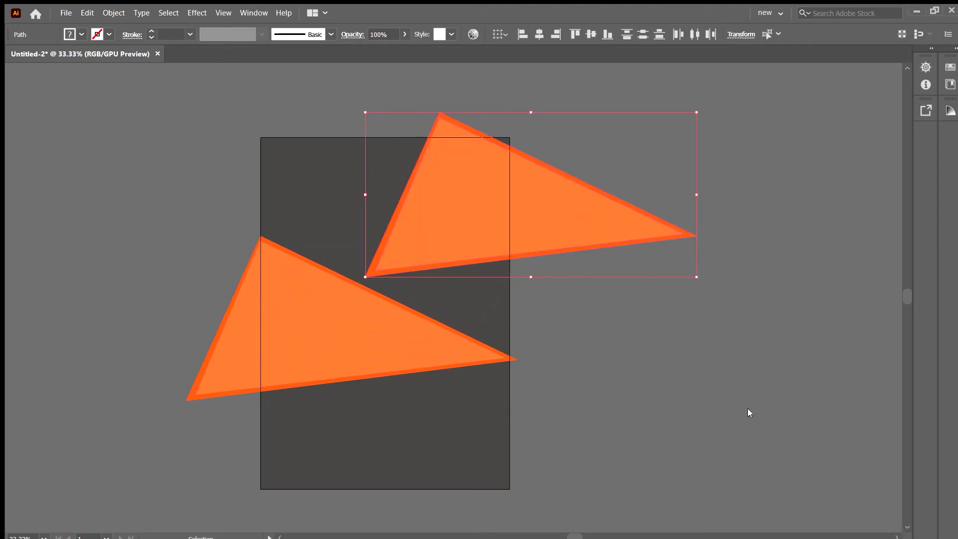
Mirror, shift left and rotate the copy so it lies along the artboard's top edge
key(shift+o)
drag(609, 235, 535, 235)
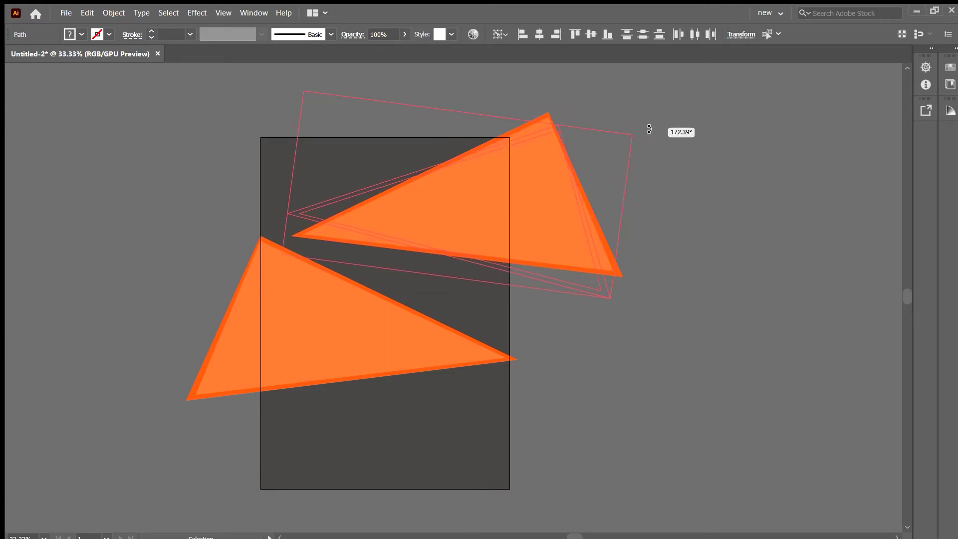
drag(627, 108, 644, 162)
mouse_move(534, 215)
mouse_down()
mouse_move(517, 221)
mouse_move(490, 204)
mouse_up()
Fill the upper triangle dark red-brown
click(639, 257)
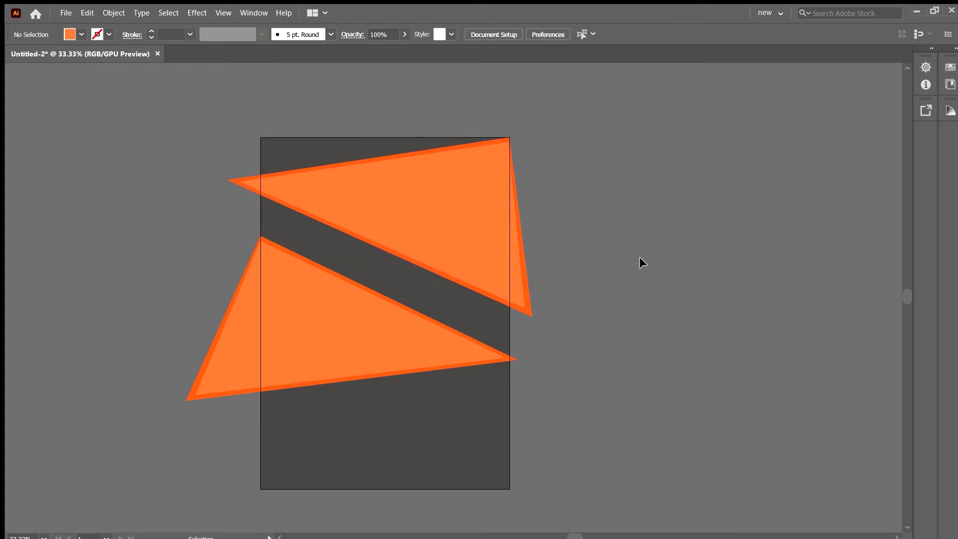
click(417, 243)
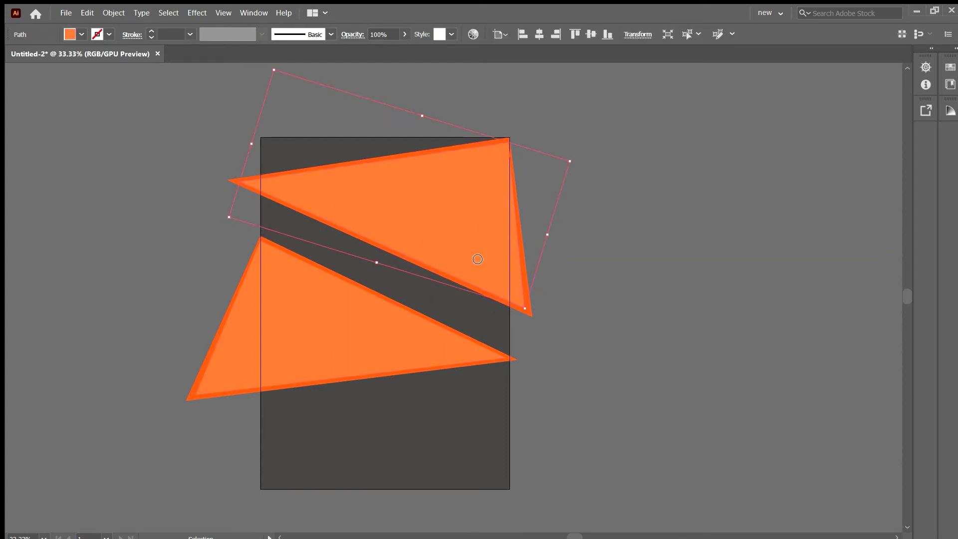
click(607, 196)
Eyedrop the upper triangle's dark red-brown fill onto the lower triangle
click(328, 349)
key(i)
click(419, 221)
key(v)
click(23, 120)
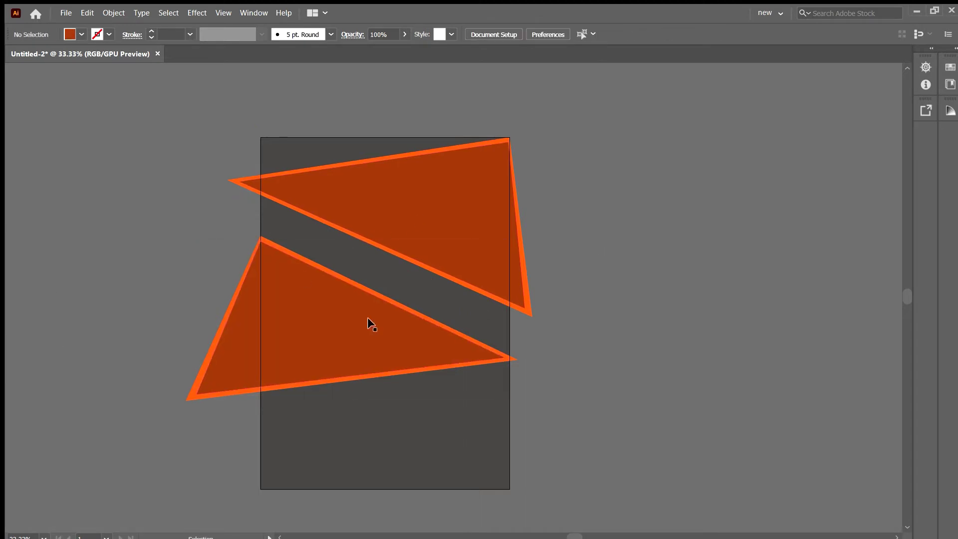
Duplicate the triangle down so a third copy sits along the artboard's bottom edge
drag(546, 407, 603, 314)
click(395, 236)
click(660, 157)
click(538, 125)
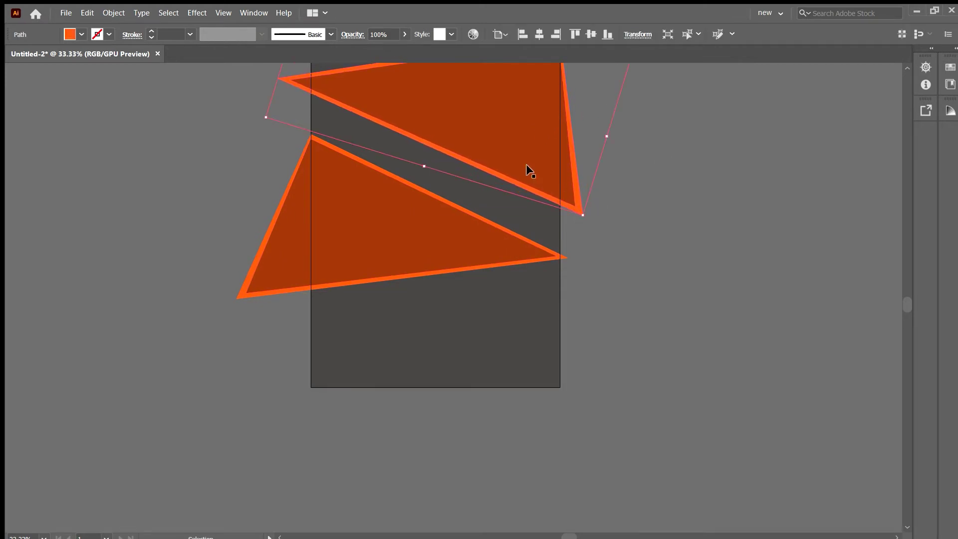
drag(514, 148, 519, 373)
click(648, 342)
click(531, 343)
Nudge the middle triangle slightly upward with Shift+Up to balance the diagonal gaps
click(653, 339)
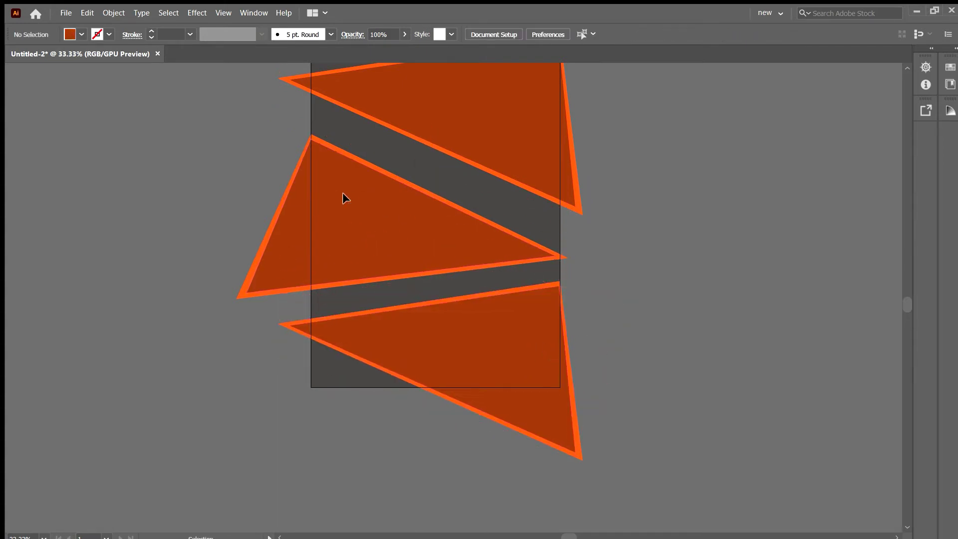
click(342, 197)
key(a)
key(v)
click(561, 247)
click(455, 255)
key(shift+Up)
key(shift+Up)
key(shift+Up)
key(shift+Up)
key(shift+Up)
click(592, 248)
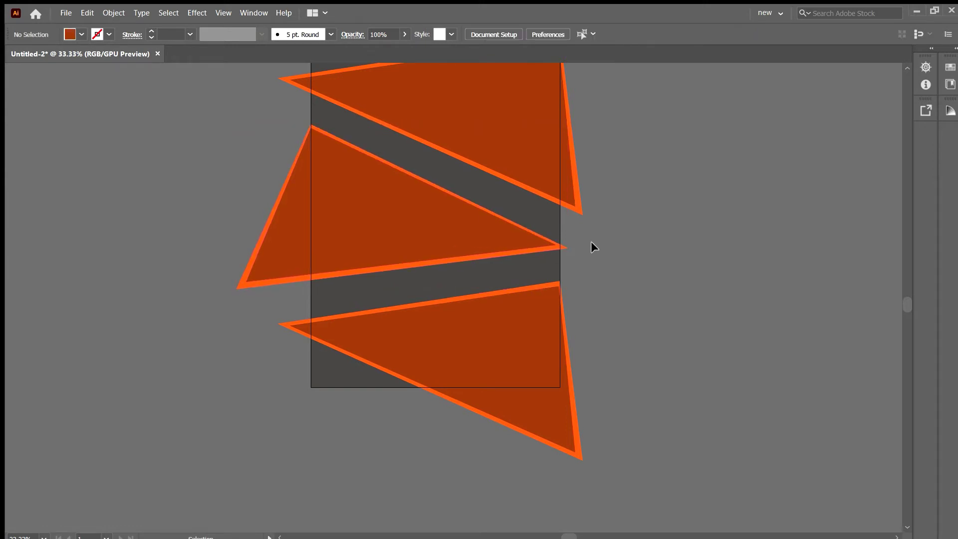
scroll(591, 260, up, 2)
scroll(599, 277, up, 2)
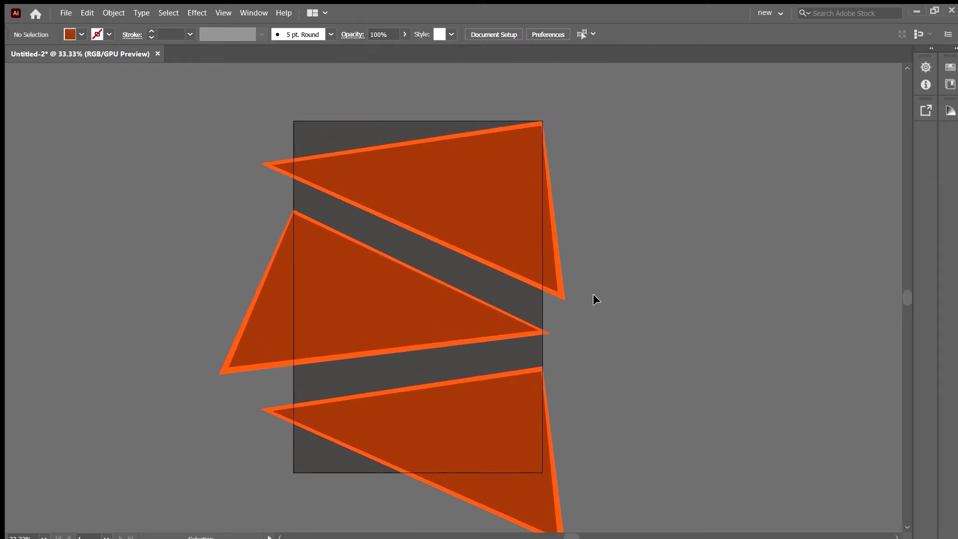
scroll(579, 307, right, 2)
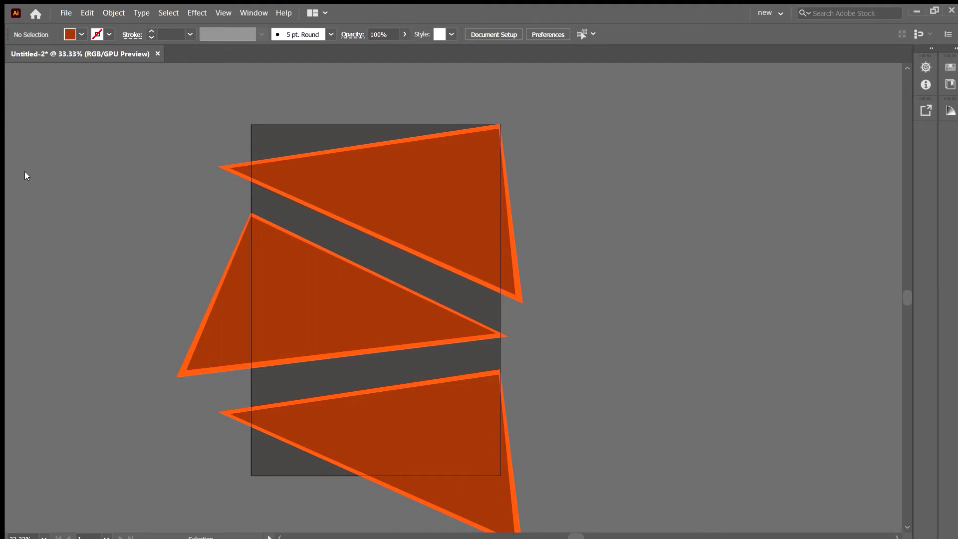
Draw a circle and position it over the artboard's top-left corner
key(l)
drag(122, 170, 190, 226)
key(v)
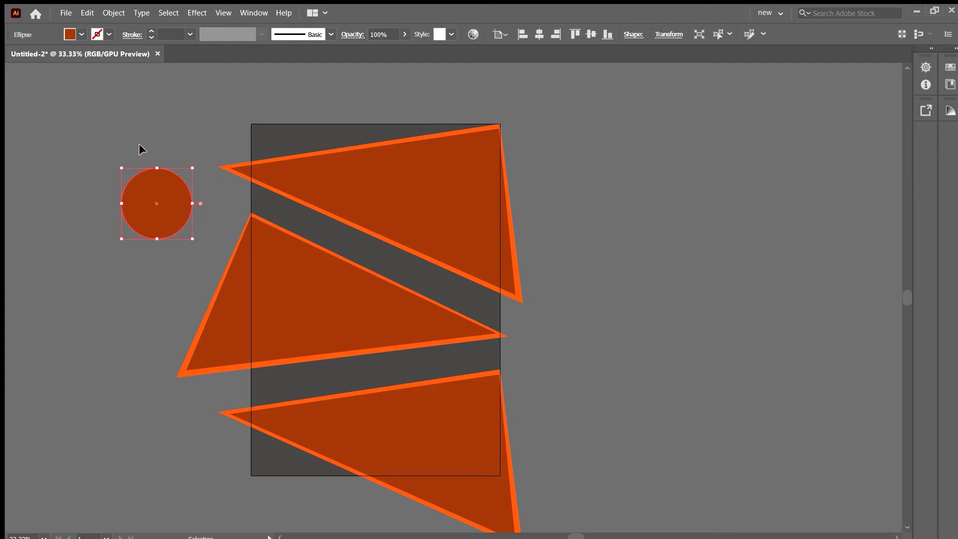
mouse_move(158, 208)
mouse_down()
mouse_move(252, 126)
mouse_move(244, 120)
mouse_move(237, 470)
mouse_up()
click(312, 122)
click(260, 133)
click(309, 138)
click(348, 111)
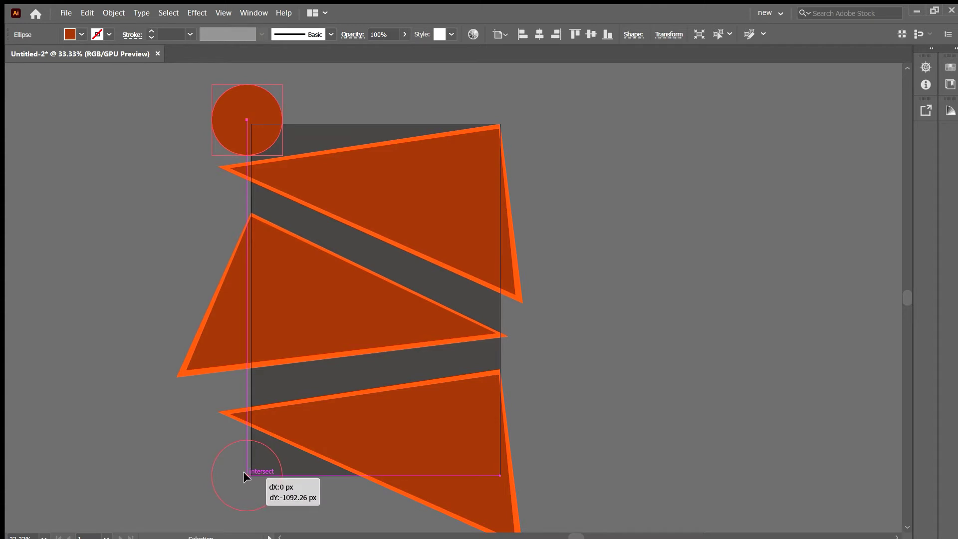
Copy the circle to the bottom-left corner and fill the top circle light orange
drag(237, 470, 243, 472)
click(196, 435)
click(246, 107)
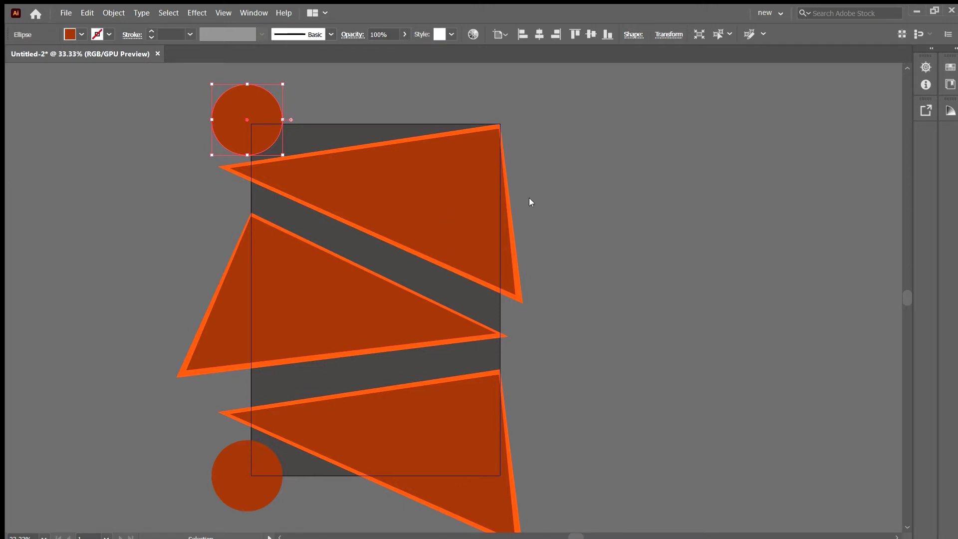
click(605, 203)
click(219, 126)
Eyedrop the light orange fill onto the bottom circle
click(210, 461)
key(i)
click(250, 113)
key(v)
click(41, 125)
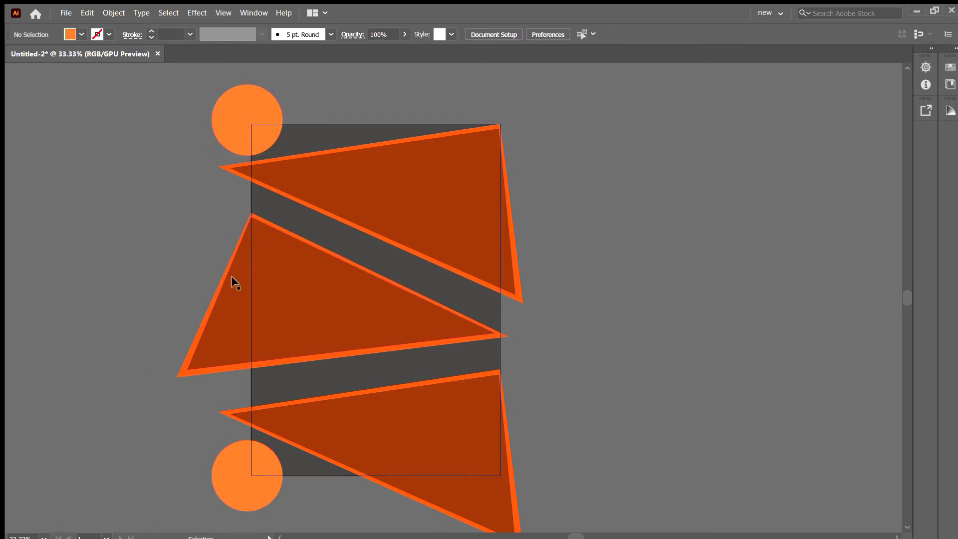
click(234, 478)
key(i)
key(v)
click(17, 116)
scroll(353, 451, down, 5)
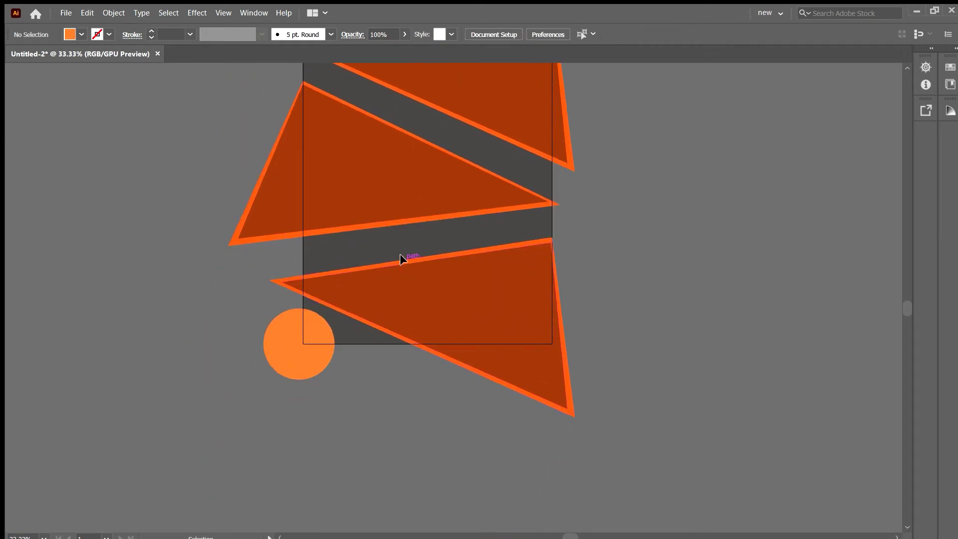
scroll(402, 272, up, 4)
click(247, 435)
key(i)
key(v)
click(151, 149)
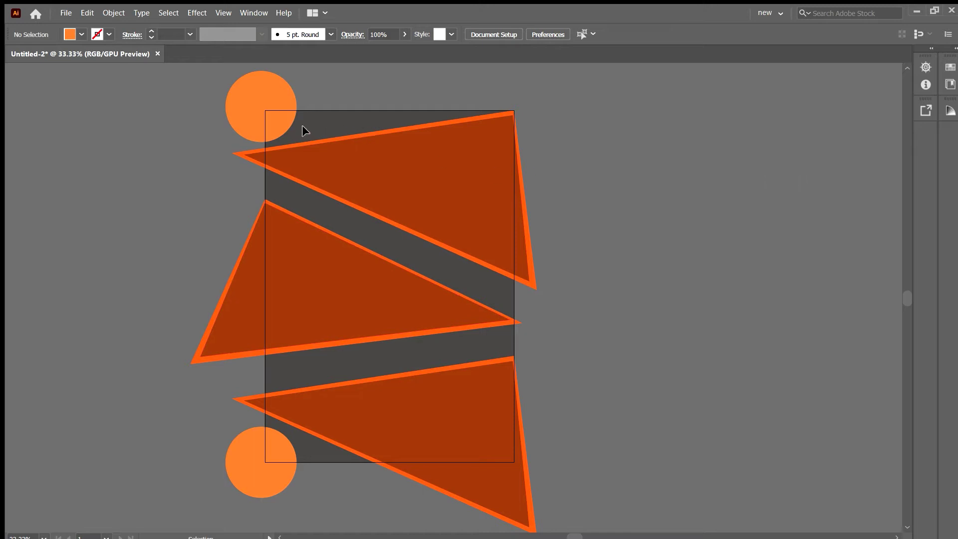
Start a curved Pen shape at the artboard's left edge, with points along the right side
click(264, 377)
drag(339, 334, 376, 329)
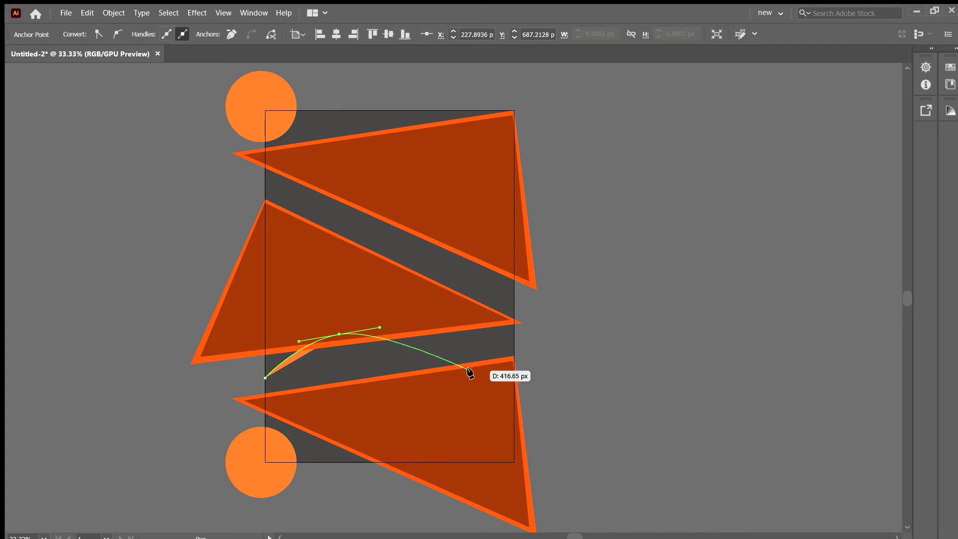
drag(481, 374, 499, 351)
click(482, 374)
drag(497, 254, 464, 157)
mouse_move(307, 280)
mouse_down()
mouse_move(296, 255)
mouse_move(443, 112)
mouse_up()
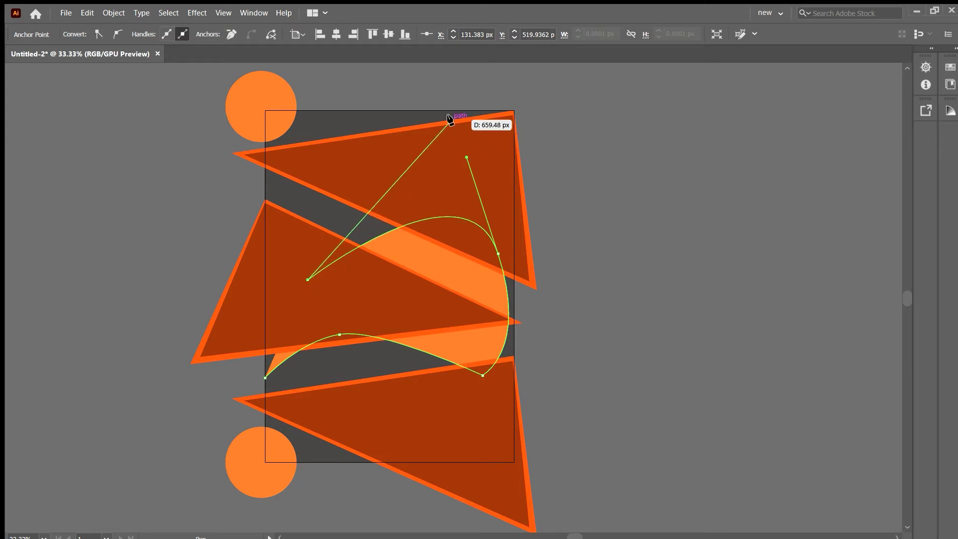
Extend the curve to a point at the artboard top and finish the swoosh shape
scroll(545, 104, up, 5)
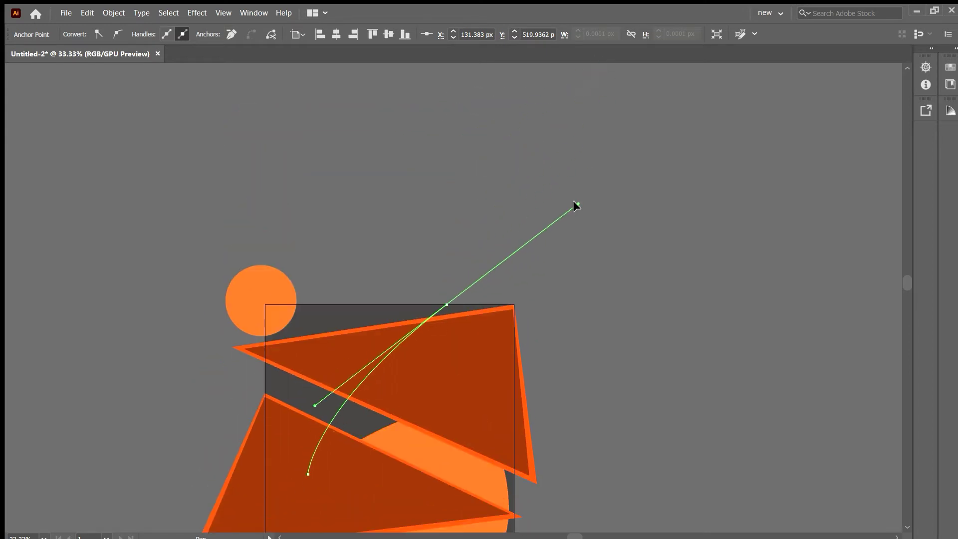
drag(545, 103, 648, 227)
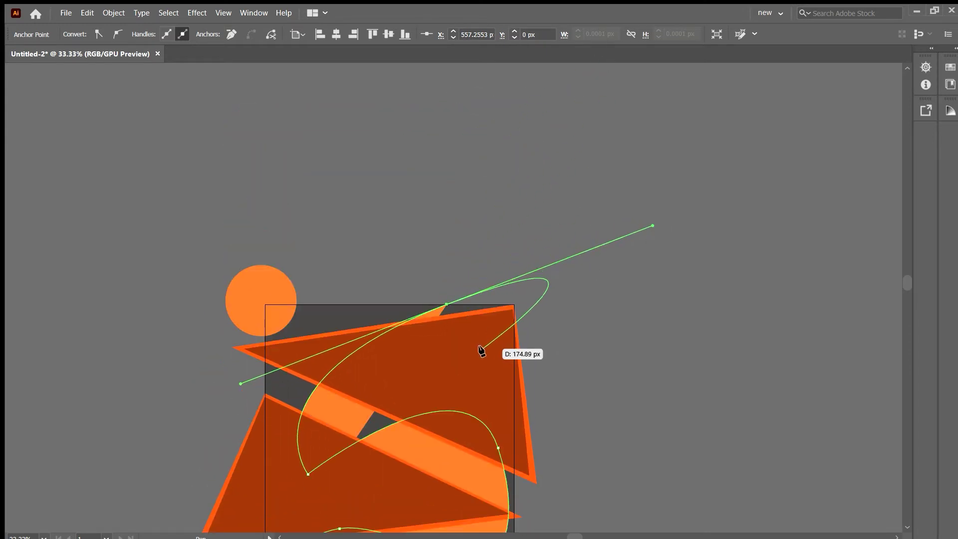
alt+scroll(481, 345, down, 1)
scroll(479, 347, down, 1)
scroll(486, 319, down, 1)
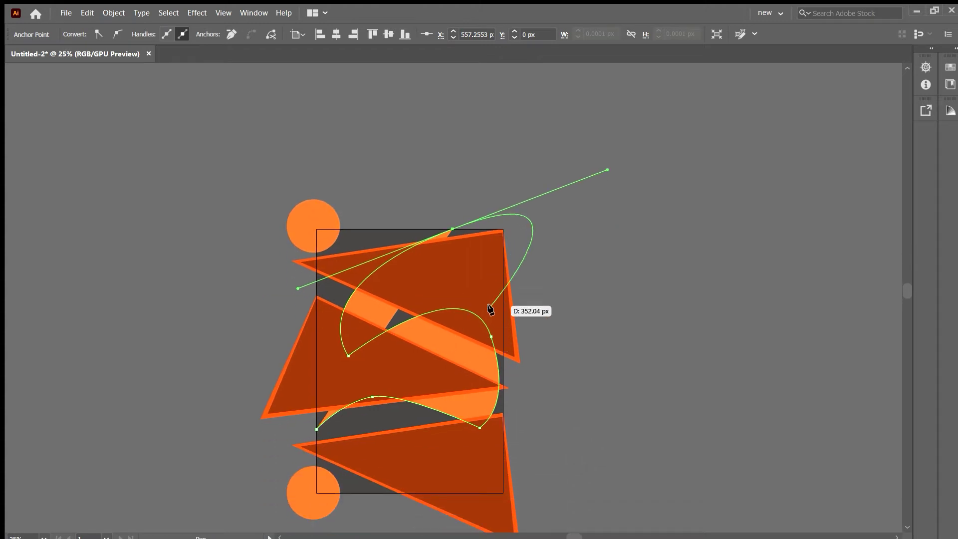
click(452, 229)
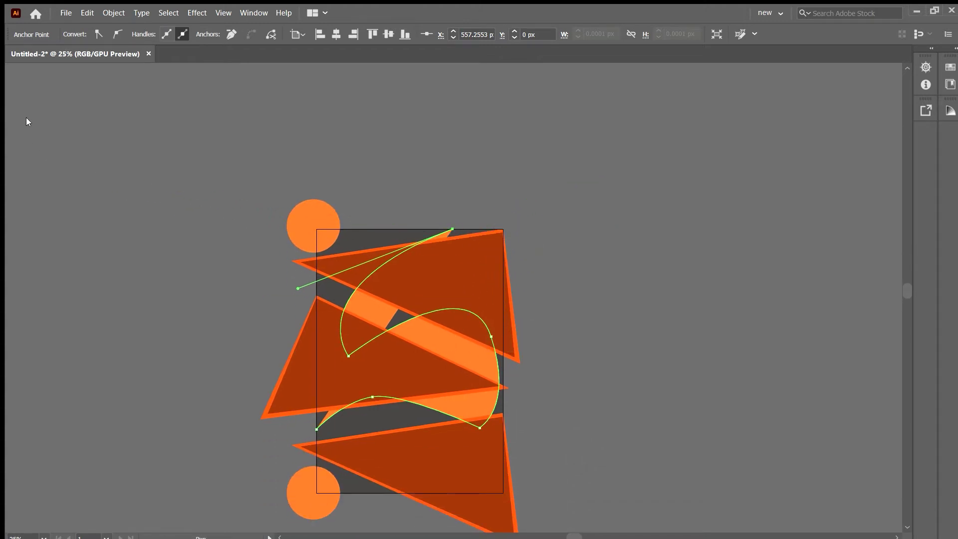
key(v)
click(198, 244)
Fill the swoosh shape light grey
alt+scroll(543, 357, down, 1)
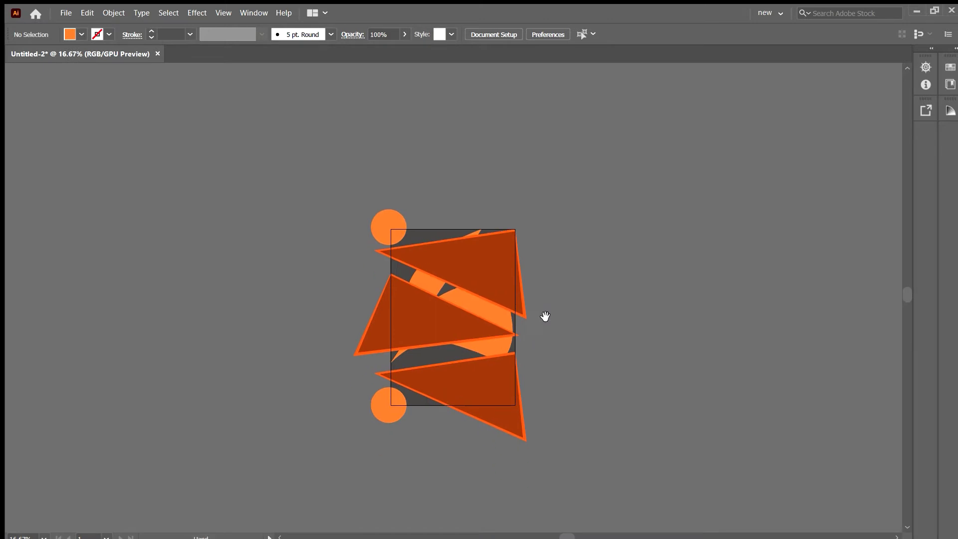
alt+scroll(543, 319, up, 1)
alt+scroll(537, 322, up, 1)
click(402, 296)
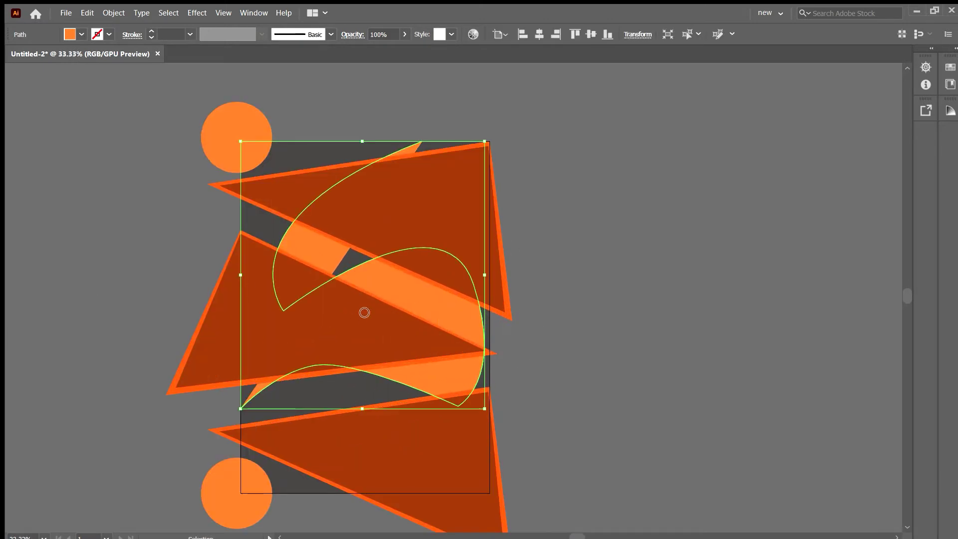
click(603, 230)
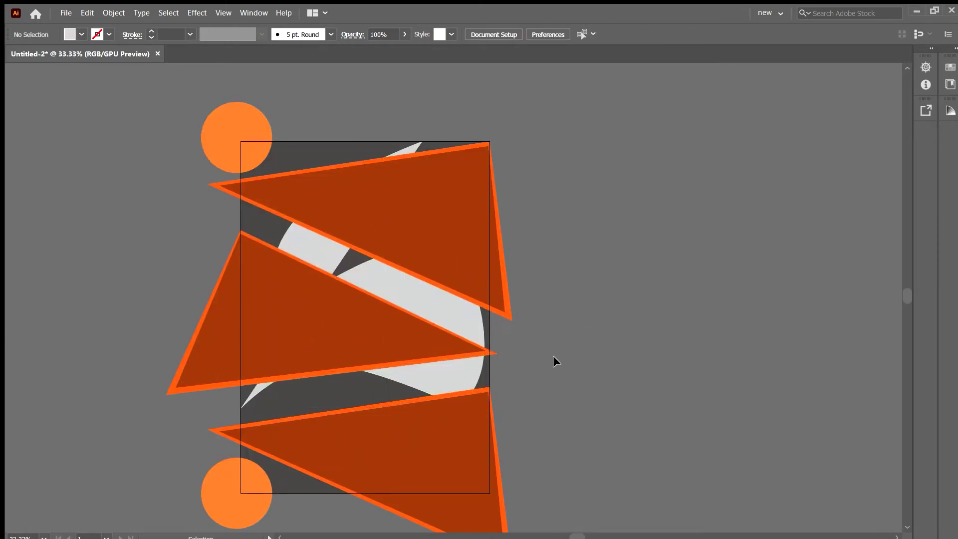
Sketch a seven-point Pen zigzag in the lower gap between triangles, then undo it
drag(552, 355, 597, 307)
key(p)
click(303, 372)
click(356, 324)
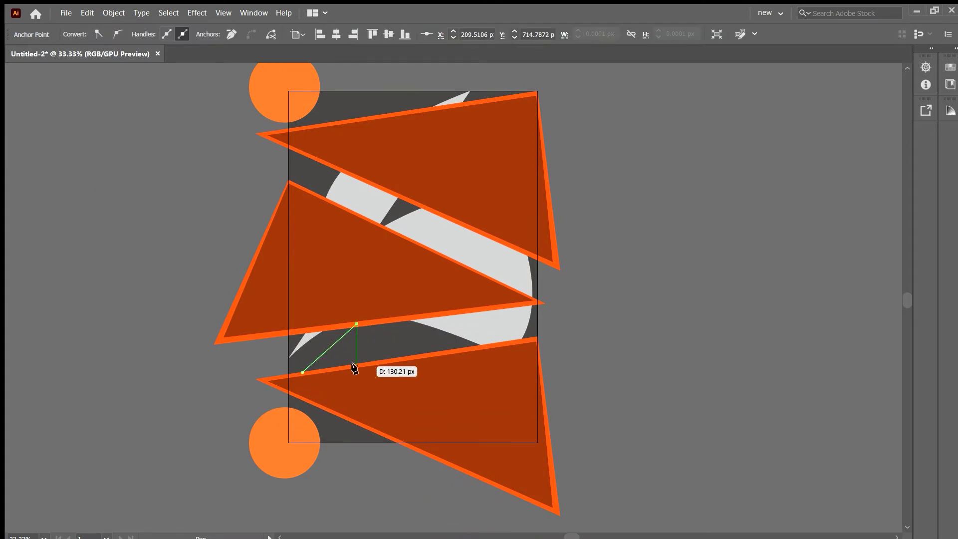
click(313, 374)
click(388, 319)
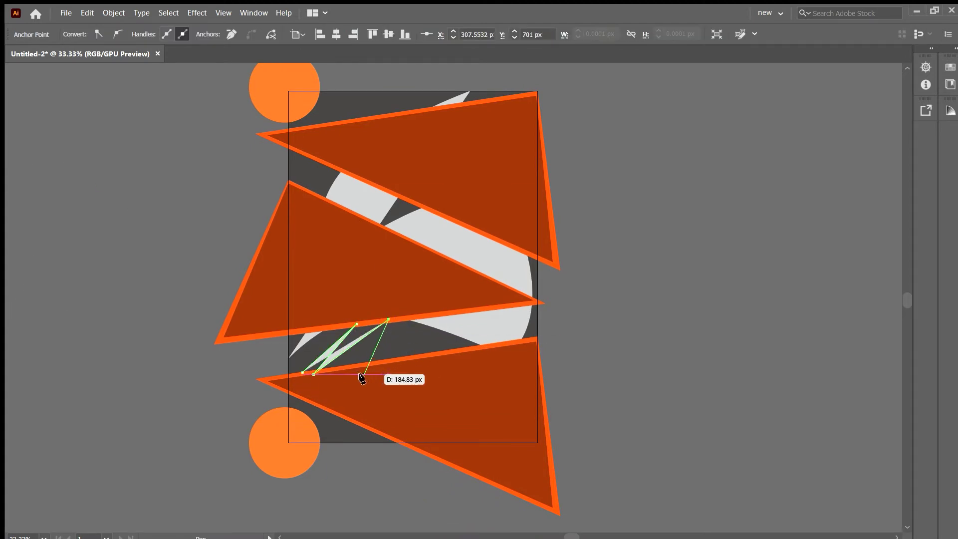
click(341, 370)
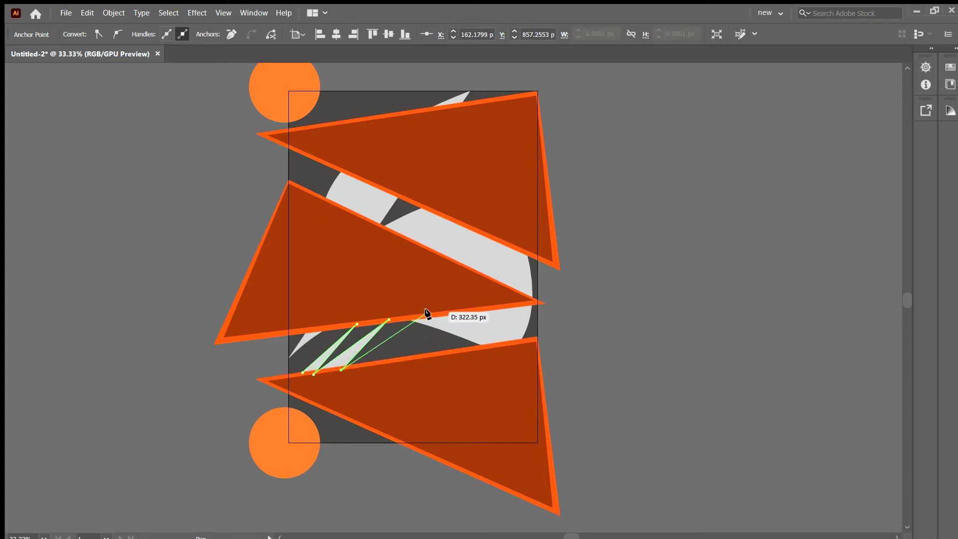
click(428, 311)
click(375, 372)
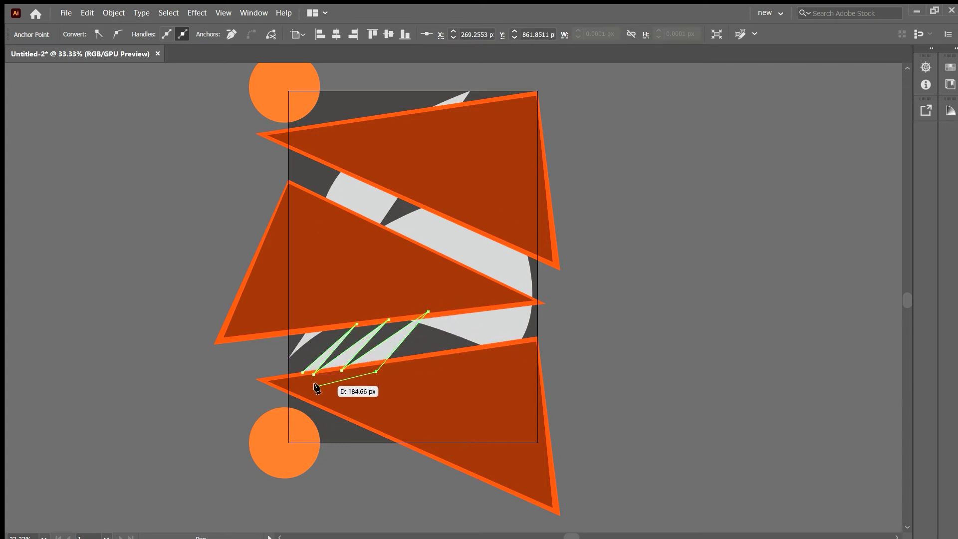
key(ctrl+z)
key(ctrl+z)
key(ctrl+z)
key(ctrl+z)
key(ctrl+z)
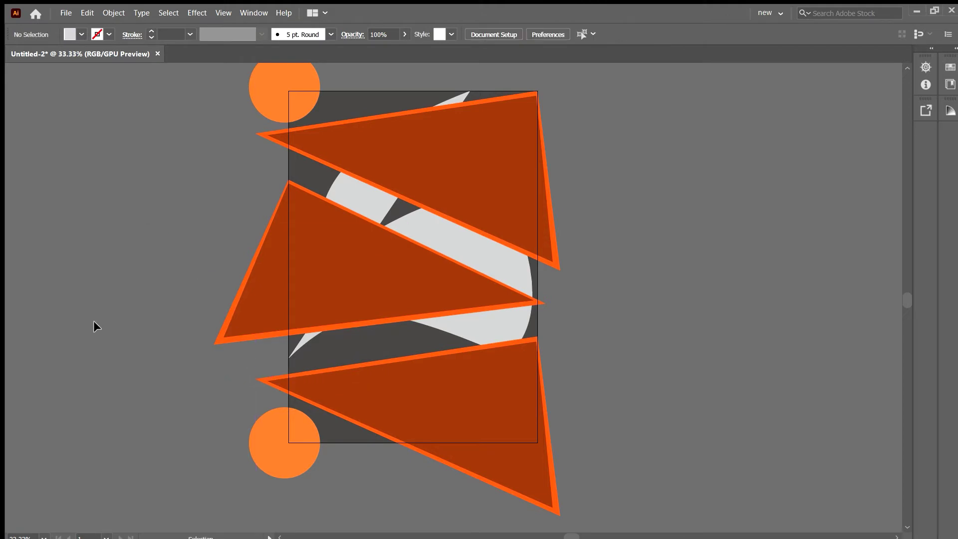
scroll(585, 300, left, 1)
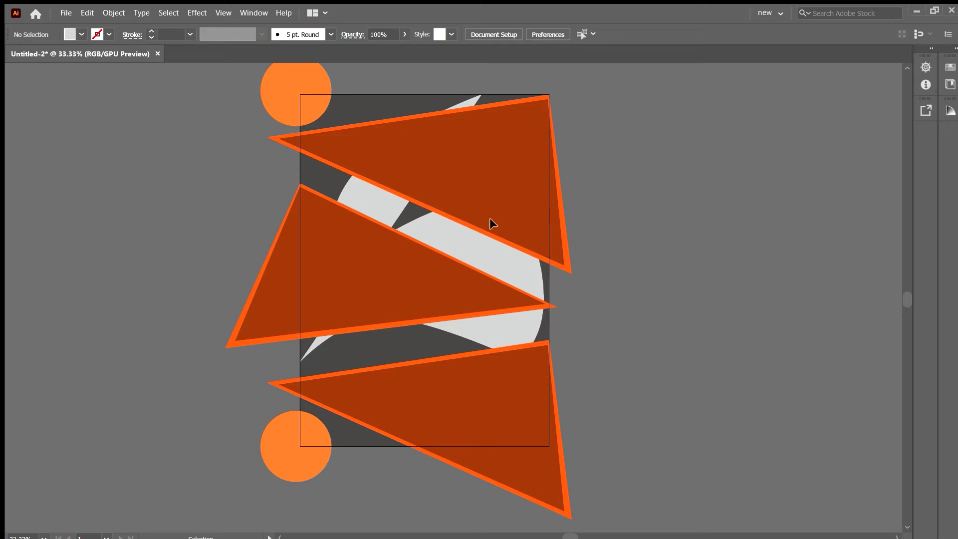
key(t)
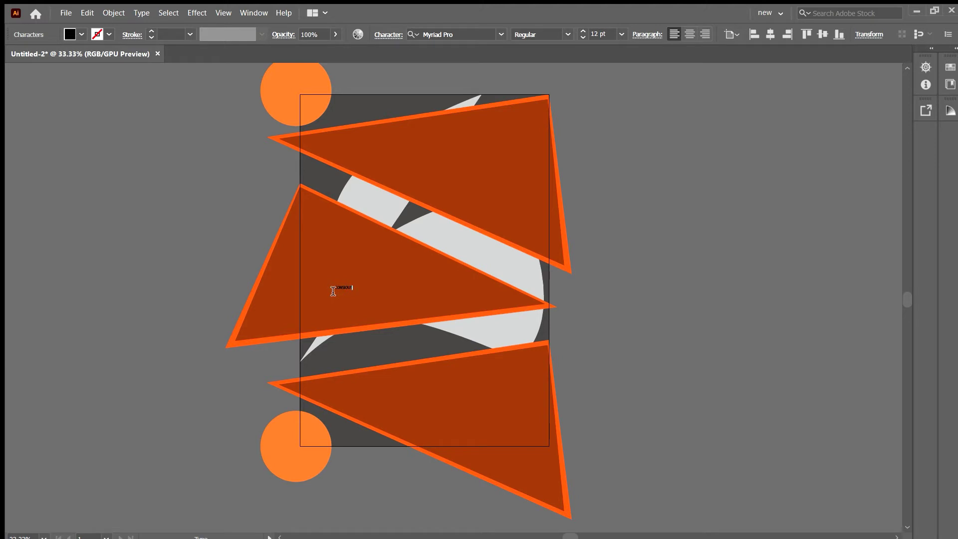
Enlarge the CONSIOUS text to about 72 pt and set it in Road Rage
key(Escape)
drag(351, 294, 439, 311)
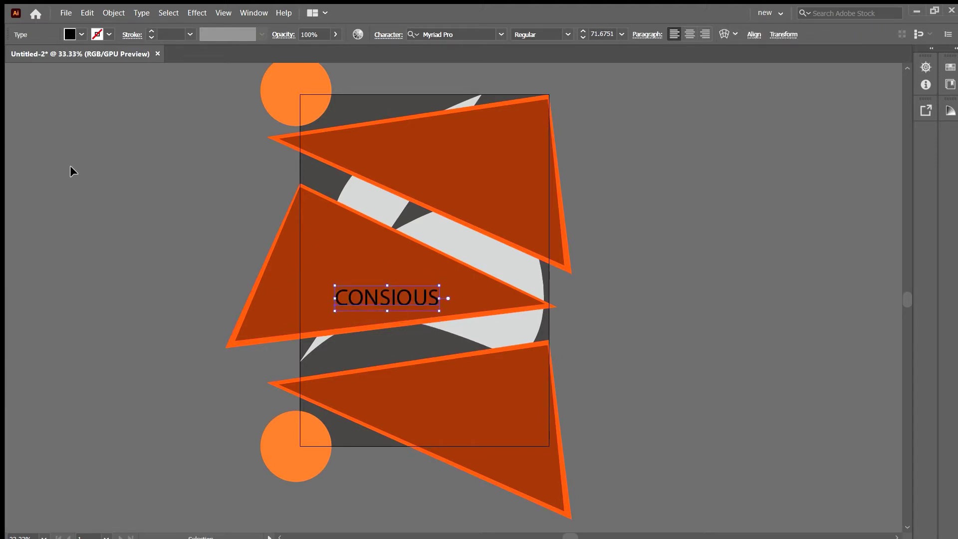
click(460, 39)
text(Road Rage)
key(Return)
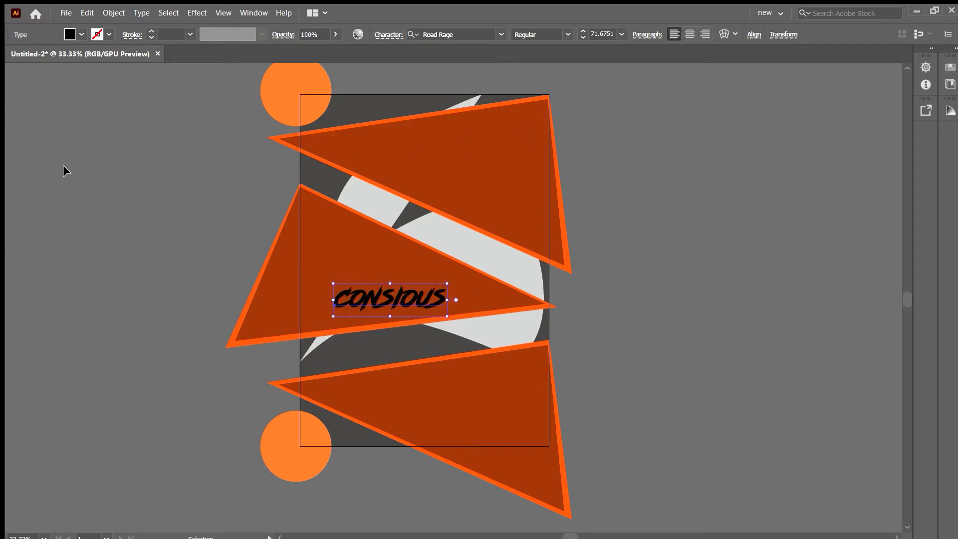
Tilt CONSIOUS about 5°, move it onto the dark band, and make it cyan
click(19, 134)
click(389, 299)
drag(451, 283, 477, 272)
drag(392, 296, 376, 346)
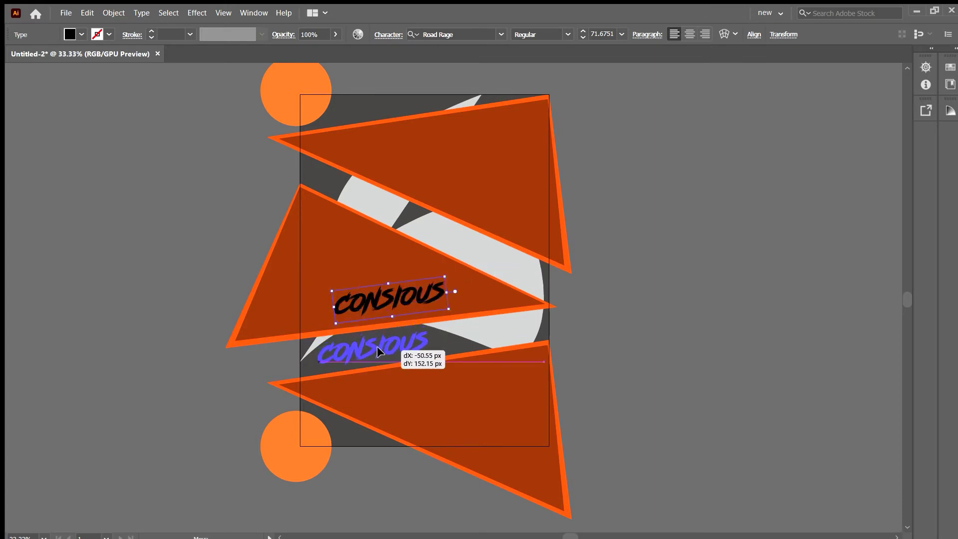
click(575, 347)
drag(409, 363, 413, 364)
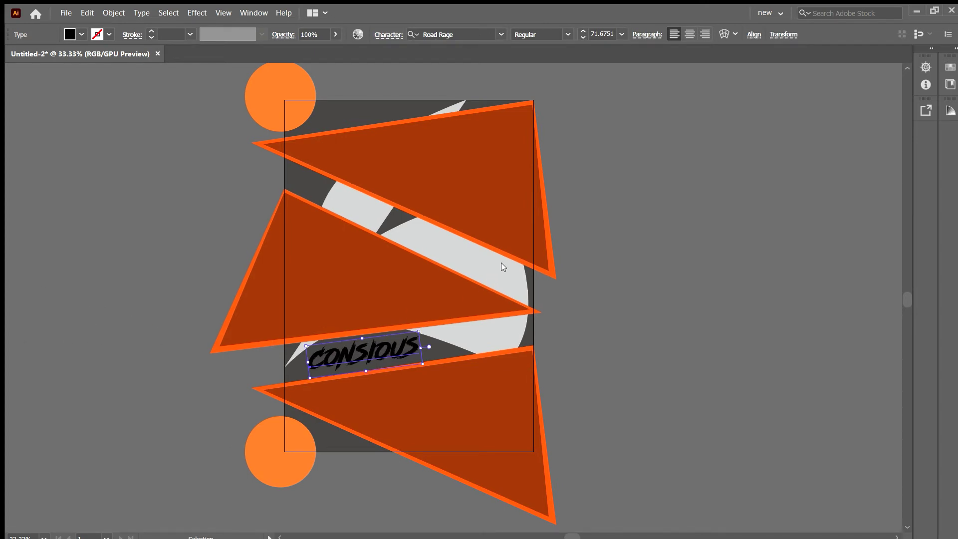
click(610, 205)
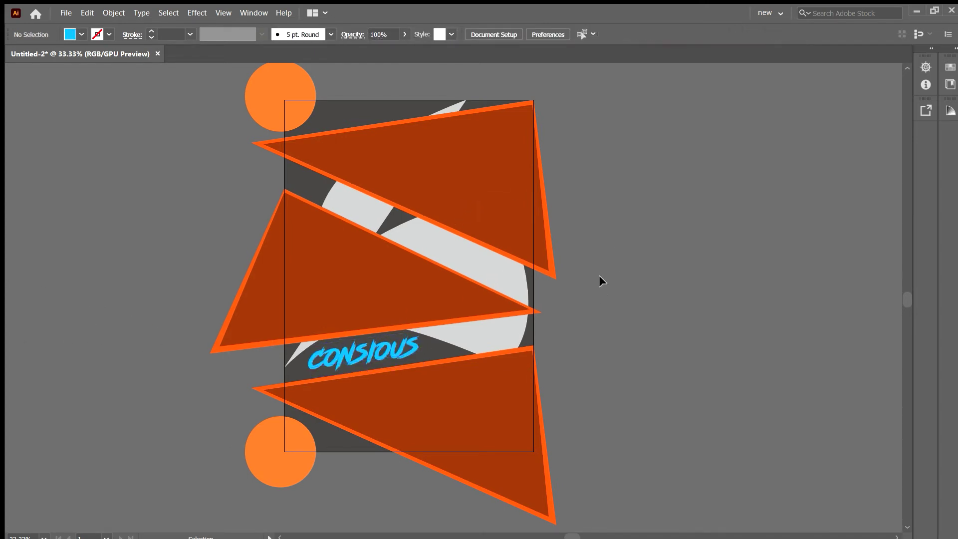
Duplicate CONSIOUS, enlarge the copy to about 258 pt, and place it top-left
click(394, 358)
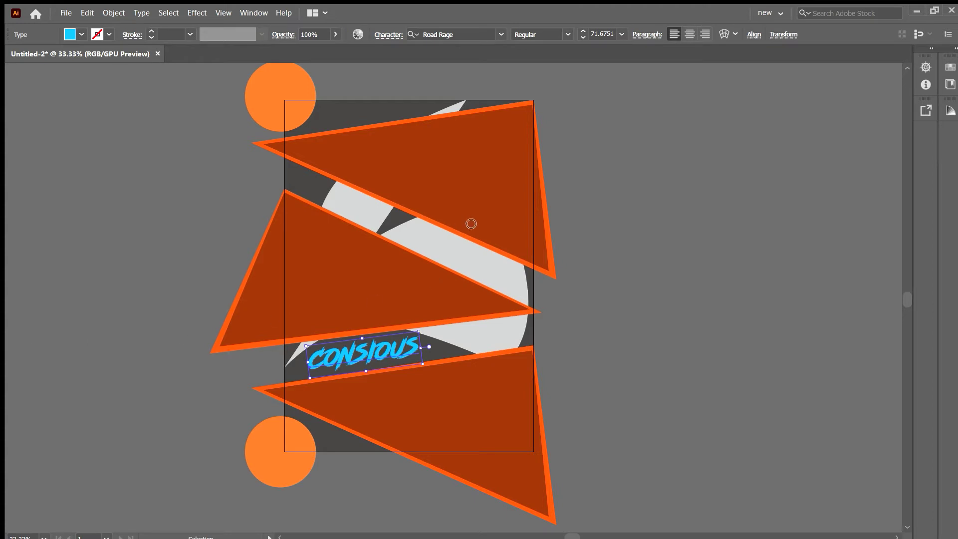
click(589, 204)
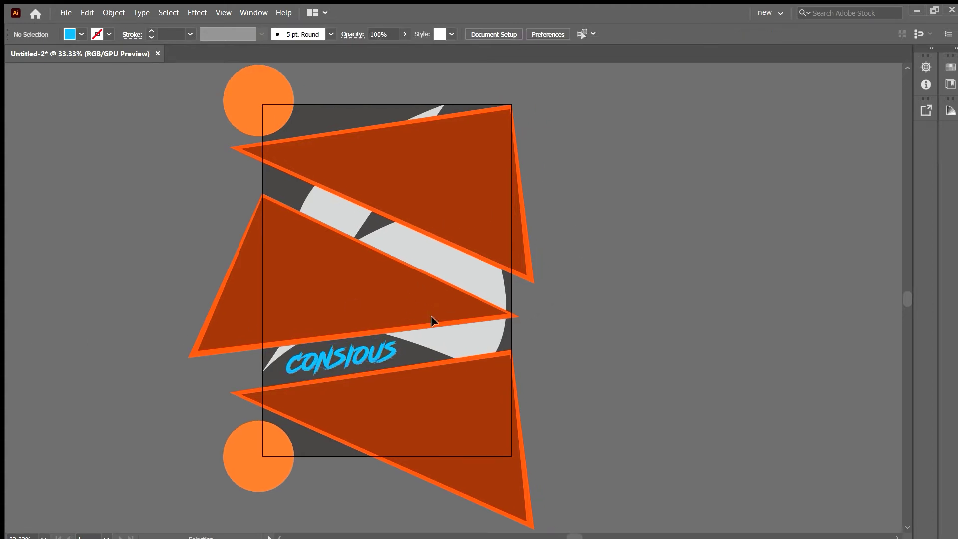
click(360, 344)
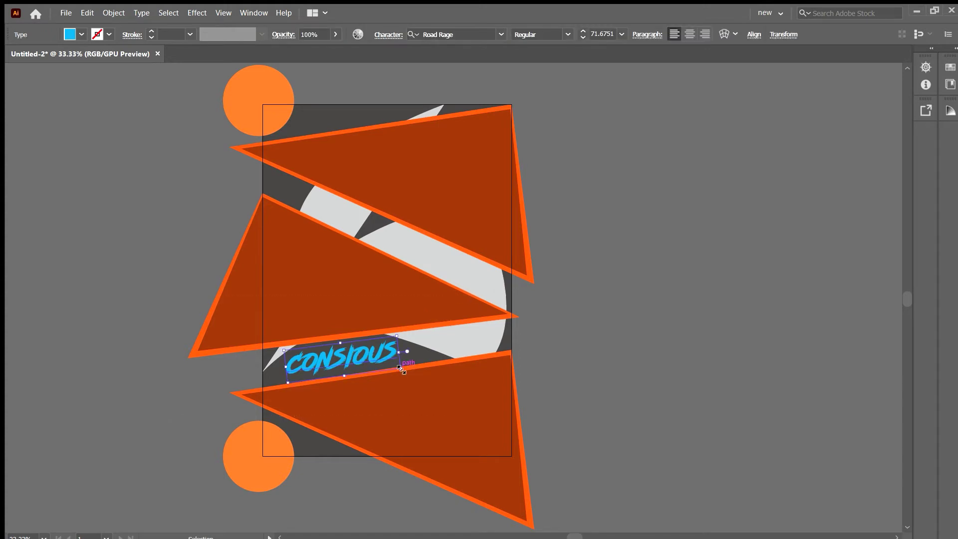
mouse_move(398, 364)
mouse_down()
mouse_move(395, 282)
mouse_move(702, 332)
mouse_up()
mouse_move(538, 312)
mouse_down()
mouse_move(441, 269)
mouse_move(430, 171)
mouse_up()
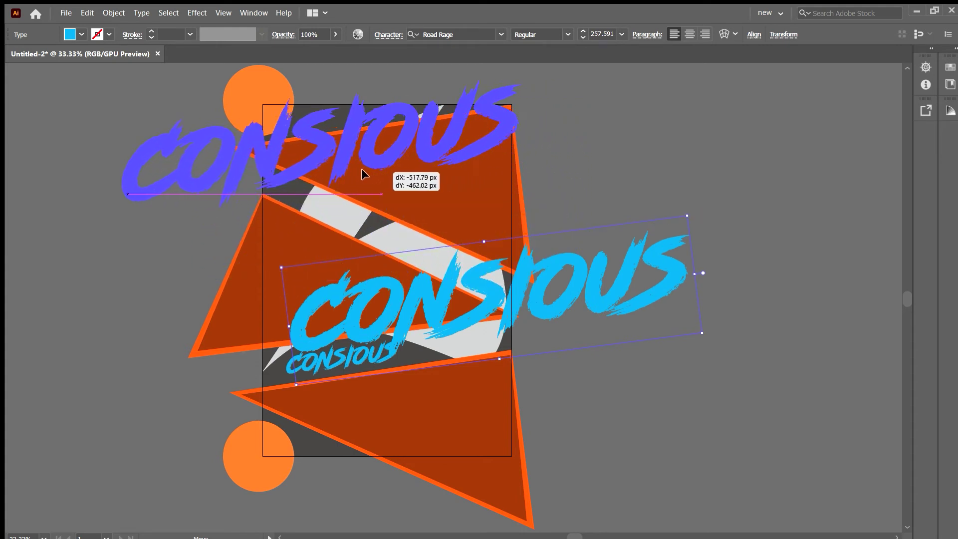
drag(429, 172, 351, 170)
click(626, 195)
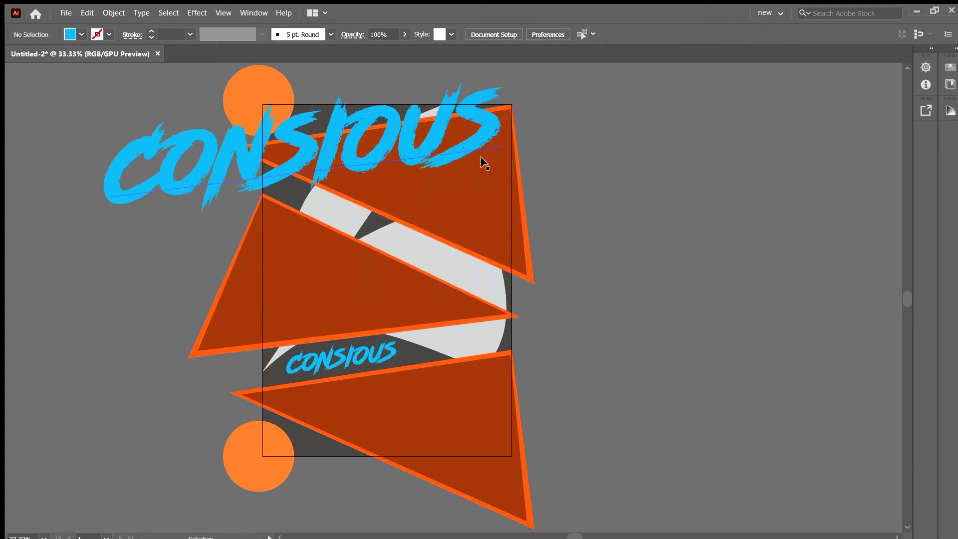
Send the big CONSIOUS back so it sits behind the top triangle
click(321, 115)
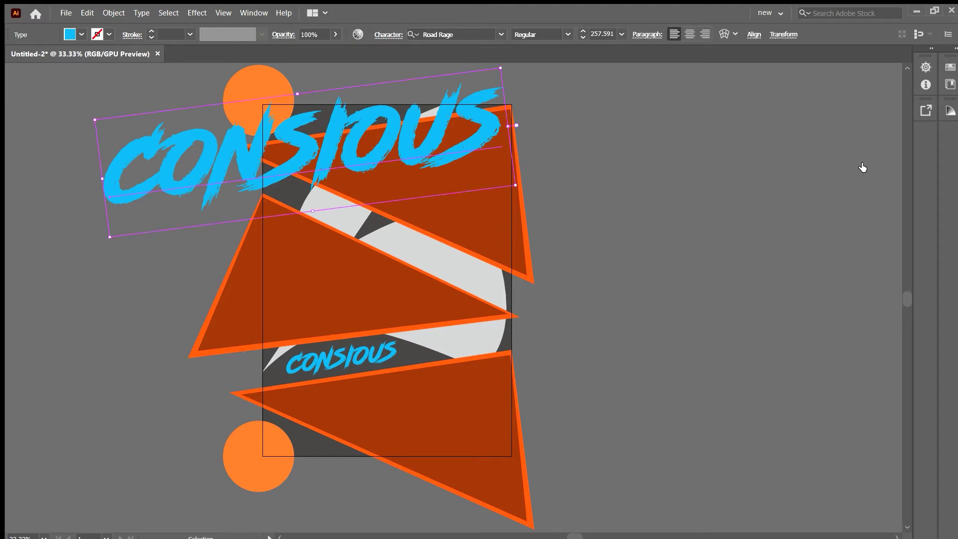
key(ctrl+[)
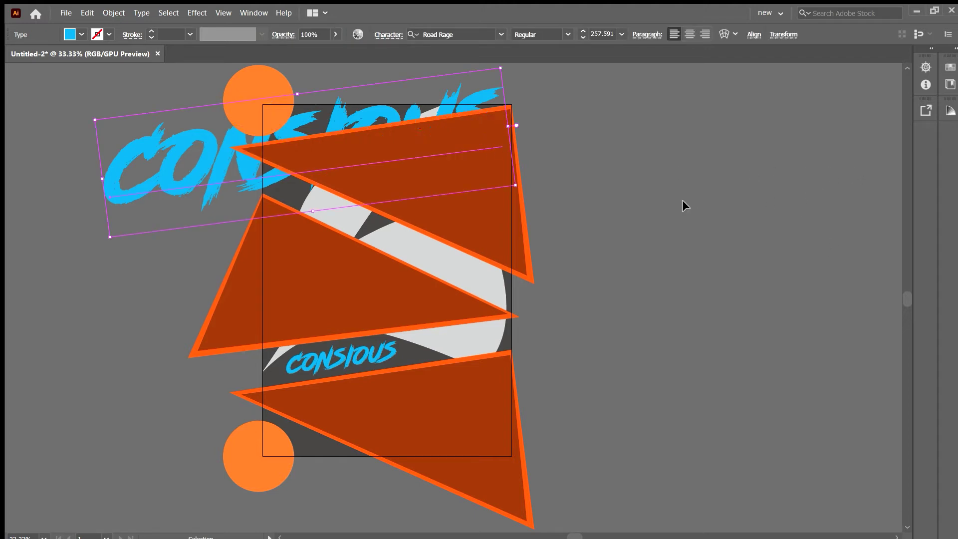
click(658, 200)
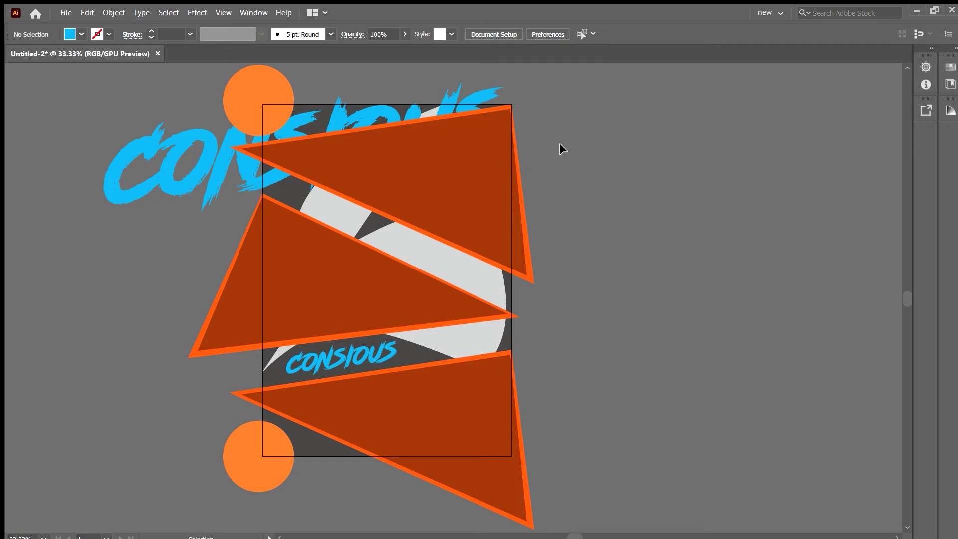
click(249, 96)
click(207, 166)
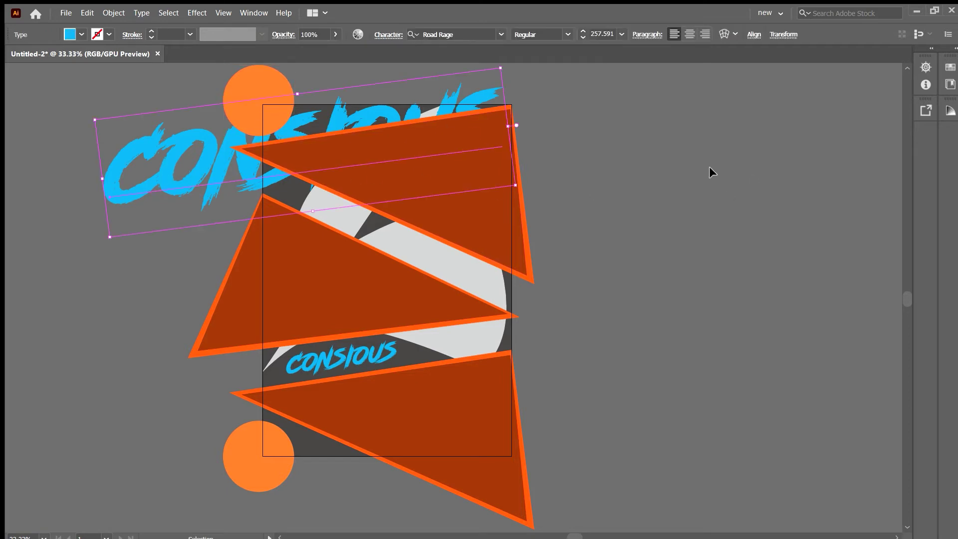
key(ctrl+shift+bracketright)
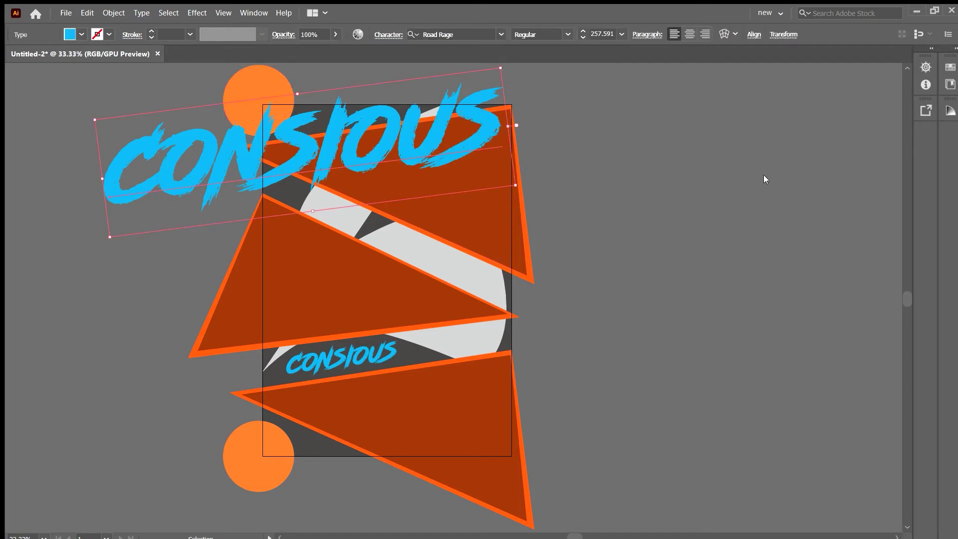
key(ctrl+bracketleft)
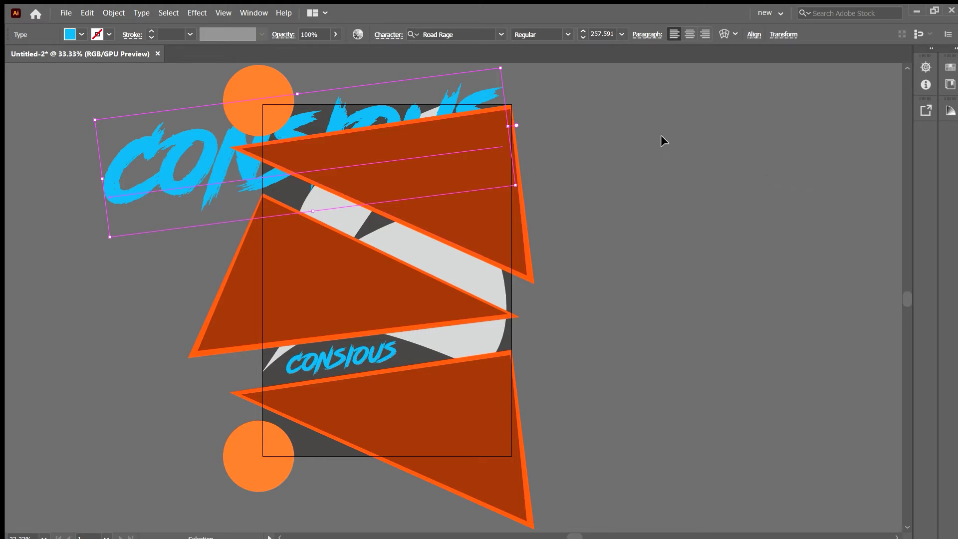
click(271, 96)
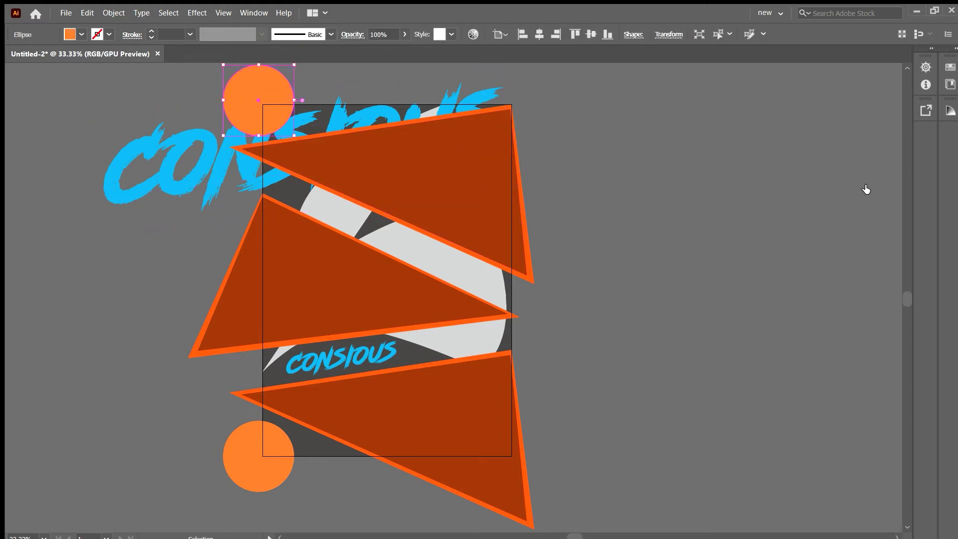
Send the top orange circle one level back, beneath the large CONSIOUS text
key(ctrl+bracketleft)
click(694, 203)
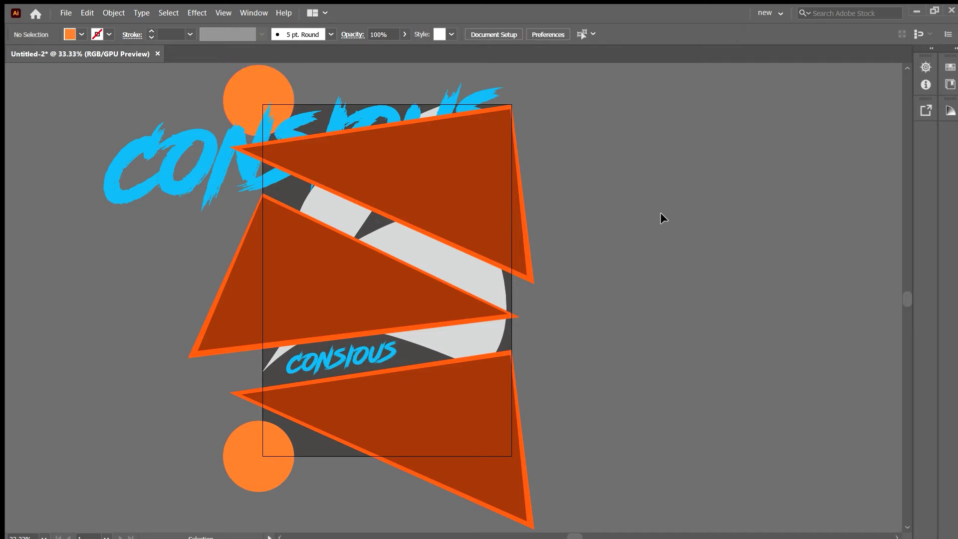
click(494, 284)
click(753, 192)
Select all three triangles together
click(390, 355)
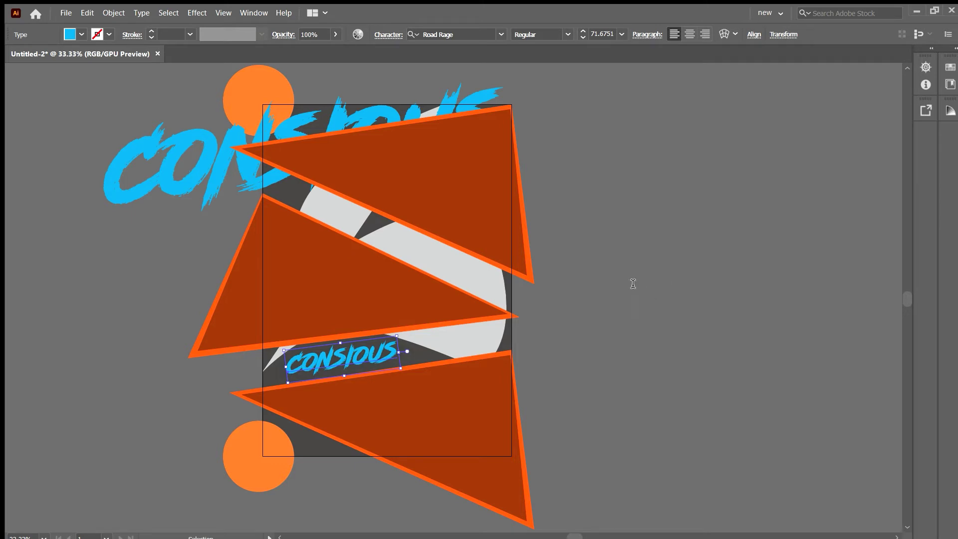
click(613, 348)
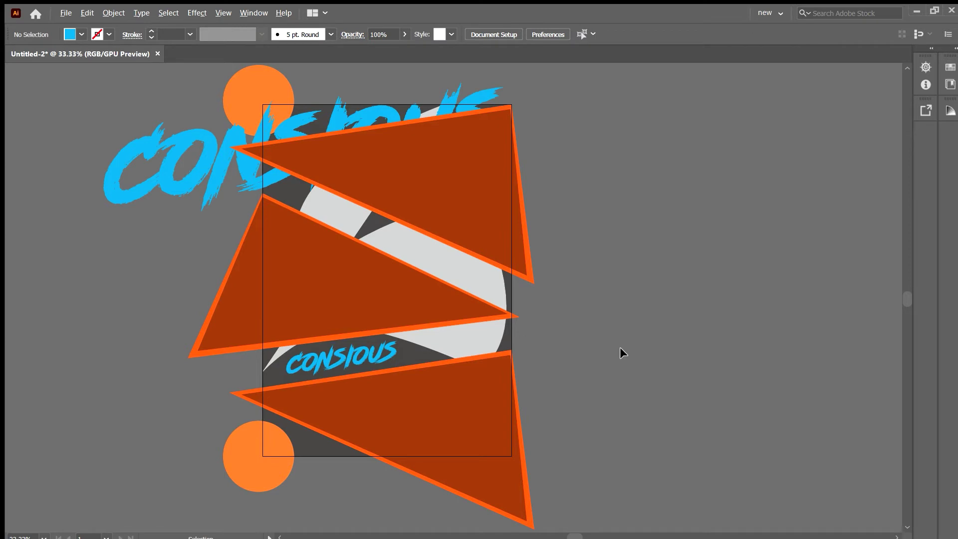
click(457, 200)
shift+click(300, 267)
shift+click(387, 394)
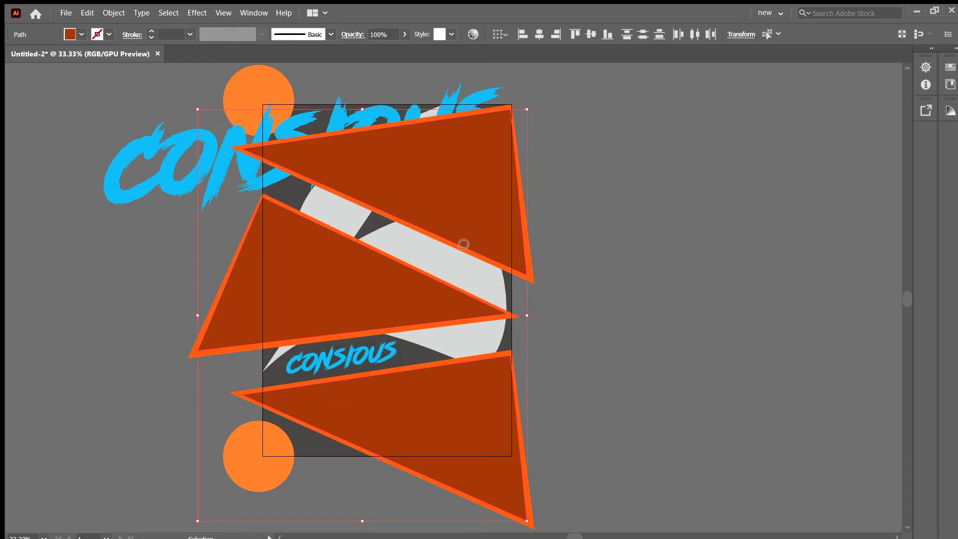
Fill the three triangles lime green and slightly round the middle triangle's right tip
click(585, 193)
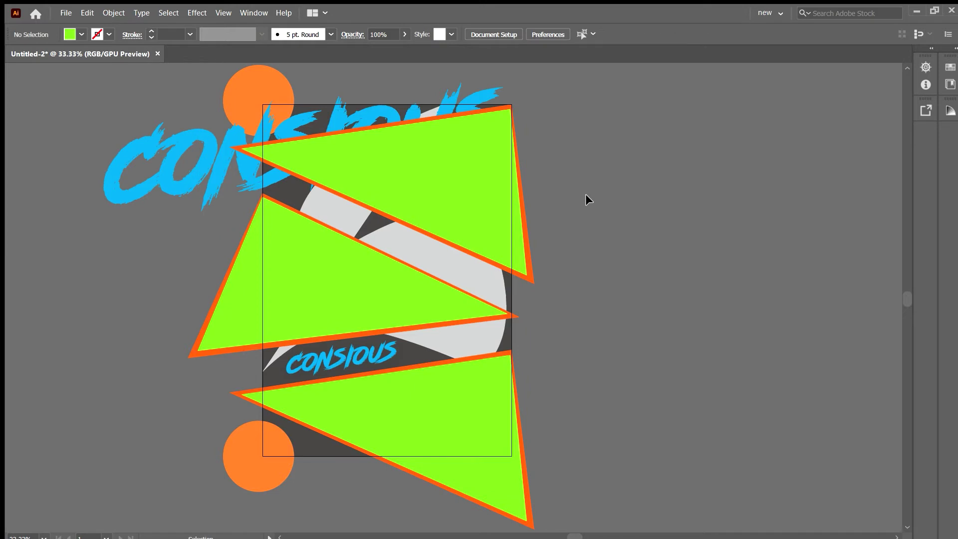
click(454, 307)
key(a)
scroll(501, 313, up, 1)
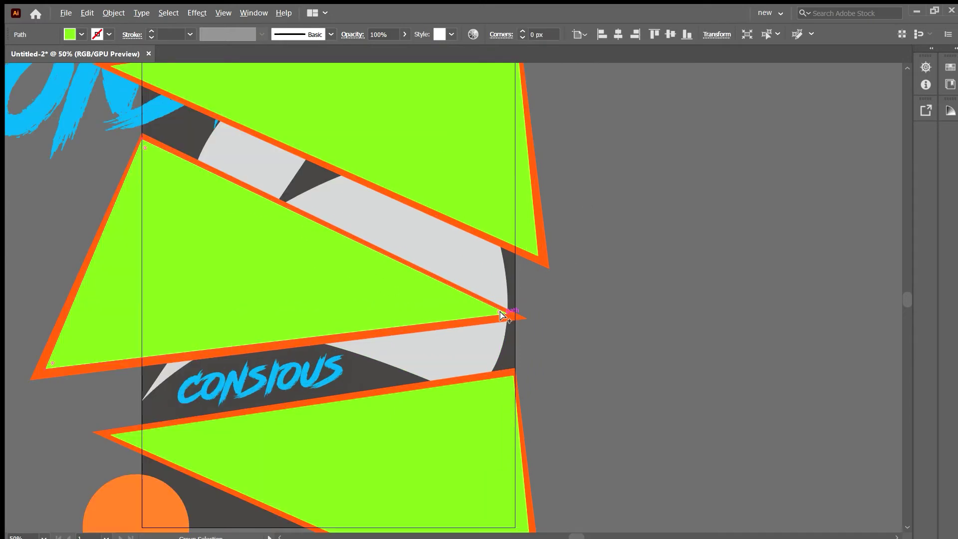
scroll(501, 313, up, 1)
click(501, 314)
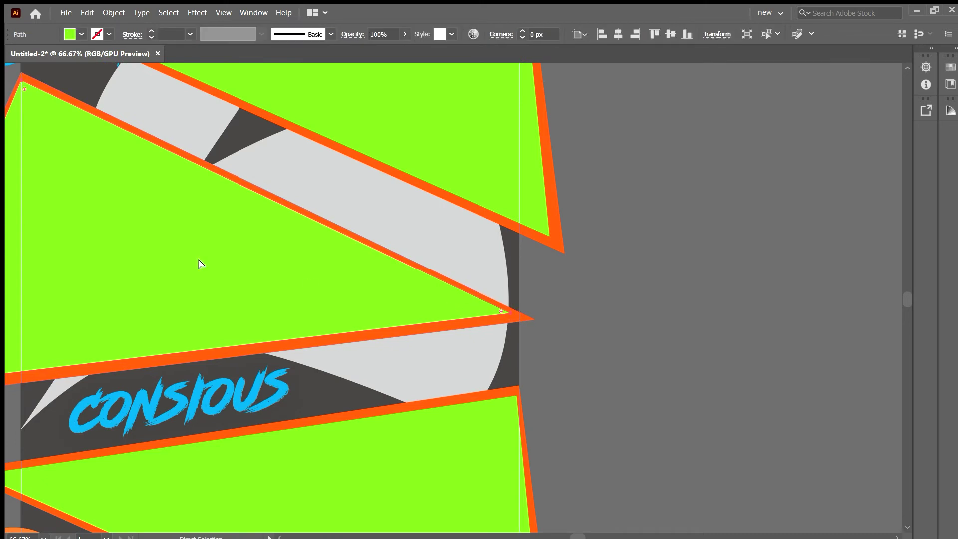
mouse_move(498, 312)
mouse_down()
mouse_move(484, 312)
mouse_move(507, 316)
mouse_up()
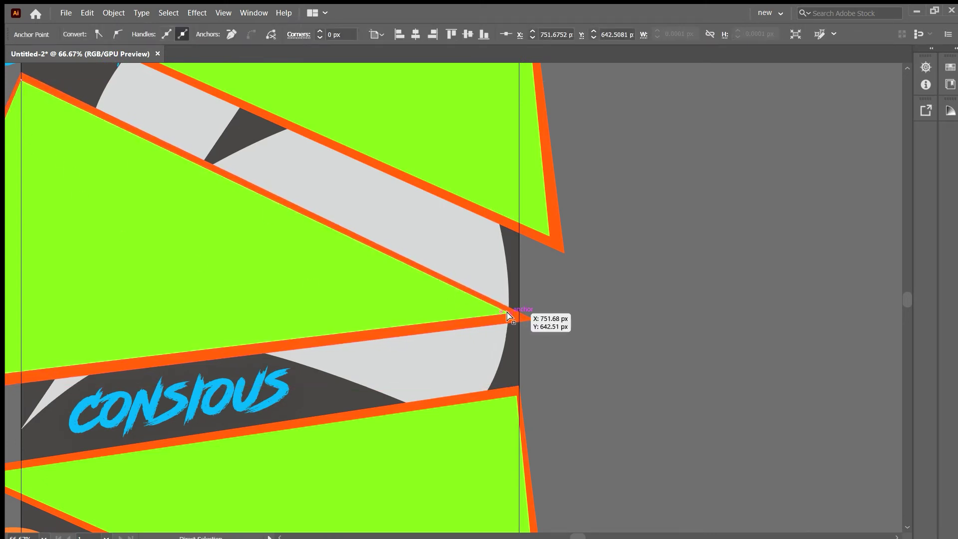
Reposition the middle triangle's tip and top corner anchor points
scroll(507, 317, up, 1)
scroll(507, 316, up, 2)
drag(507, 316, 489, 316)
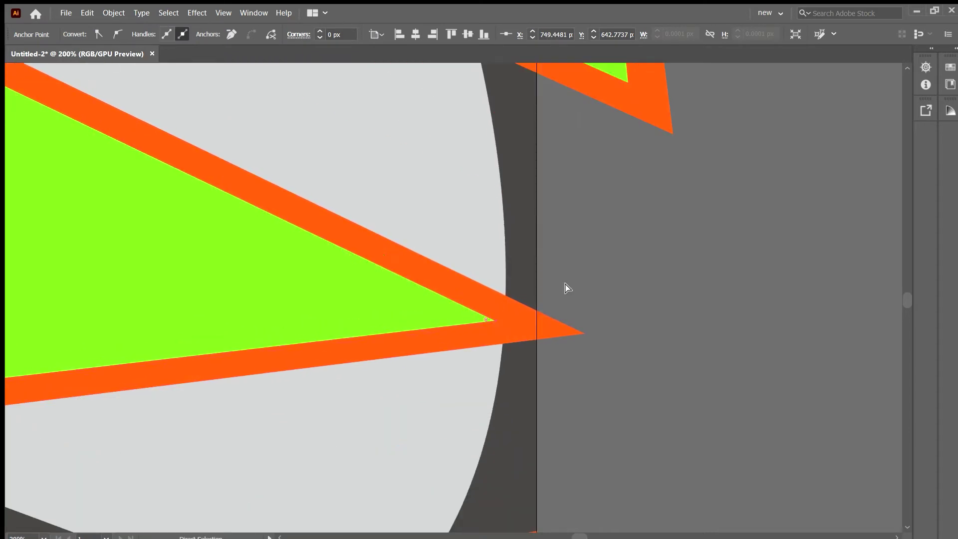
scroll(597, 270, down, 3)
scroll(594, 273, down, 1)
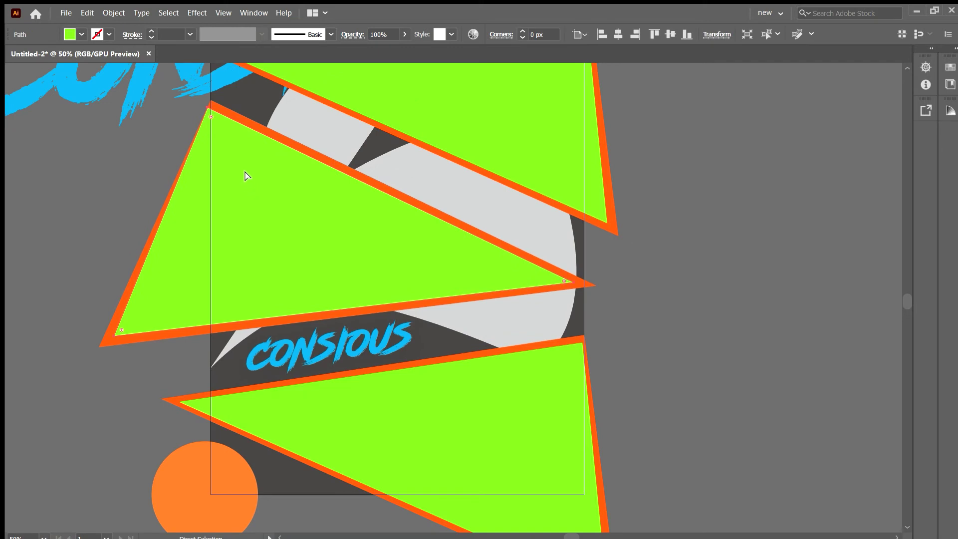
drag(207, 105, 209, 105)
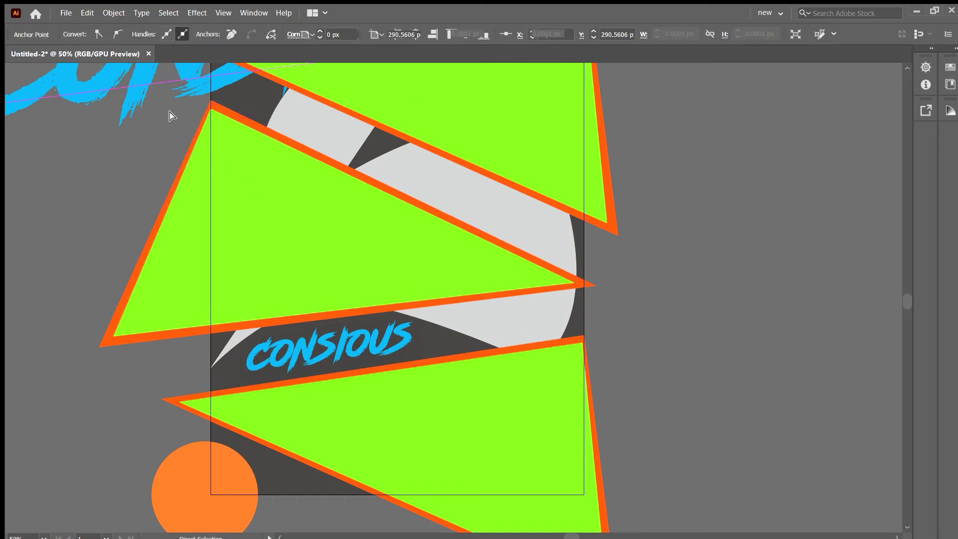
Nudge the upper triangle's top-right and left corner points into place
key(ctrl+shift+a)
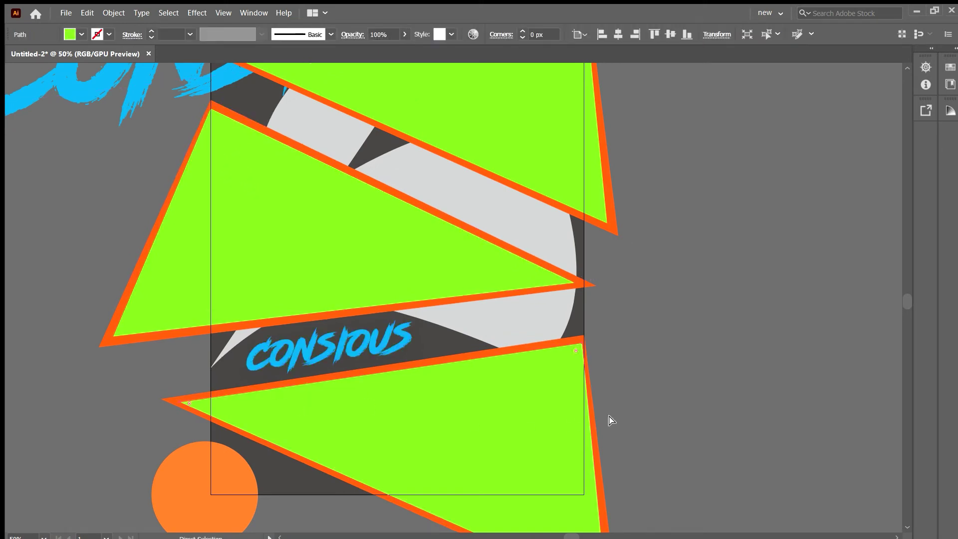
drag(649, 325, 657, 484)
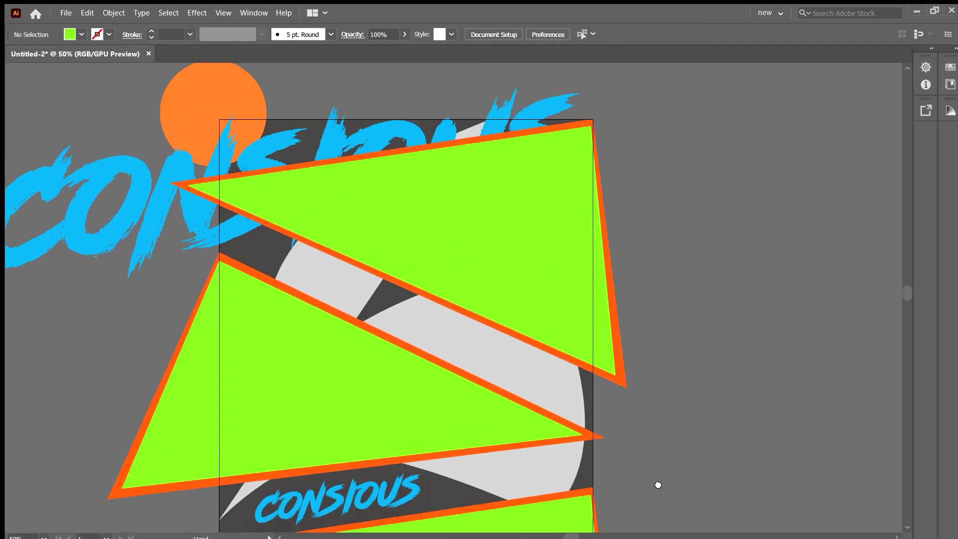
click(507, 293)
drag(591, 127, 591, 133)
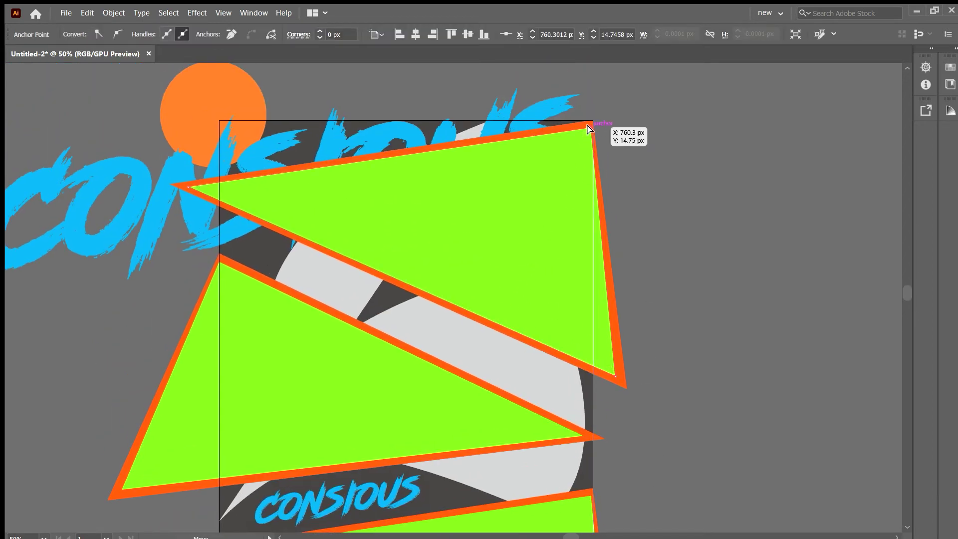
key(ctrl+shift+a)
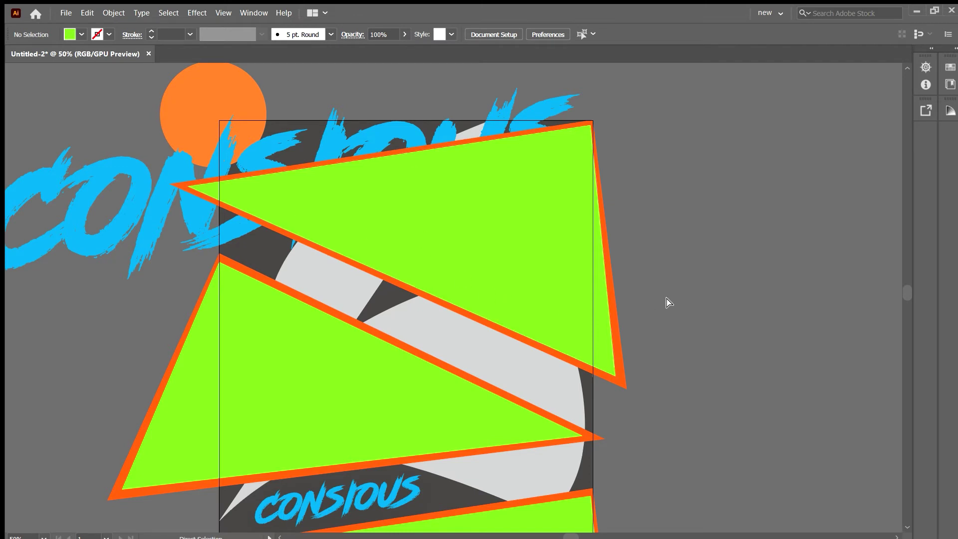
drag(590, 125, 591, 129)
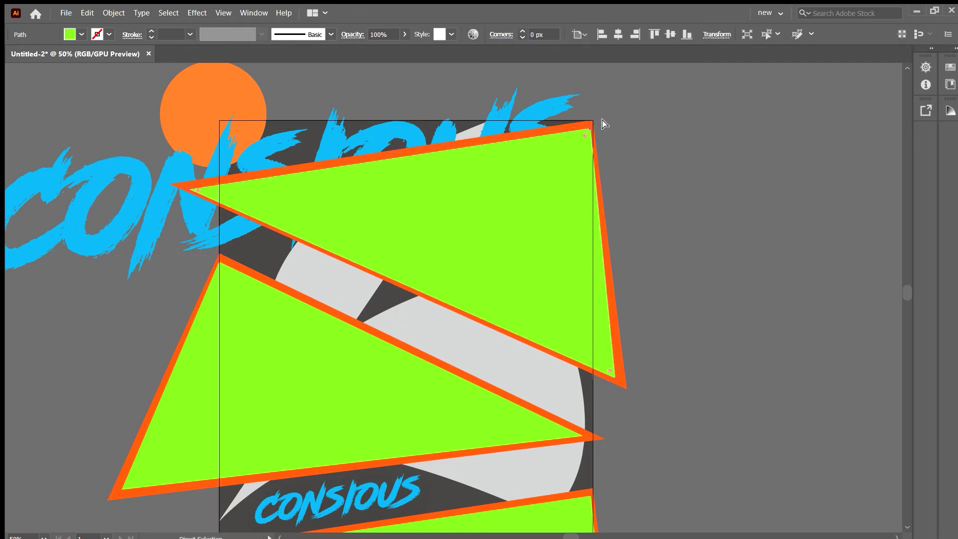
drag(186, 190, 181, 188)
click(624, 335)
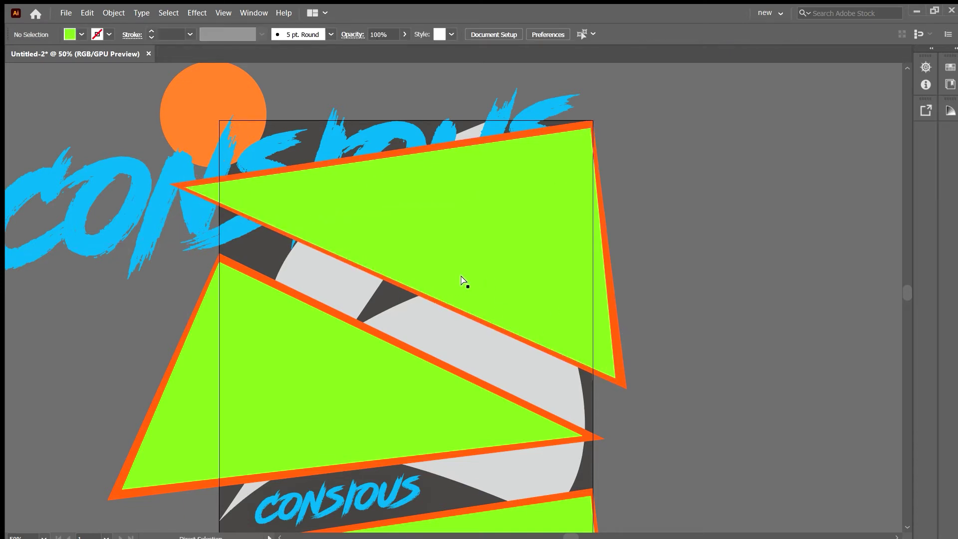
key(v)
click(595, 377)
Shrink the upper green triangle and nudge it to centre inside its orange border
drag(594, 376, 590, 354)
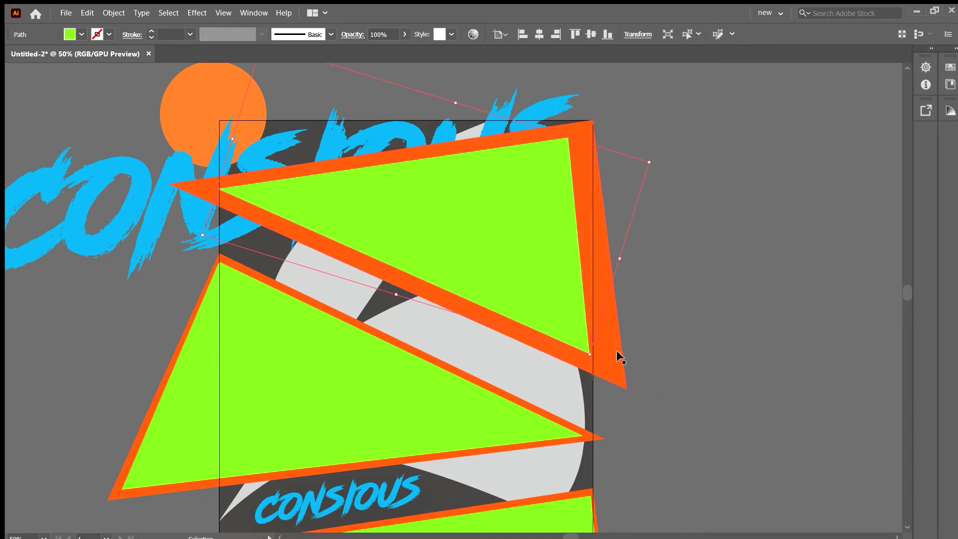
click(724, 354)
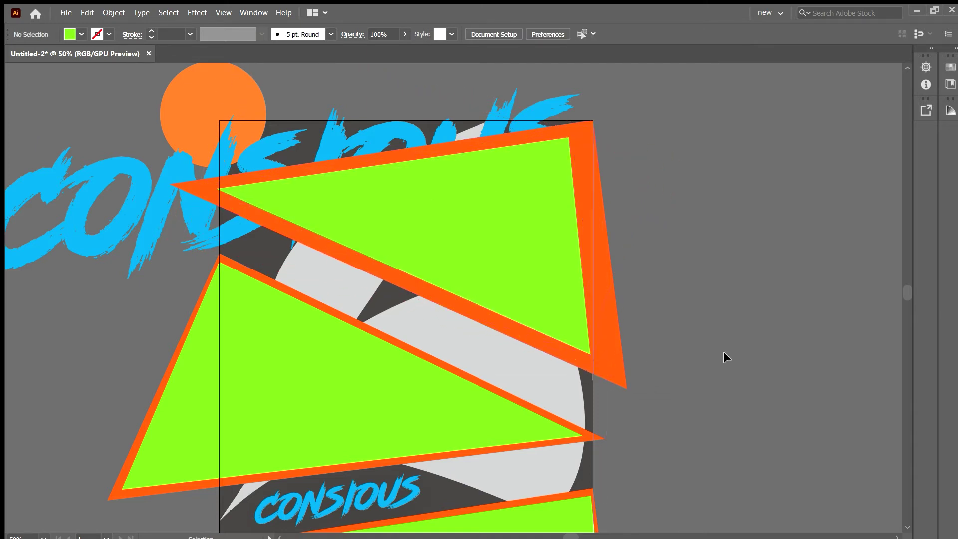
click(377, 221)
click(660, 220)
drag(435, 219, 451, 211)
click(772, 274)
click(507, 256)
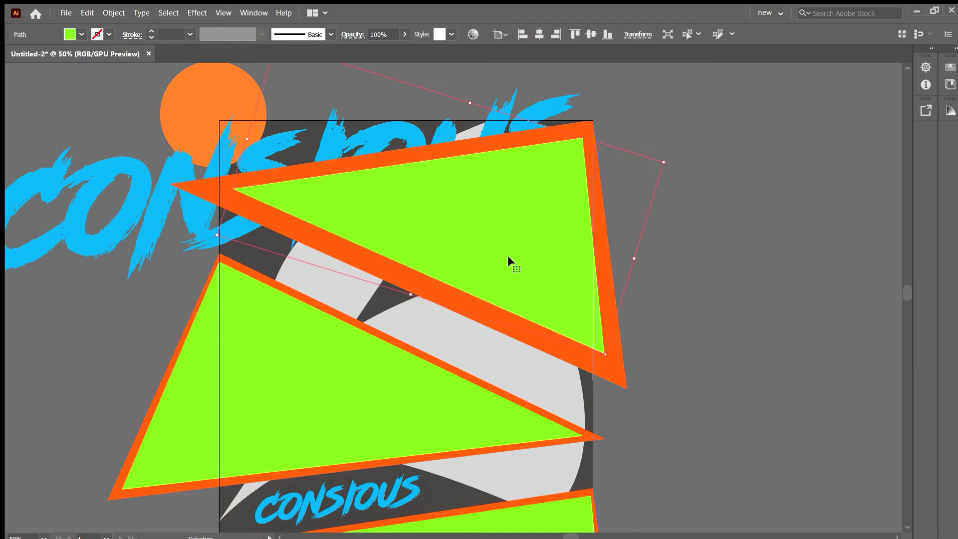
key(Left)
key(Left)
key(Left)
key(Down)
key(Down)
key(Down)
key(Left)
key(Down)
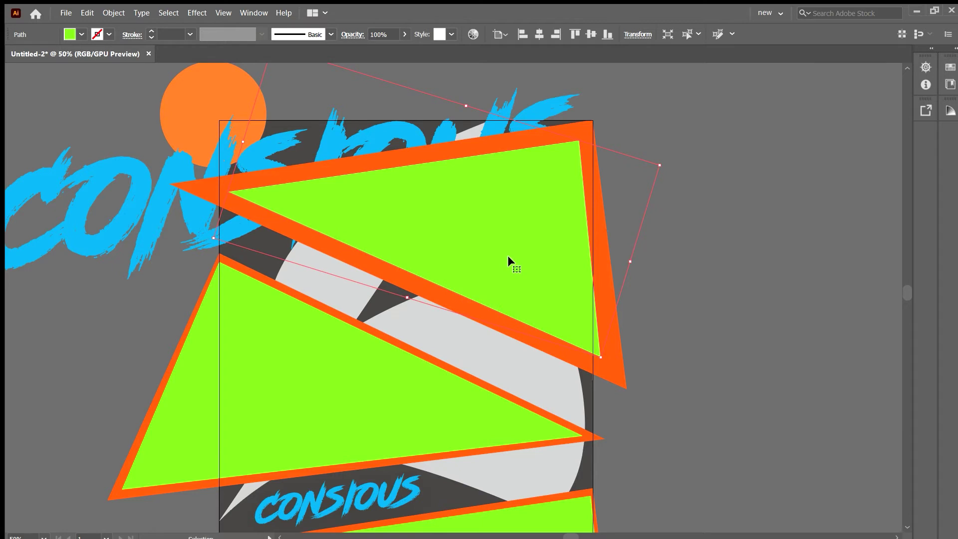
click(684, 331)
Shrink the middle green triangle around its centre to thicken its border
mouse_move(707, 381)
mouse_down()
mouse_move(701, 346)
mouse_move(617, 309)
mouse_up()
scroll(702, 346, down, 1)
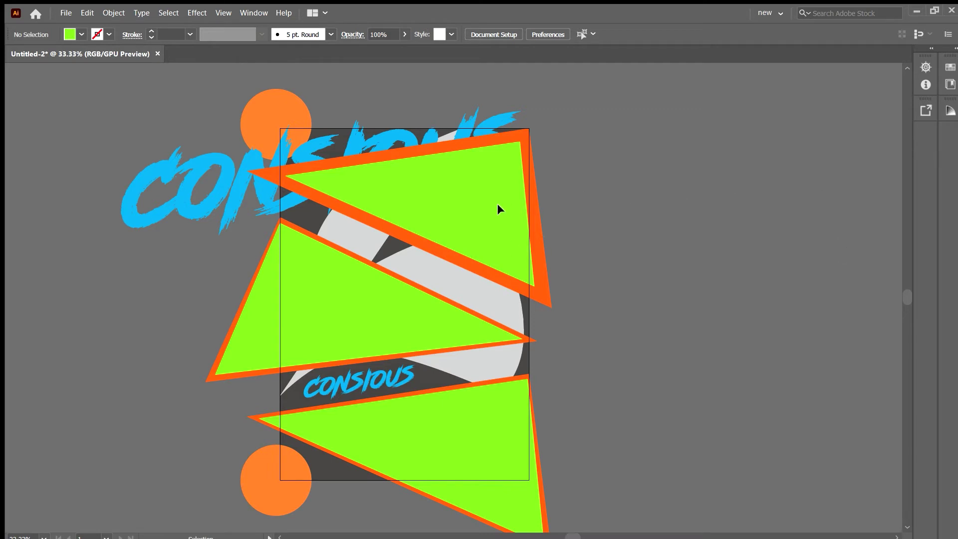
shift+click(358, 290)
shift+click(427, 421)
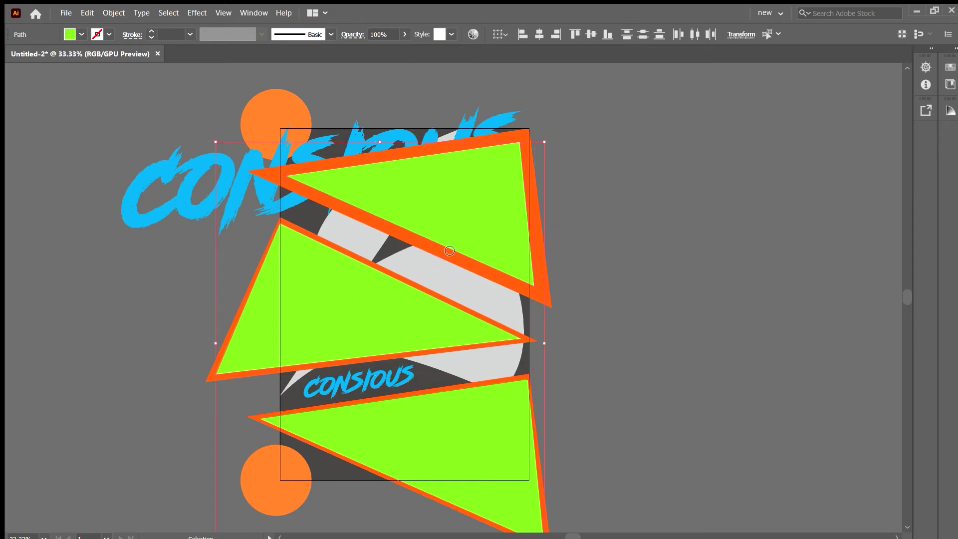
click(637, 196)
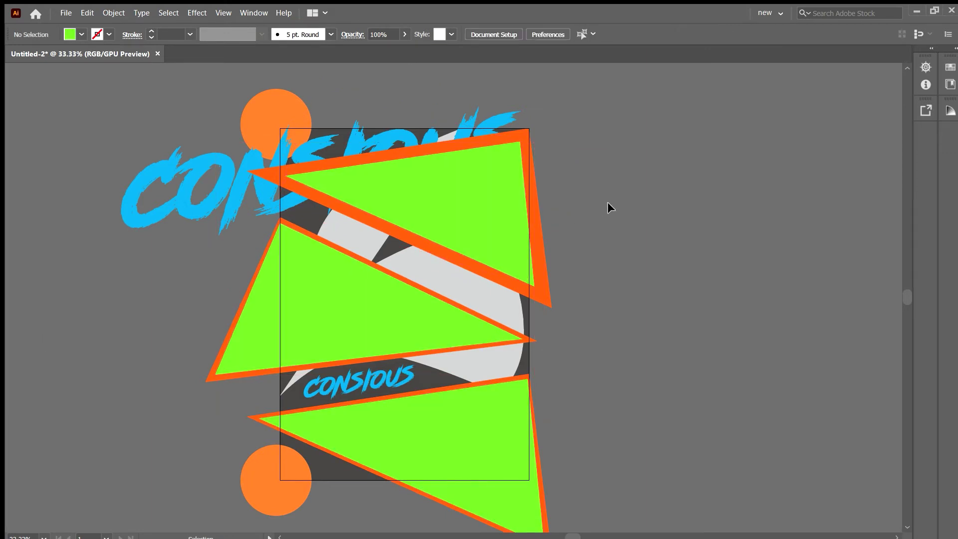
click(459, 229)
click(650, 307)
click(511, 325)
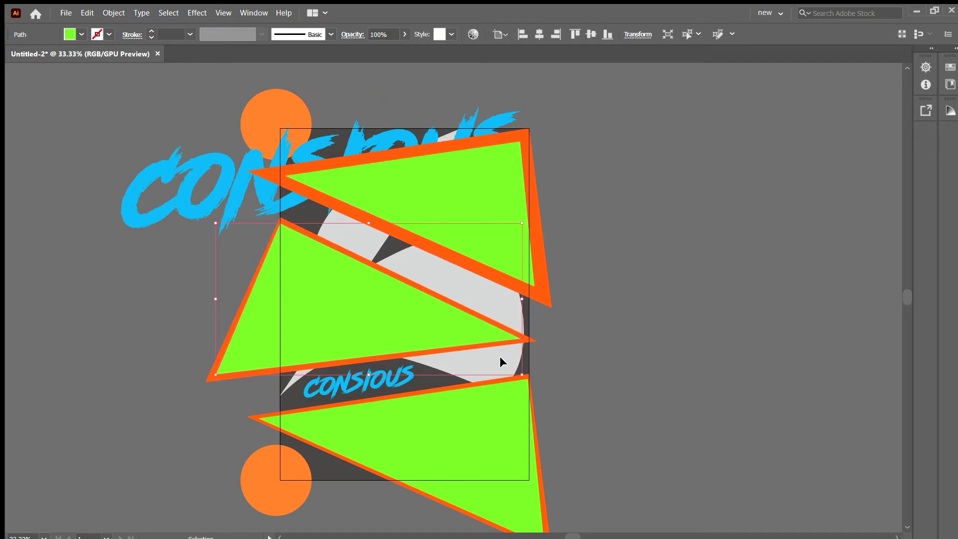
drag(523, 375, 503, 364)
click(672, 345)
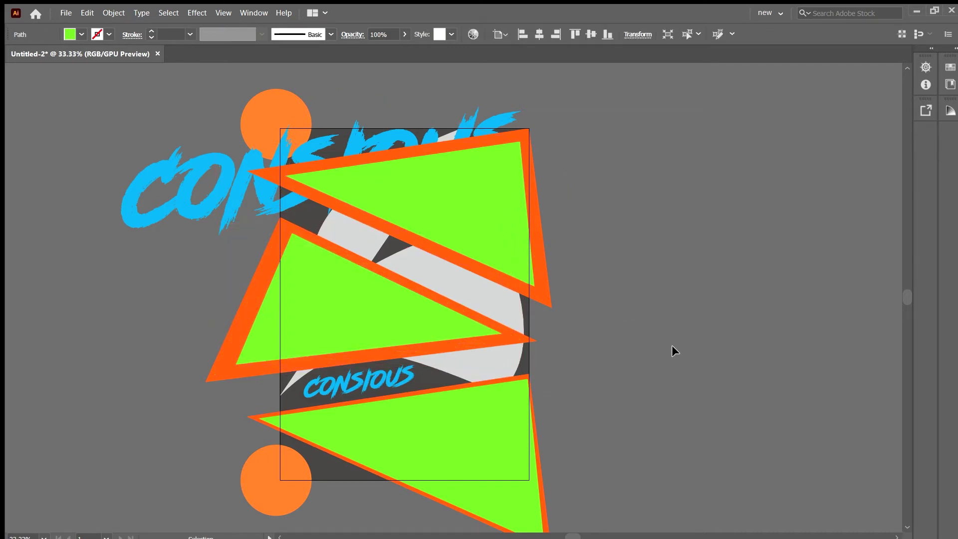
Shrink the bottom green triangle and shift the middle one slightly left
click(533, 394)
drag(588, 398, 581, 398)
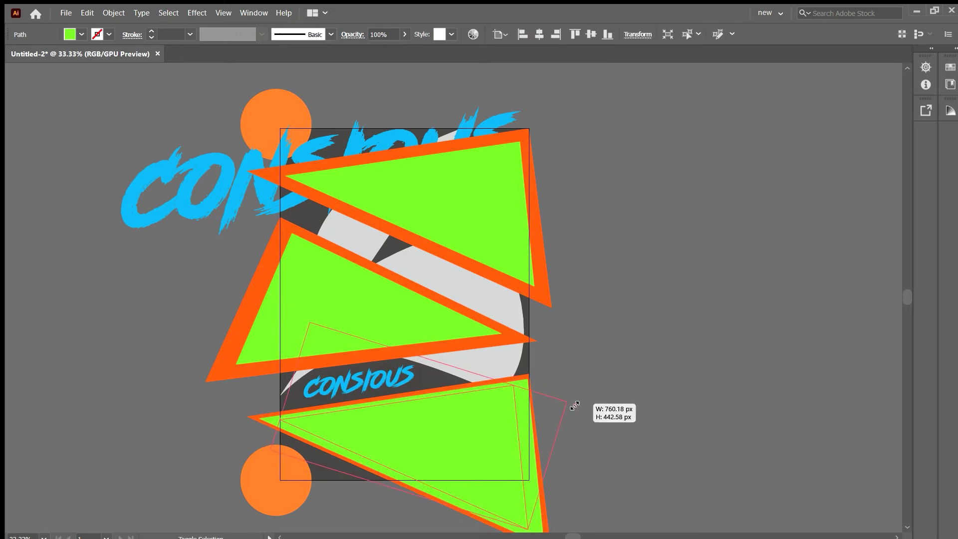
click(627, 396)
click(502, 421)
drag(563, 403, 565, 402)
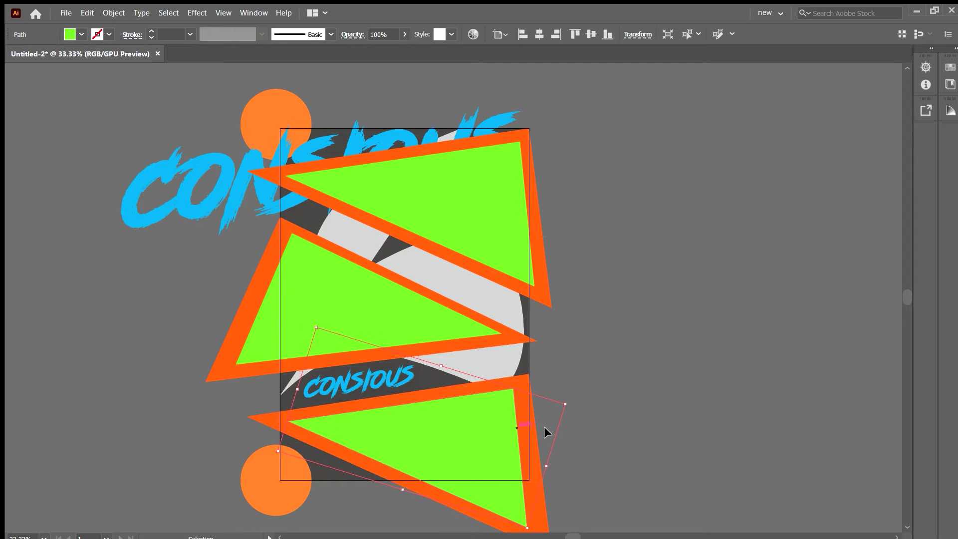
click(403, 329)
drag(403, 329, 400, 331)
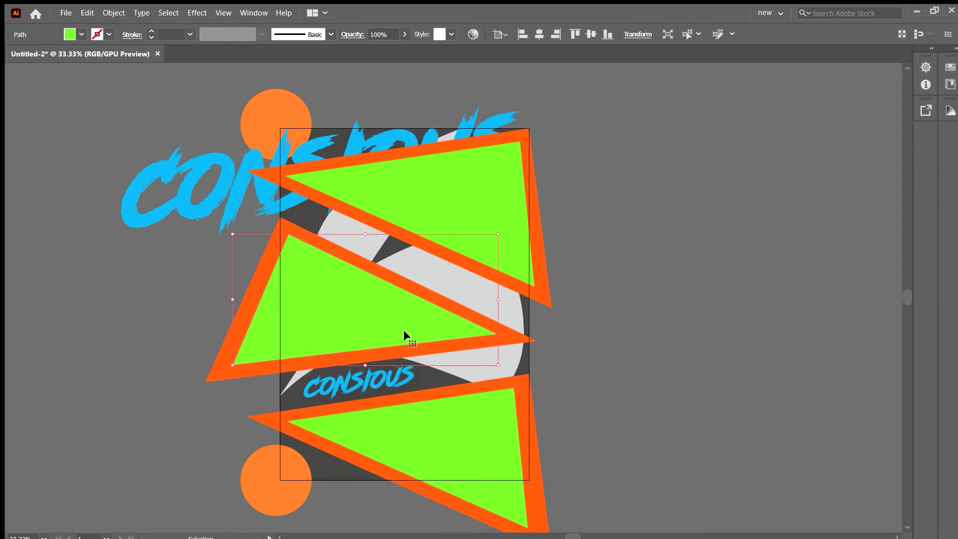
click(599, 345)
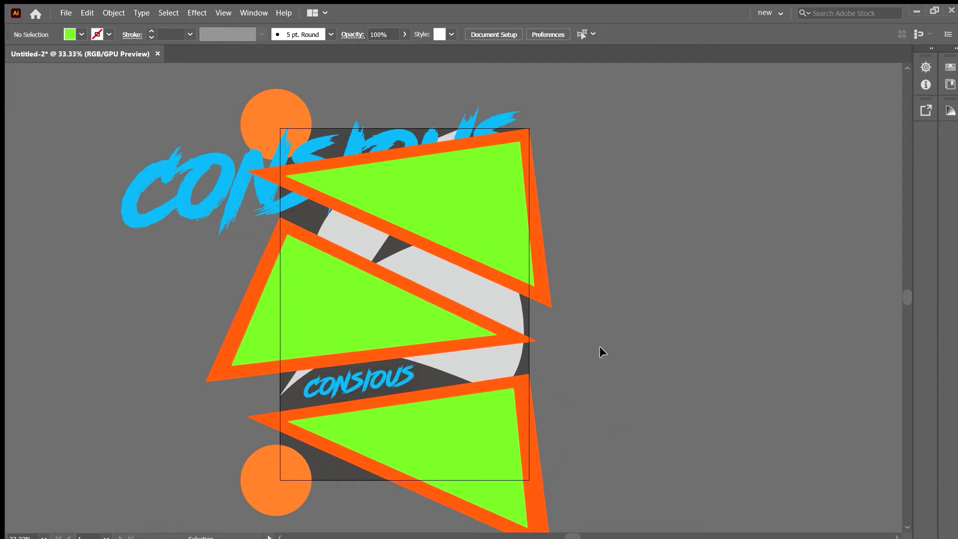
key(space)
Draw a curved shape inside the light grey arc and fill it with the dark background grey
mouse_move(413, 280)
mouse_down()
mouse_move(469, 309)
mouse_move(474, 353)
mouse_up()
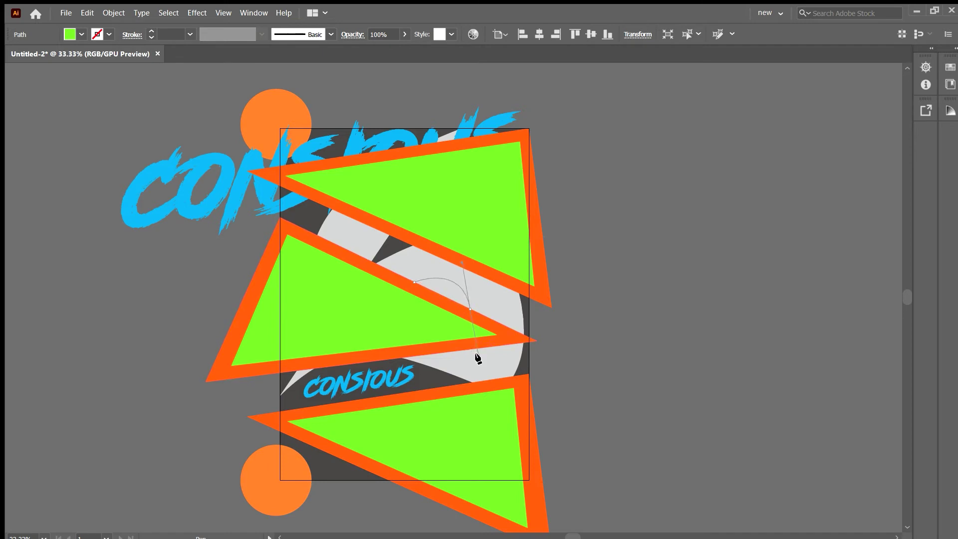
key(i)
click(281, 222)
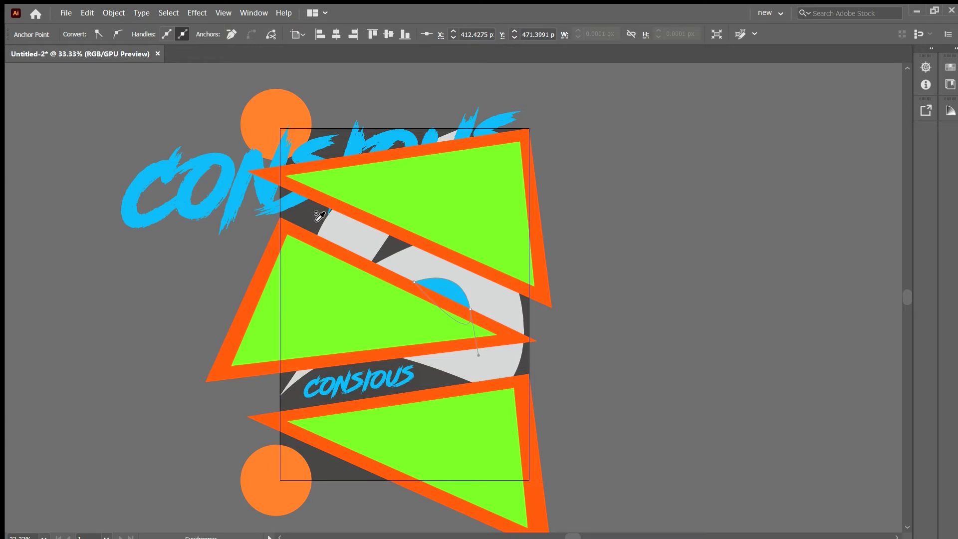
click(443, 386)
key(v)
click(190, 97)
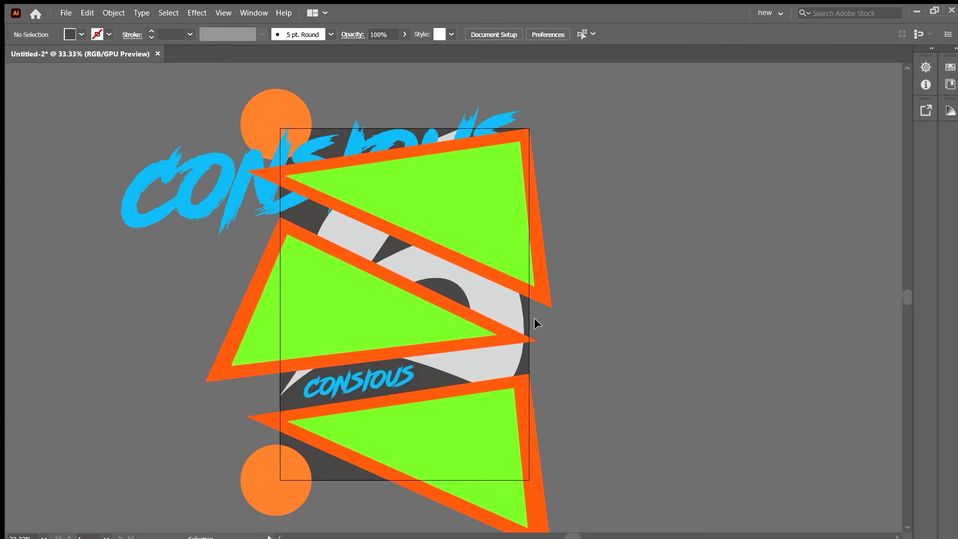
click(280, 222)
click(698, 209)
Add a new text object and delete its LOREM IPSUM placeholder words
scroll(636, 250, down, 1)
key(ctrl+minus)
key(ctrl+plus)
key(t)
click(290, 201)
key(ctrl+minus)
key(BackSpace)
key(Escape)
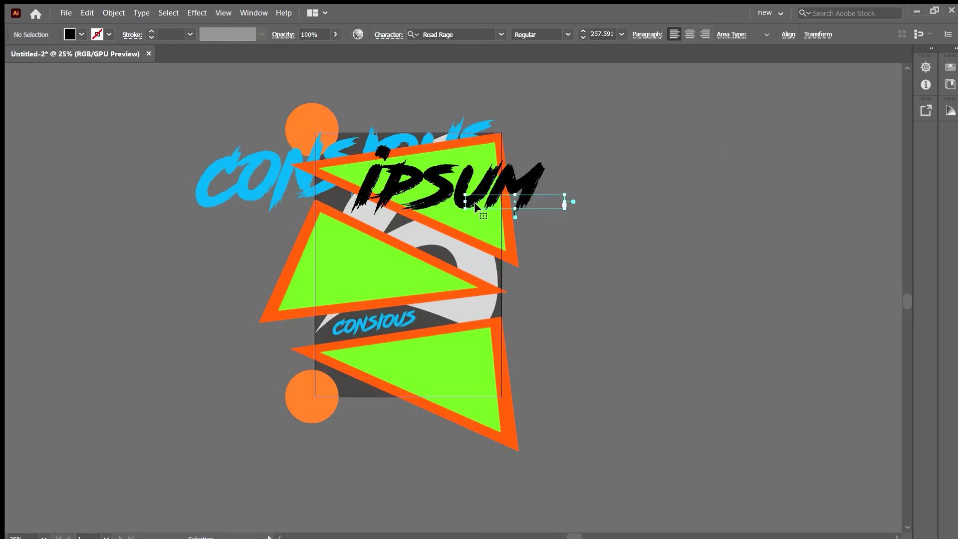
double_click(539, 195)
key(Escape)
click(535, 178)
key(BackSpace)
key(BackSpace)
key(BackSpace)
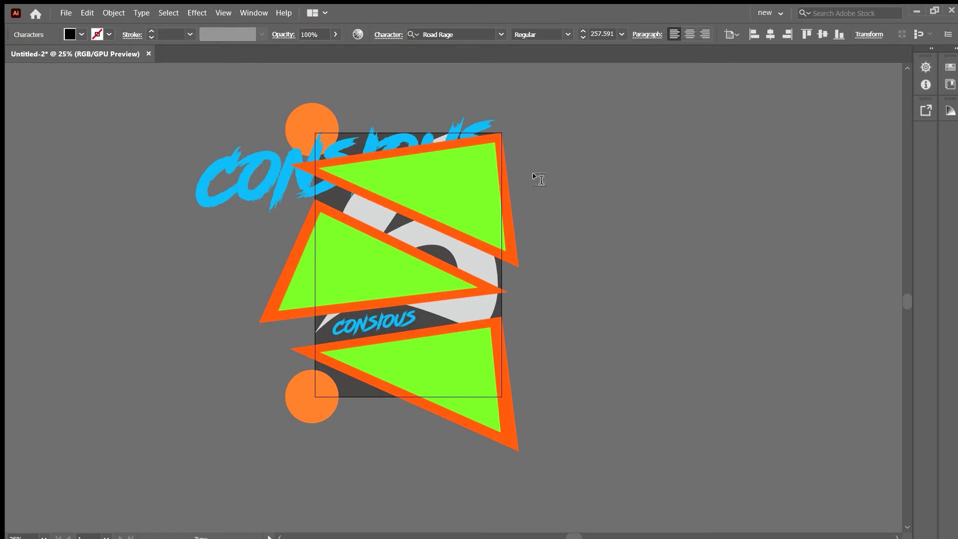
Type the headline 'BE CONSIOUS AND CHOOSE YOUR OWN PATH' and scale it to half size
text(BE CONSI)
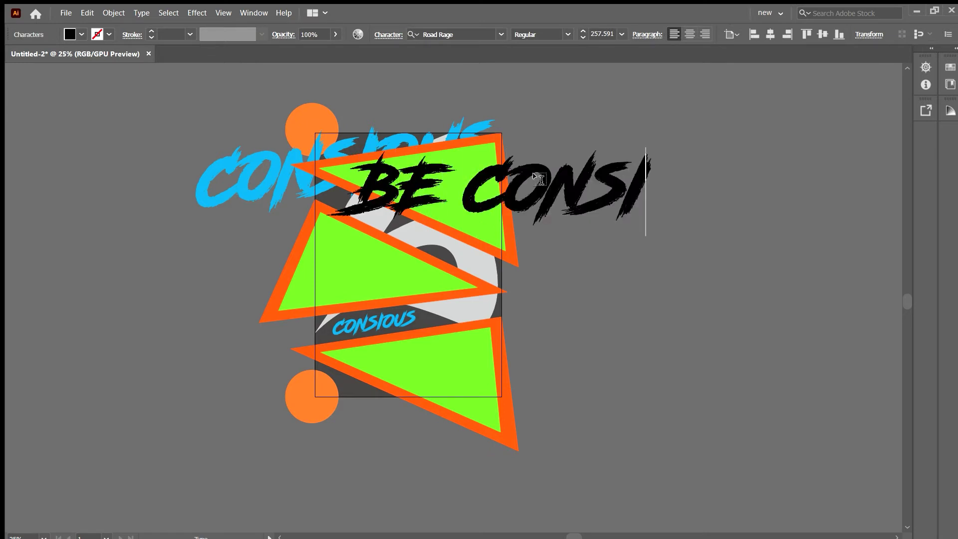
text(OUS)
key(Return)
text(ADN)
key(BackSpace)
key(BackSpace)
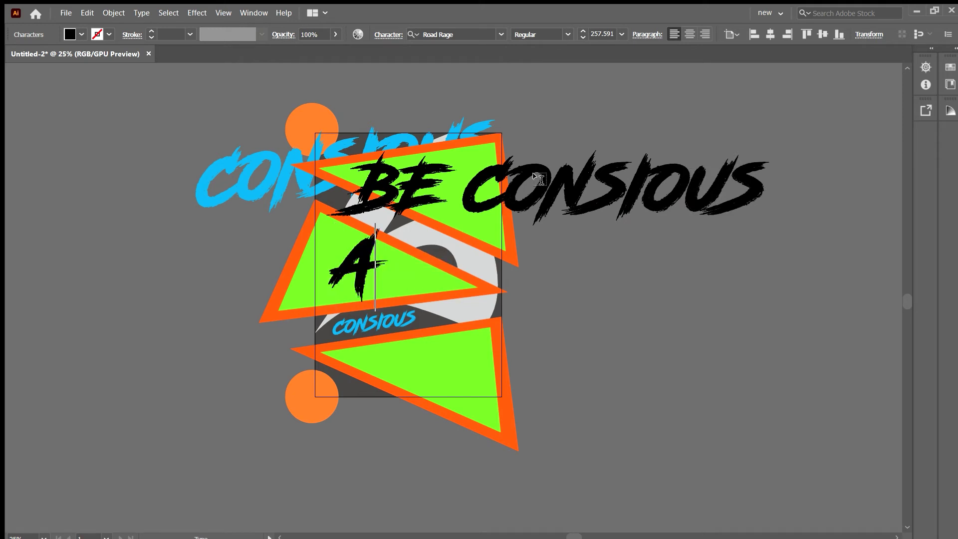
text(ND CHOOSE )
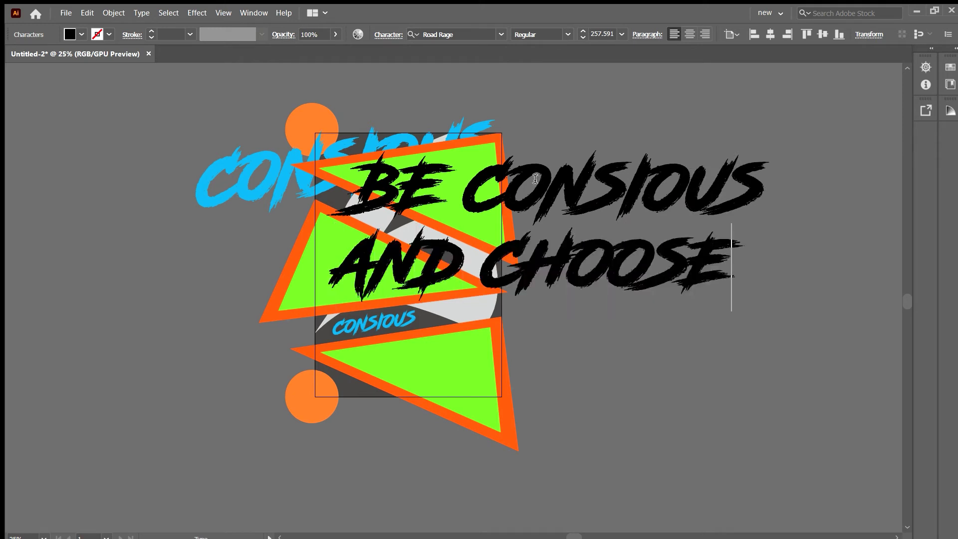
text(YOUR)
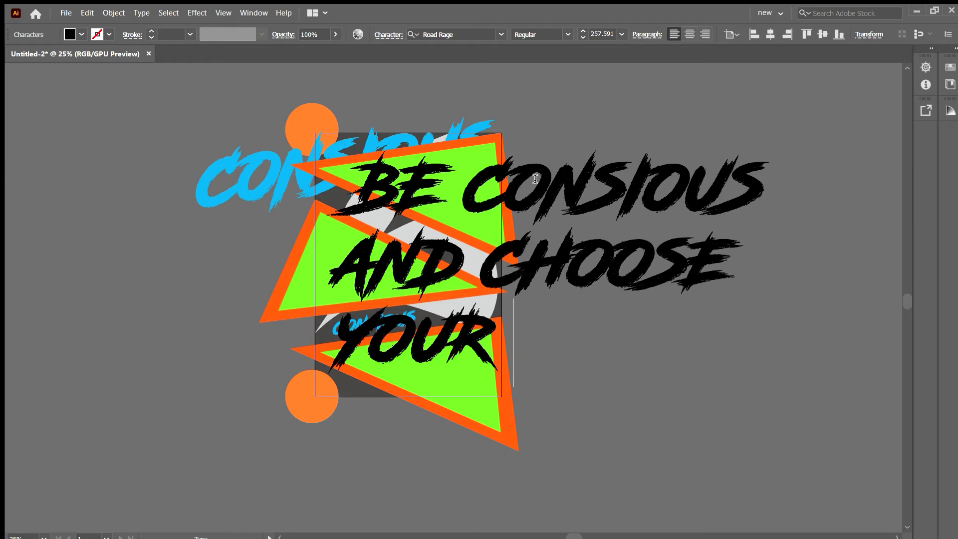
text( OWN)
key(Return)
text(P)
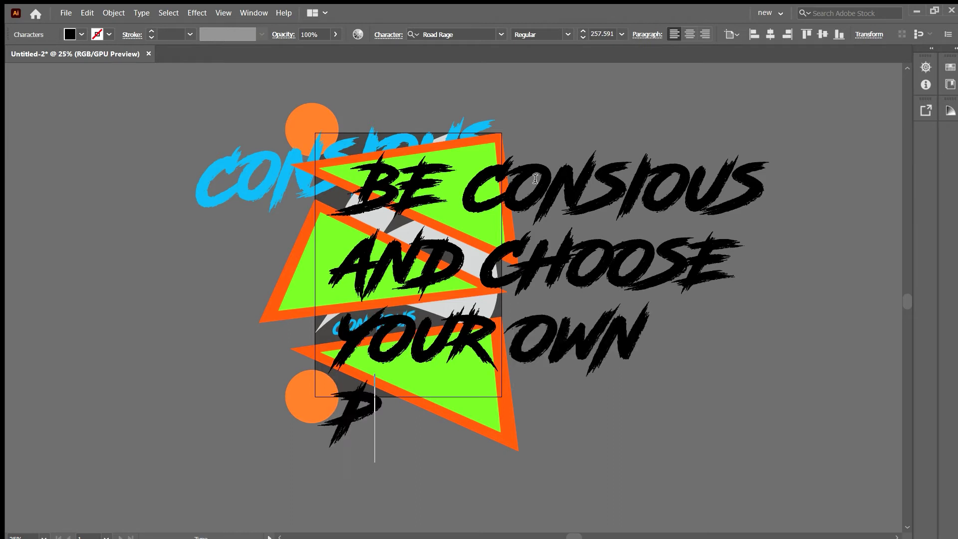
text(ATH)
key(Escape)
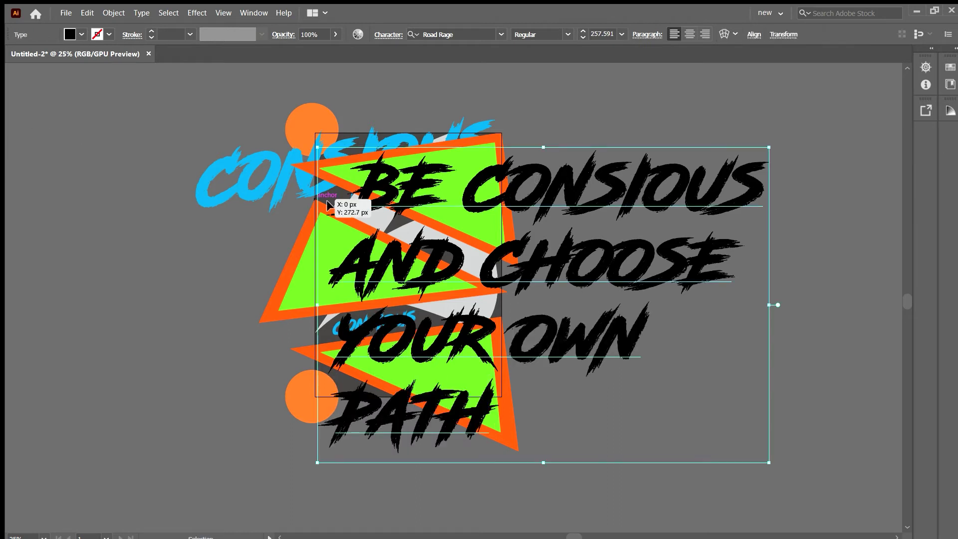
drag(765, 459, 542, 304)
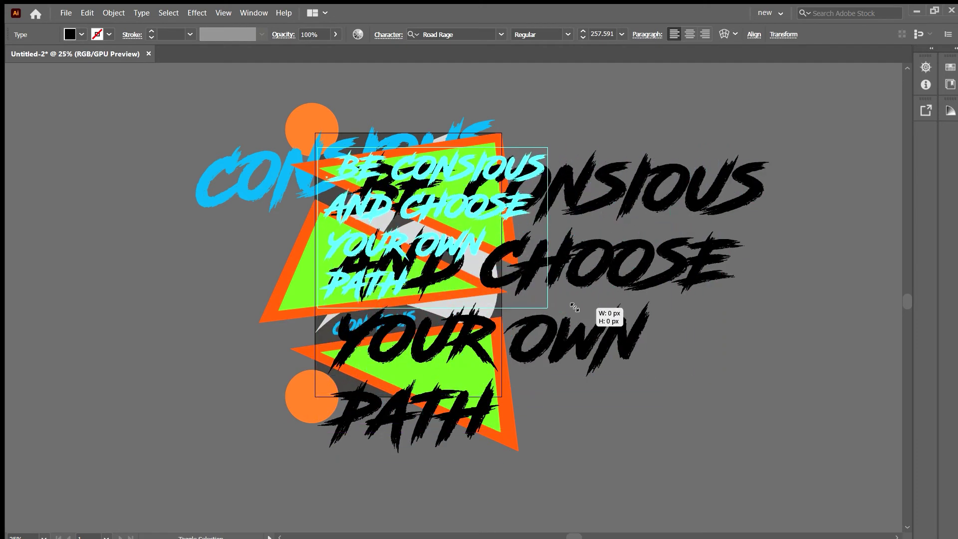
Set the headline in Moonrising, shrink it and move it down and left
click(501, 34)
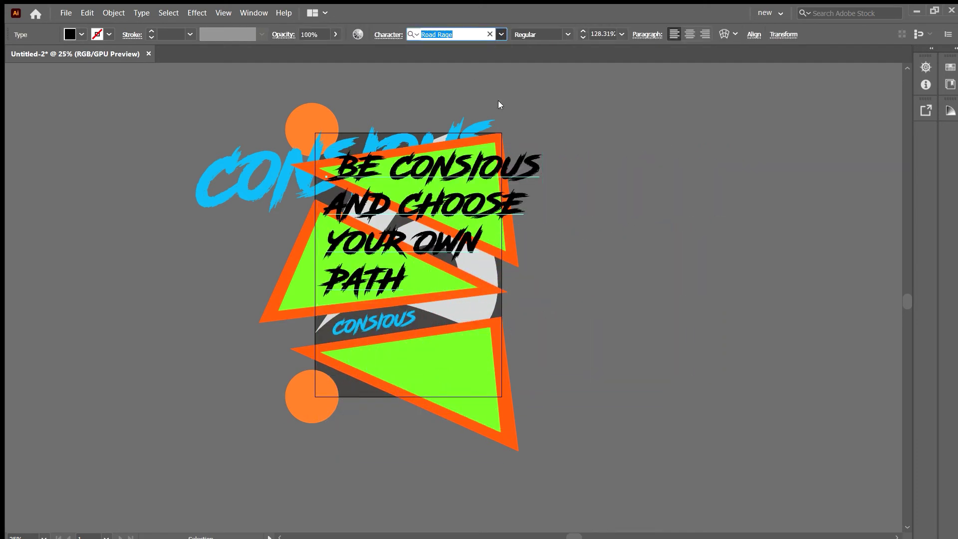
text(MOO)
key(Return)
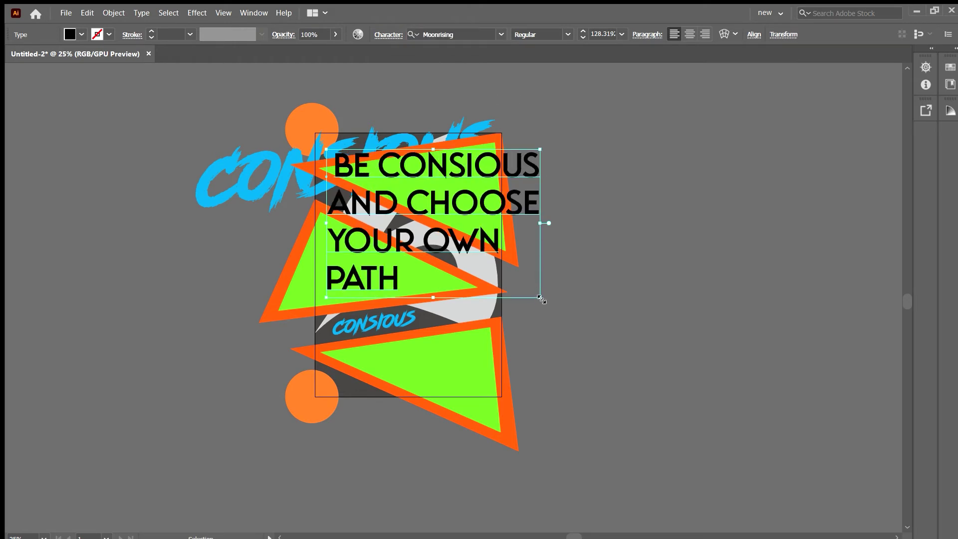
drag(540, 298, 481, 257)
drag(439, 173, 428, 210)
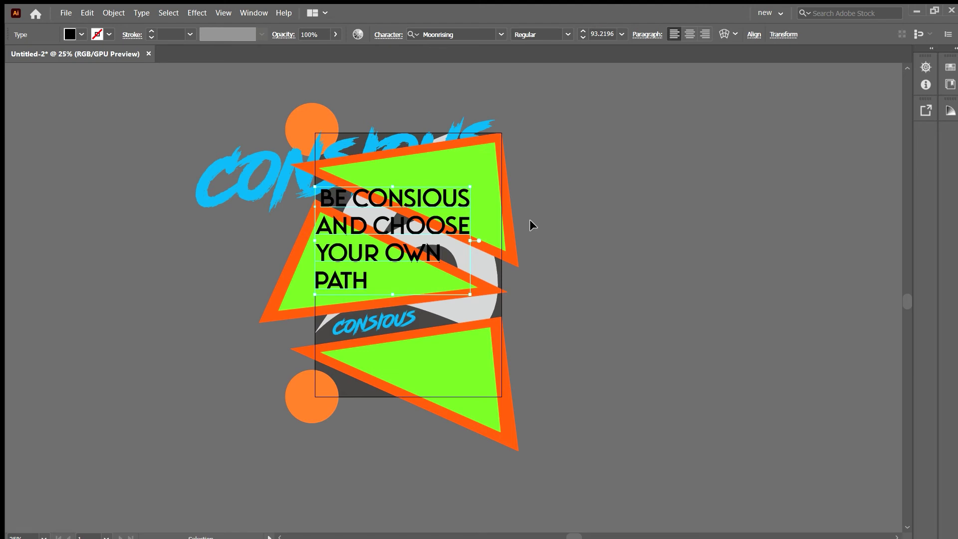
Zoom in on the poster and try centring the headline lines, then revert
click(573, 234)
scroll(572, 233, up, 1)
scroll(693, 228, up, 1)
scroll(691, 234, down, 1)
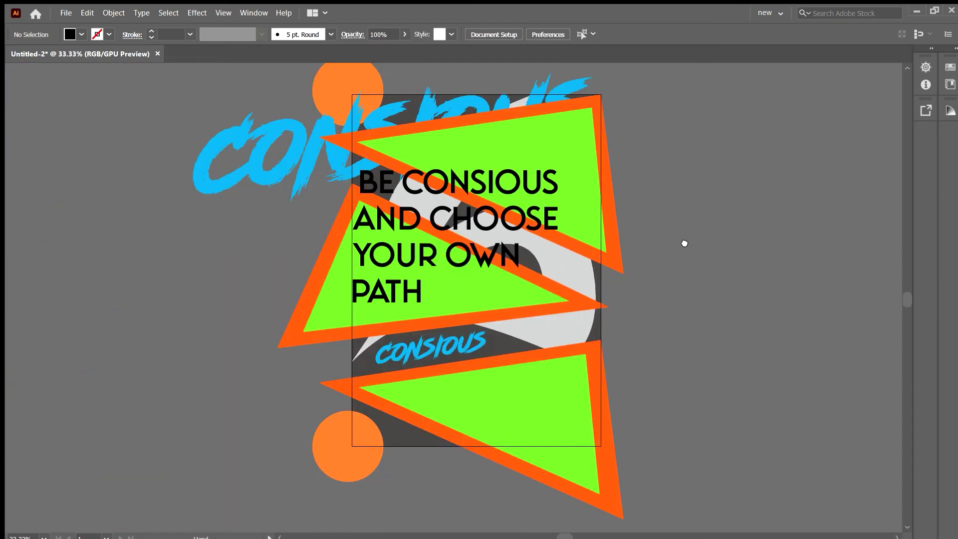
drag(686, 242, 647, 234)
click(414, 220)
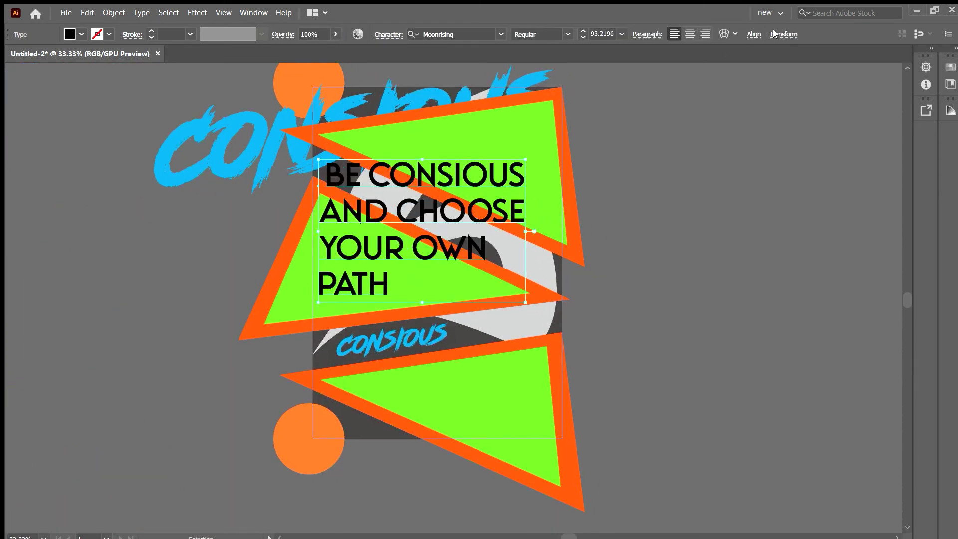
click(689, 34)
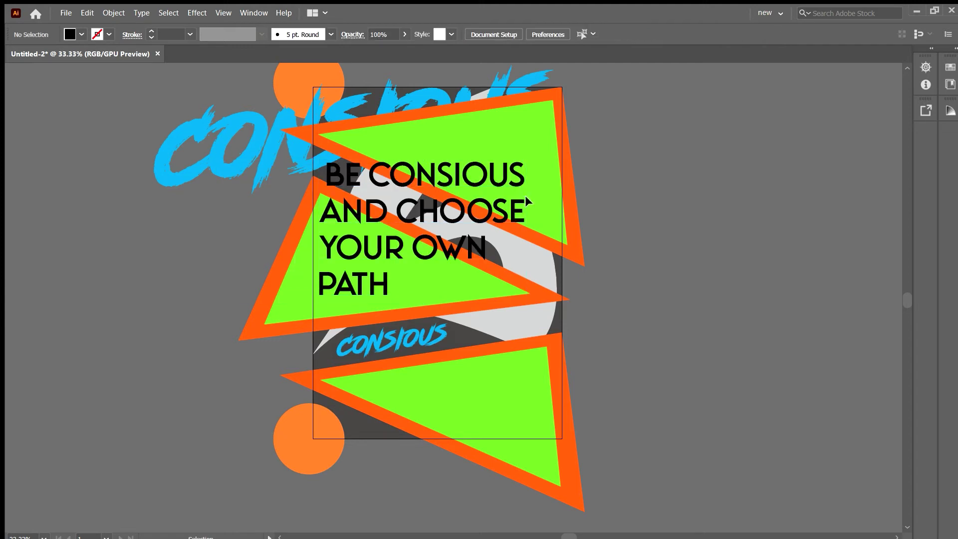
click(444, 194)
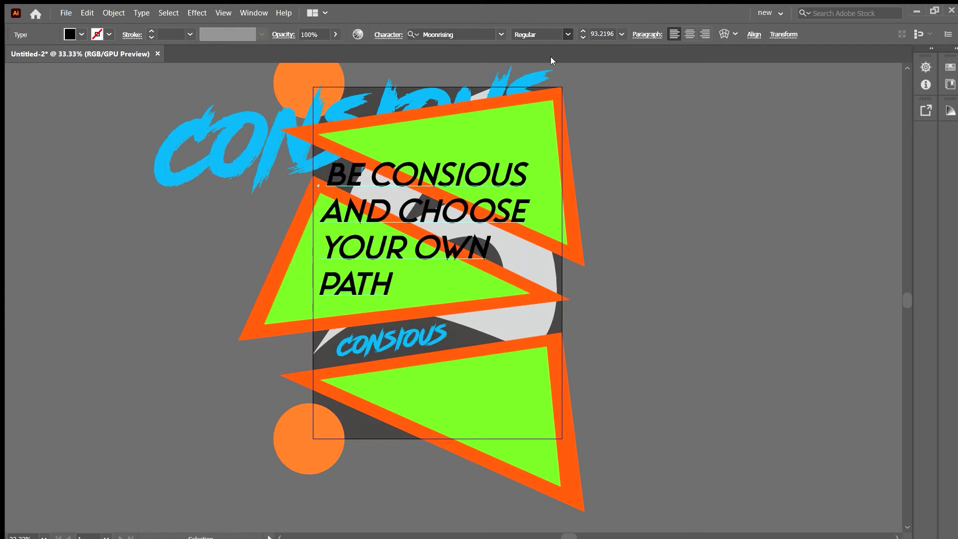
Change the headline font to Integral CF Demi Bold Oblique
click(449, 34)
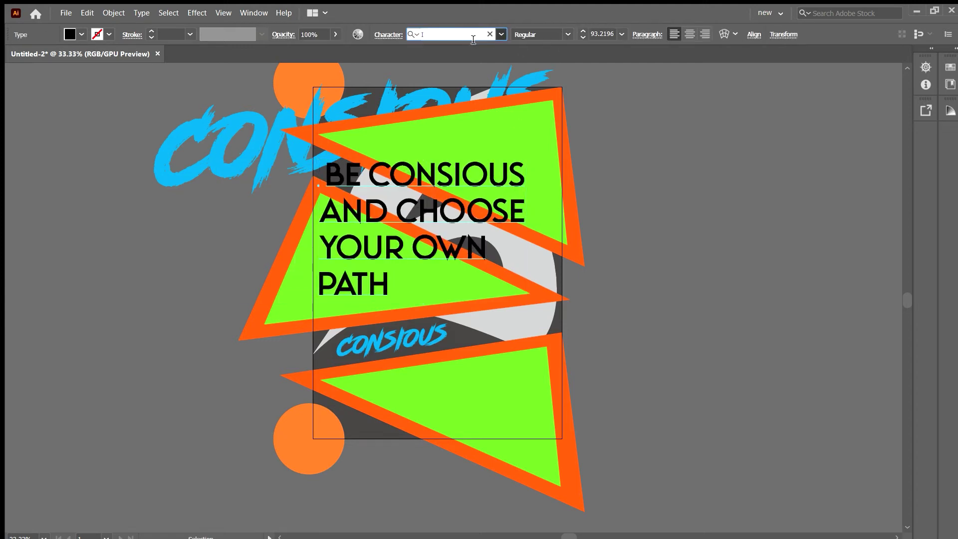
key(BackSpace)
key(Down)
key(Down)
key(Down)
key(Down)
key(Down)
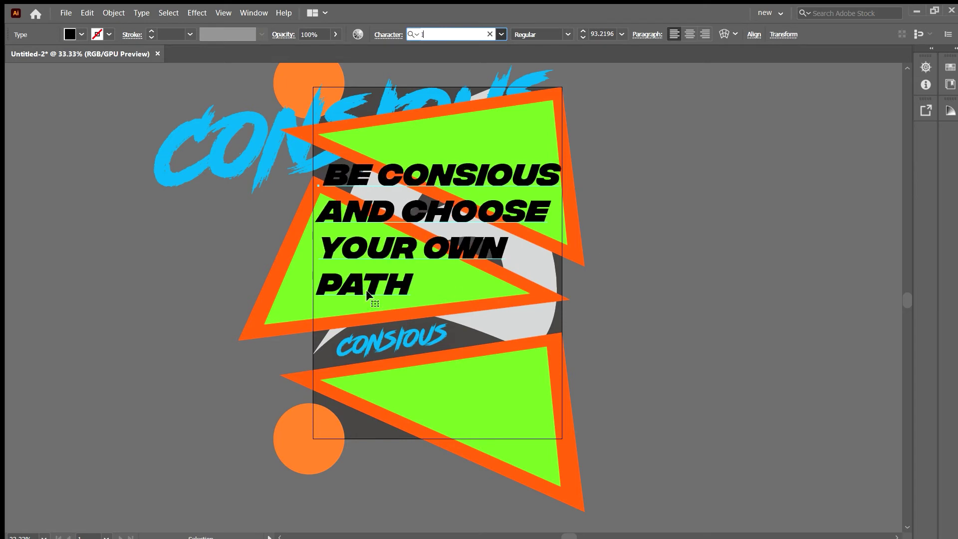
drag(301, 294, 214, 277)
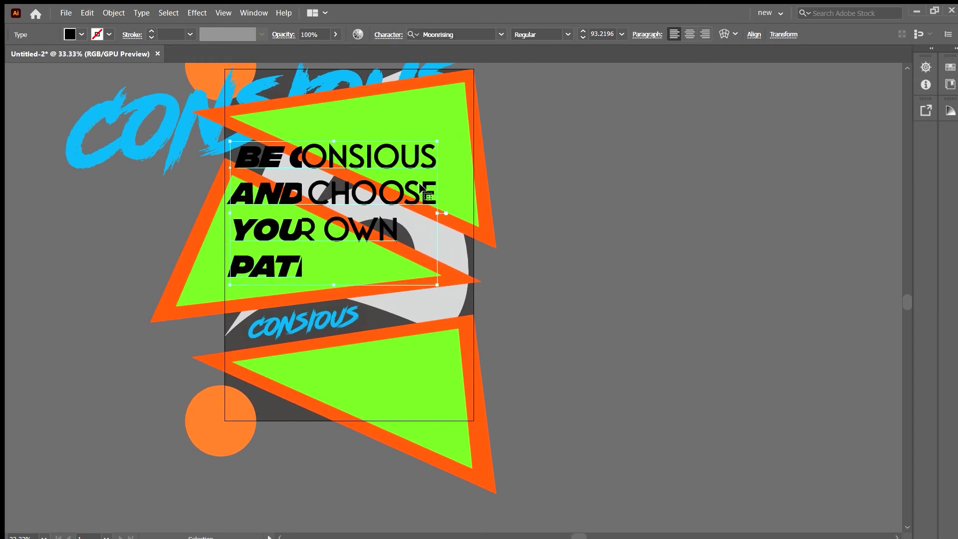
click(499, 33)
text(INTE)
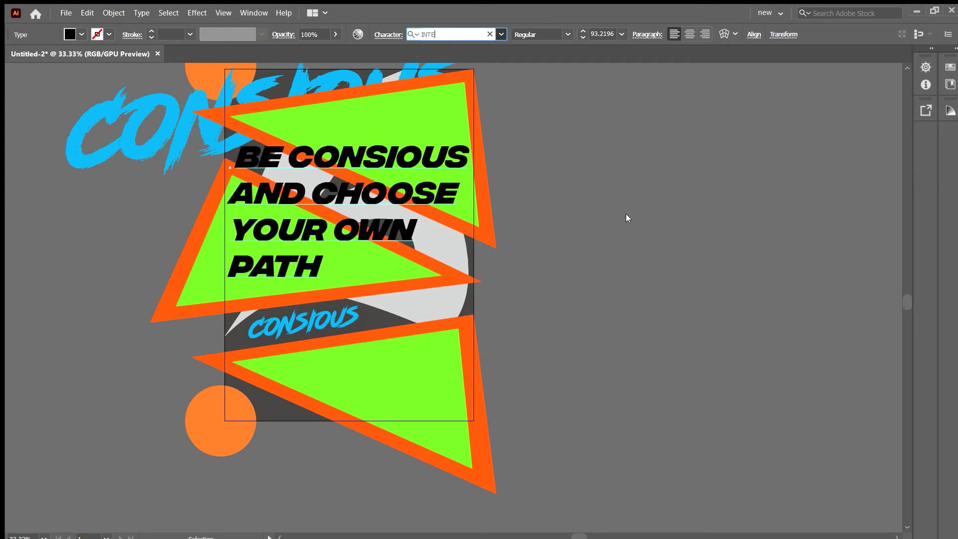
key(Return)
Shrink the headline slightly to about 84 pt and nudge it left
click(642, 201)
click(460, 288)
drag(463, 291, 452, 281)
click(584, 274)
drag(397, 199, 377, 200)
click(525, 203)
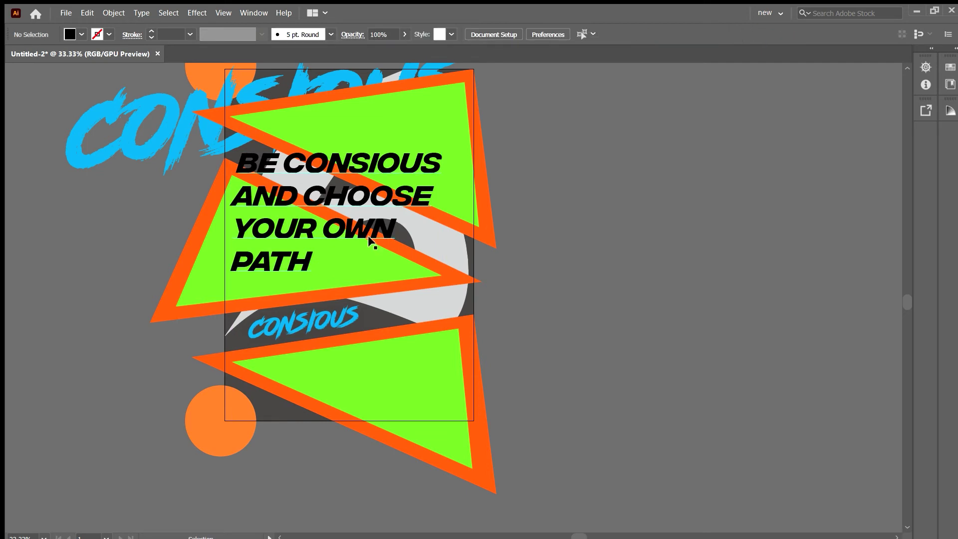
Edit the headline text and start deleting the word PATH
click(294, 259)
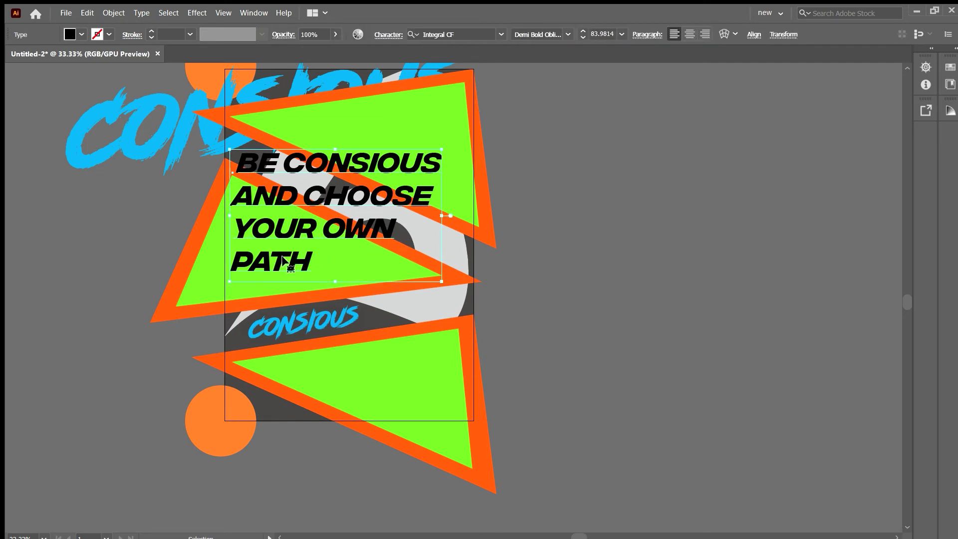
key(ctrl+shift+a)
key(t)
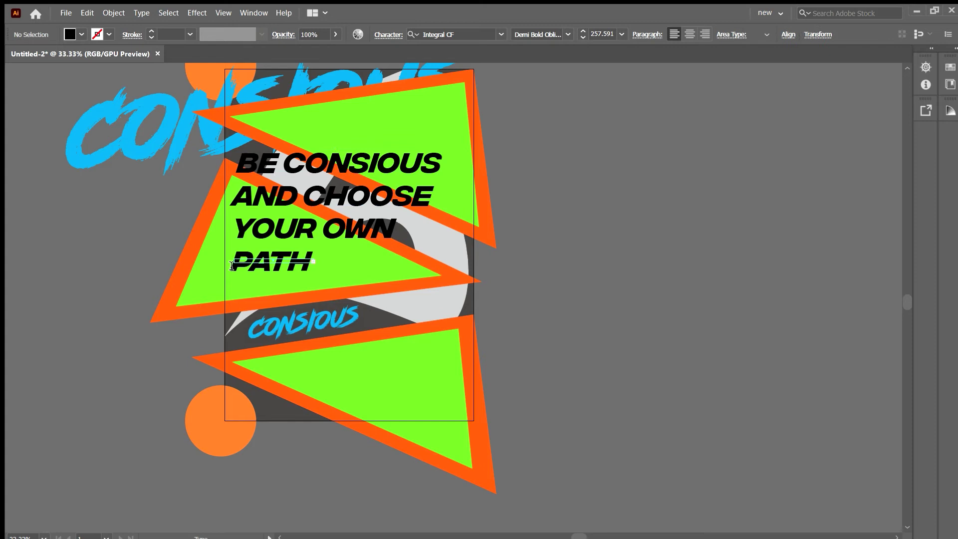
click(314, 262)
key(BackSpace)
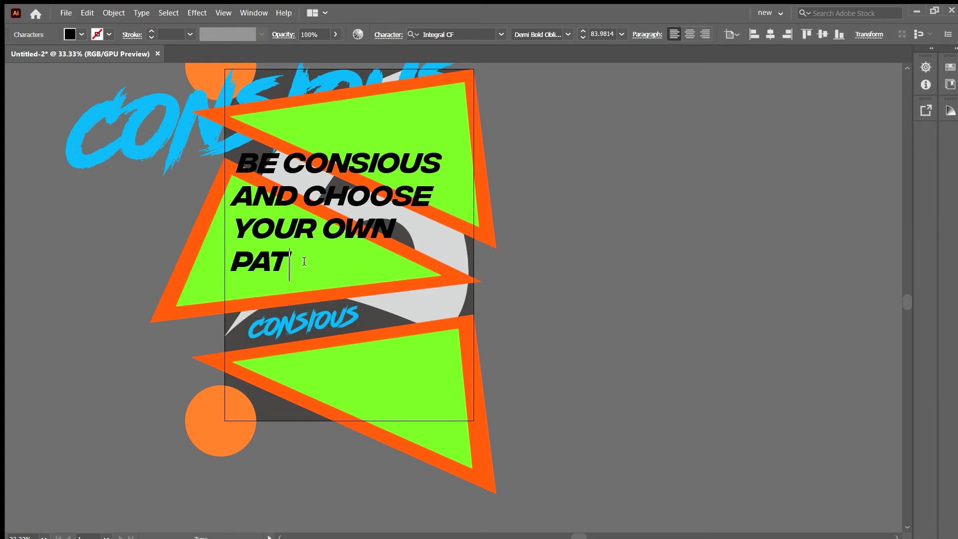
Finish the headline at YOUR OWN..., then copy it below and retype the copy as PATH
key(BackSpace)
key(BackSpace)
key(BackSpace)
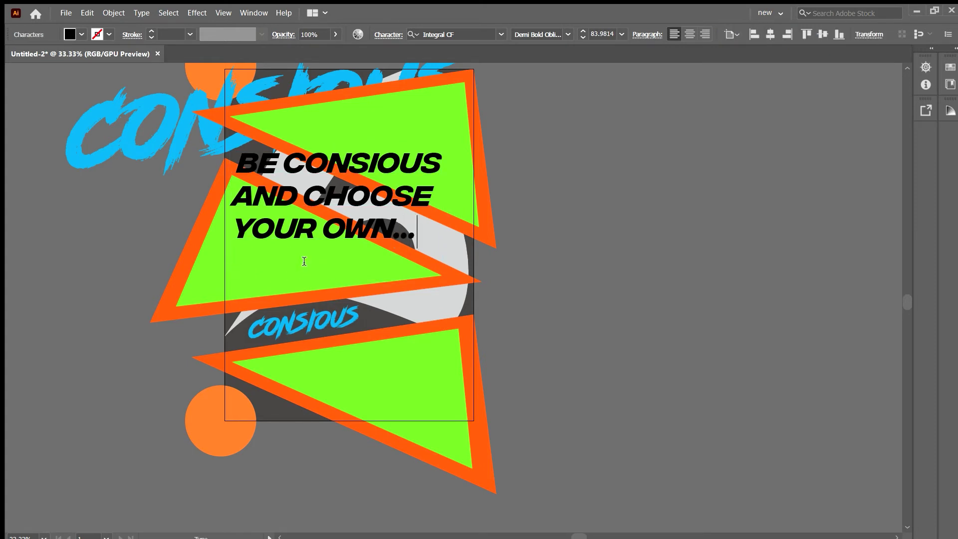
key(Escape)
drag(364, 194, 399, 371)
double_click(447, 374)
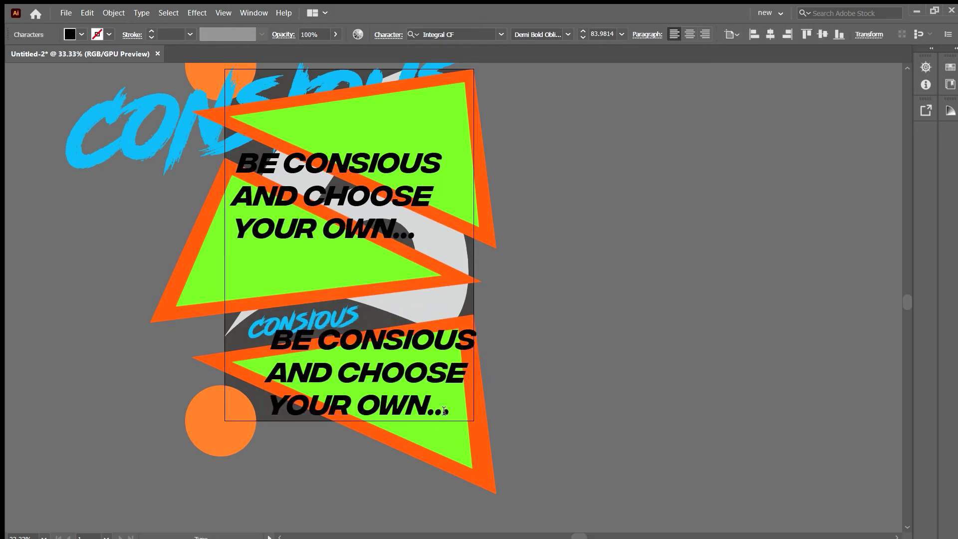
key(BackSpace)
key(BackSpace)
key(BackSpace)
key(BackSpace)
key(BackSpace)
key(BackSpace)
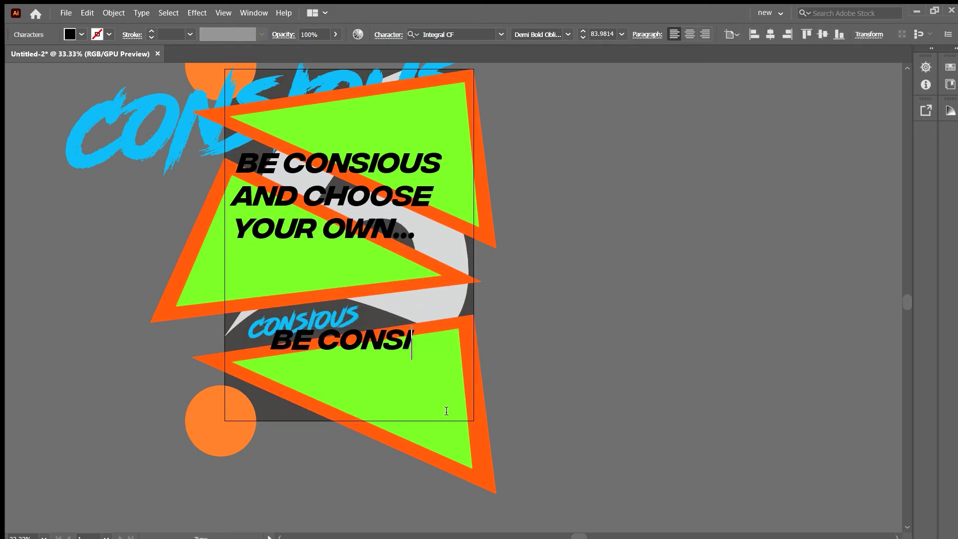
key(BackSpace)
key(BackSpace)
key(BackSpace)
key(BackSpace)
key(BackSpace)
text(PATH)
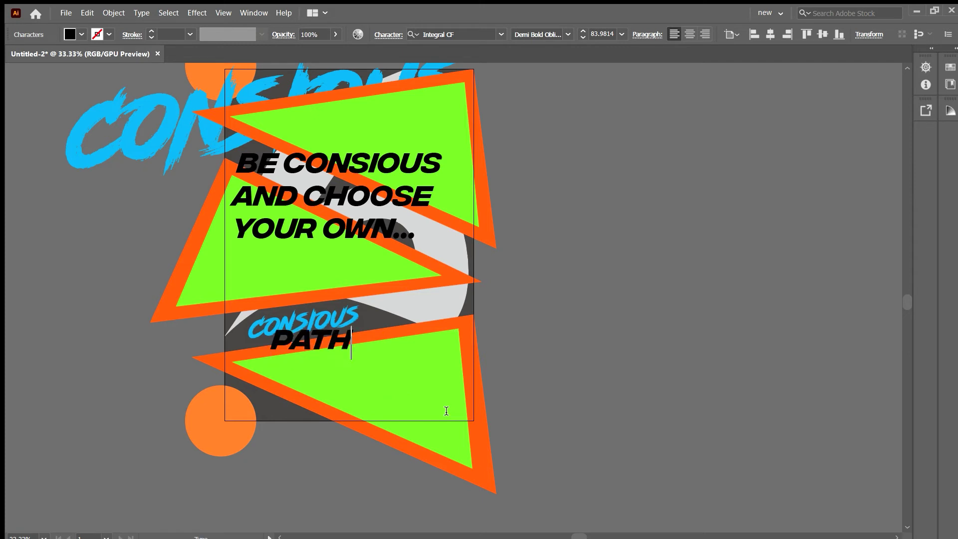
key(Escape)
Move PATH into the lower green triangle and enlarge it to about 115 pt
key(v)
drag(305, 343, 381, 384)
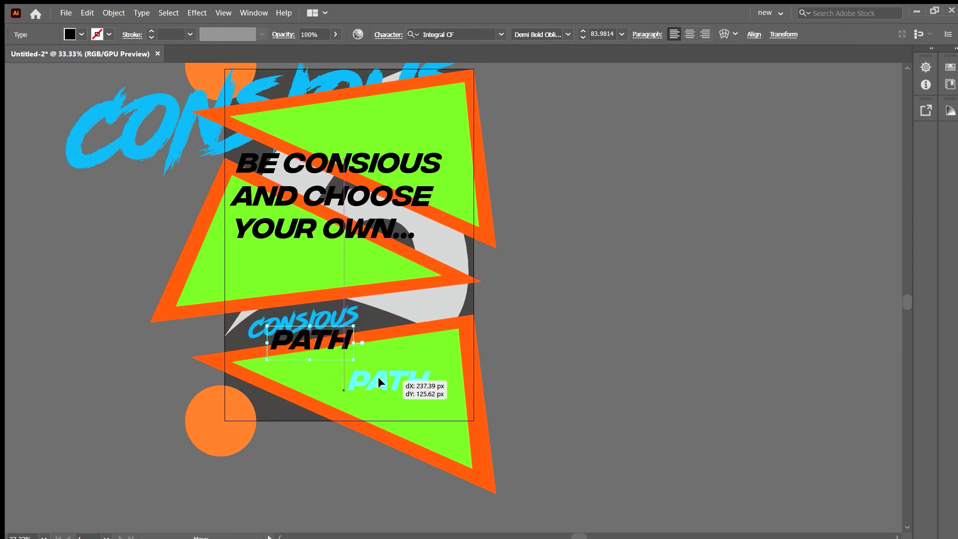
drag(432, 402, 447, 413)
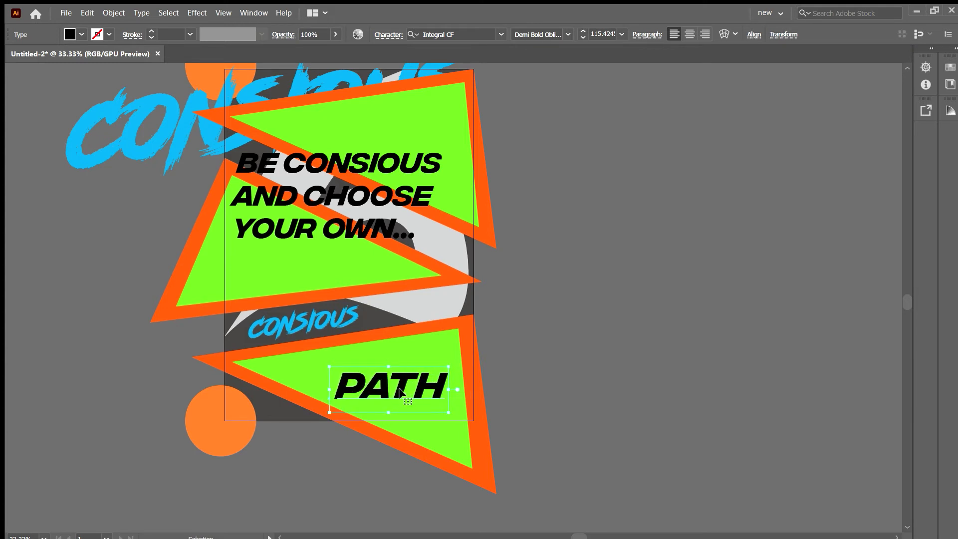
drag(395, 391, 401, 393)
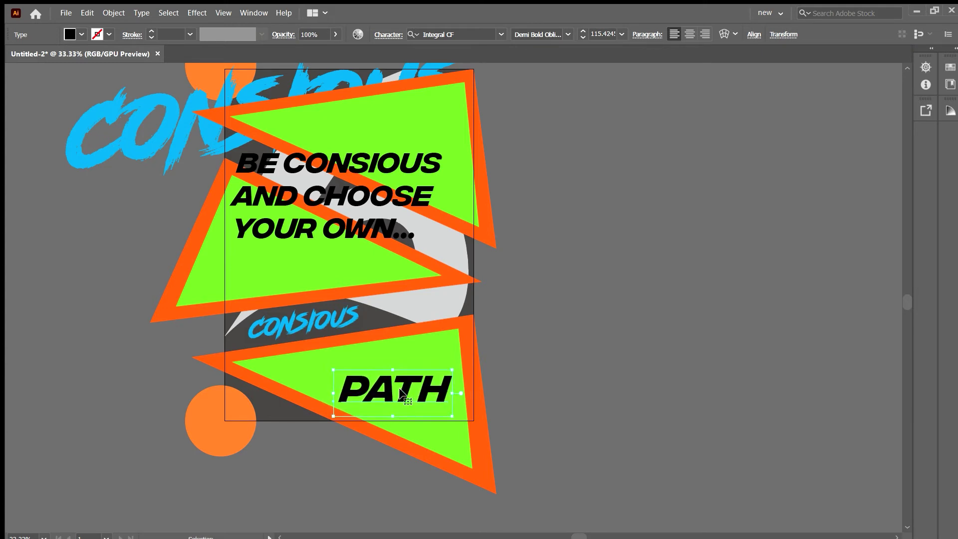
Colour PATH and the headline with the swoosh's light grey
key(i)
click(441, 256)
key(v)
click(259, 194)
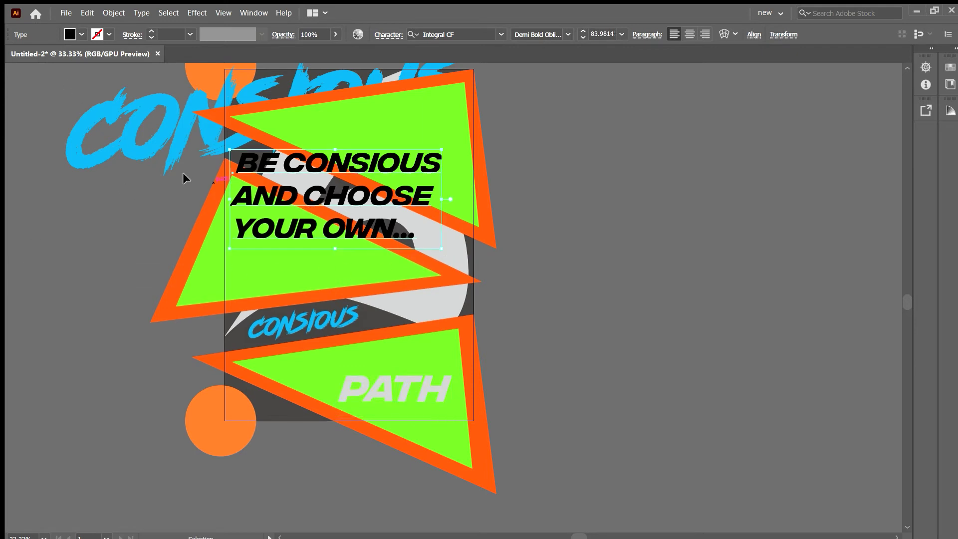
key(i)
click(406, 391)
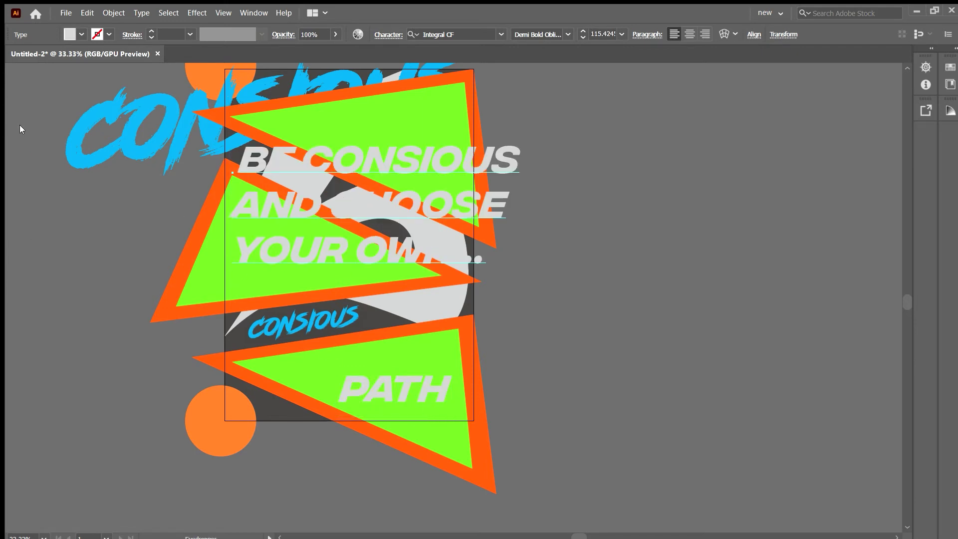
key(ctrl+z)
click(442, 260)
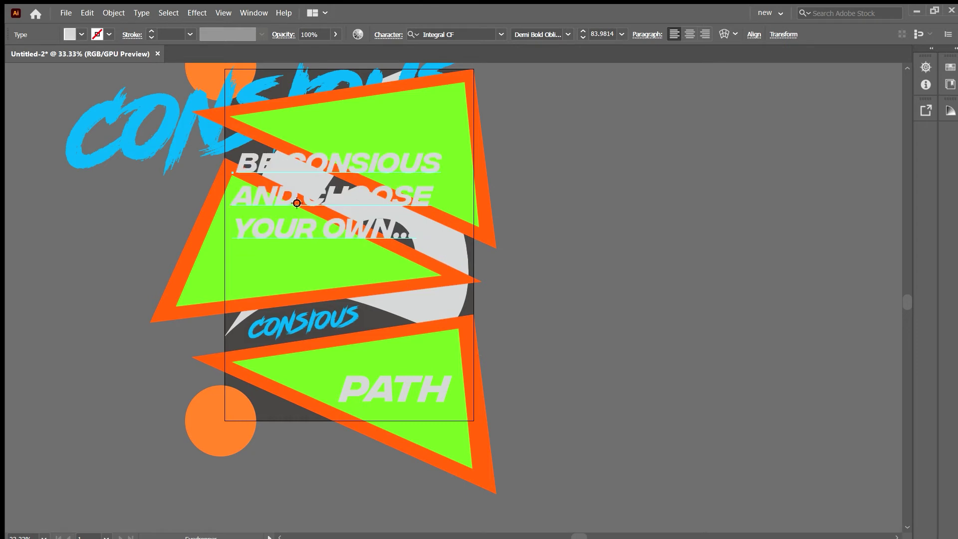
key(v)
click(42, 133)
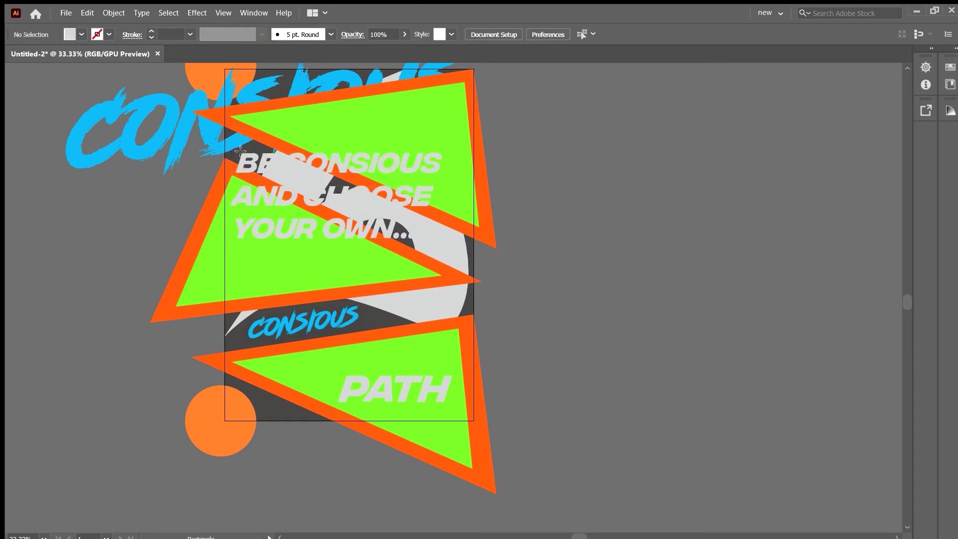
Draw a rectangle over the BE CONSIOUS headline line
mouse_move(236, 154)
mouse_down()
mouse_move(276, 174)
mouse_move(453, 181)
mouse_up()
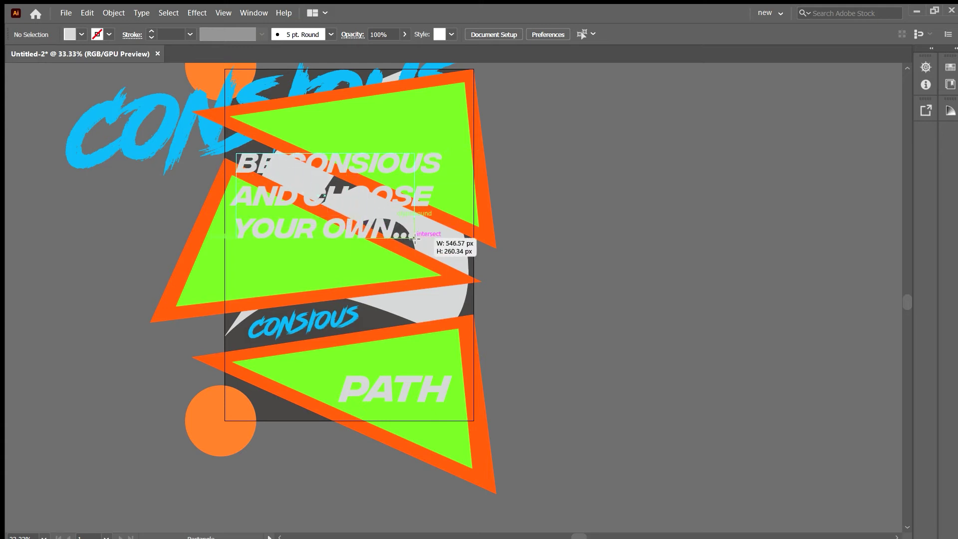
drag(453, 181, 448, 178)
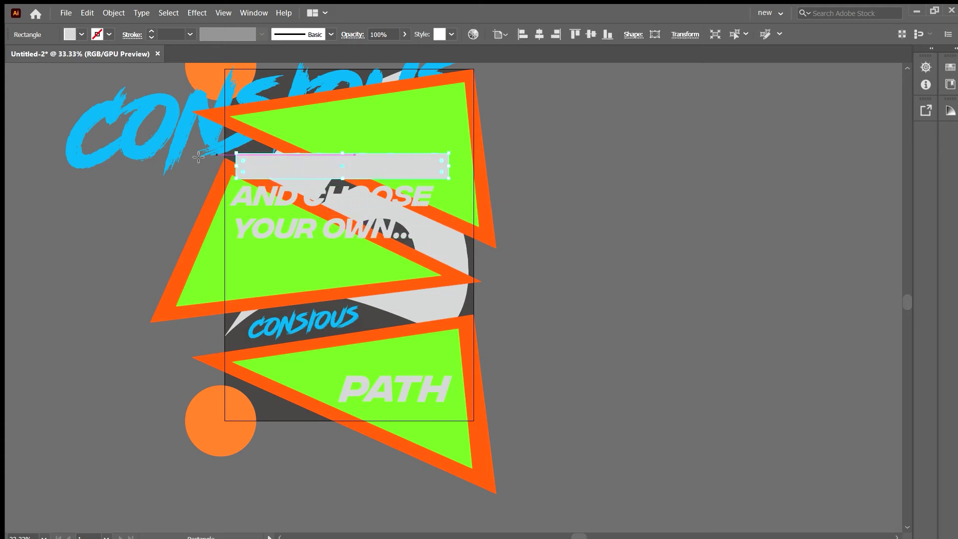
drag(347, 164, 343, 162)
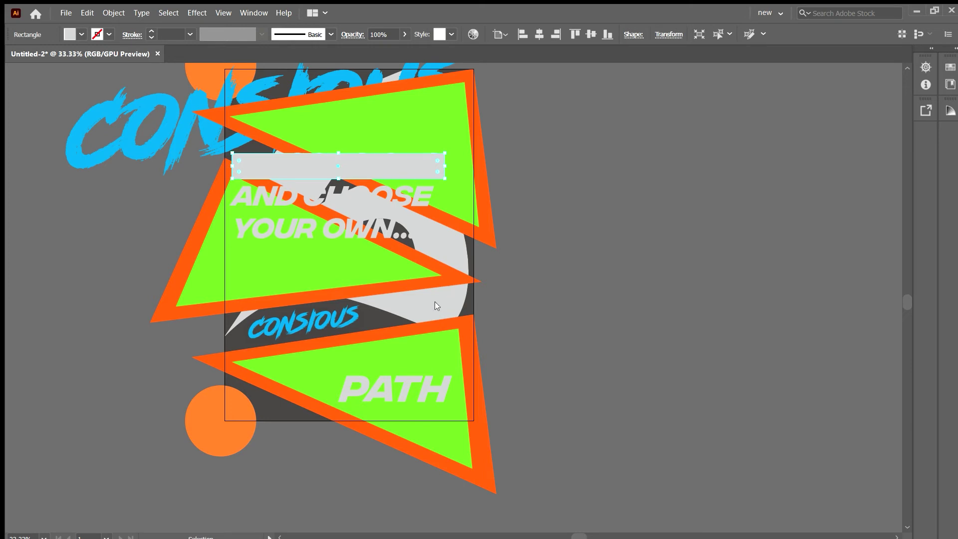
click(551, 340)
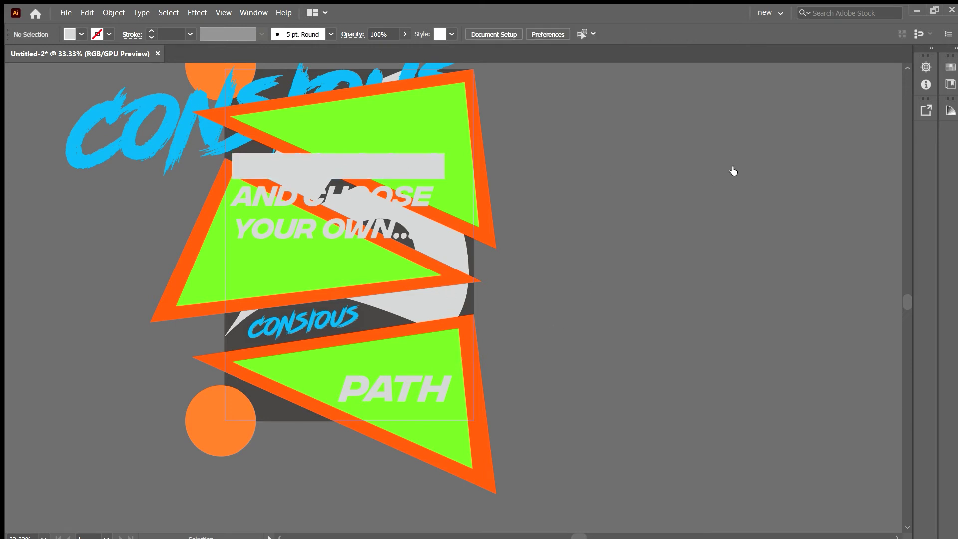
Give the bar behind BE CONSIOUS a dark fill
click(434, 173)
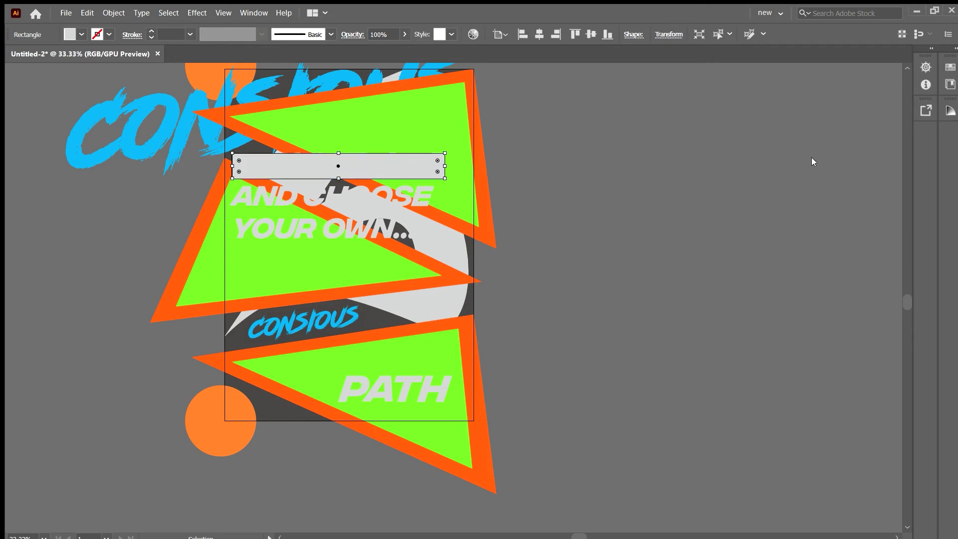
click(654, 175)
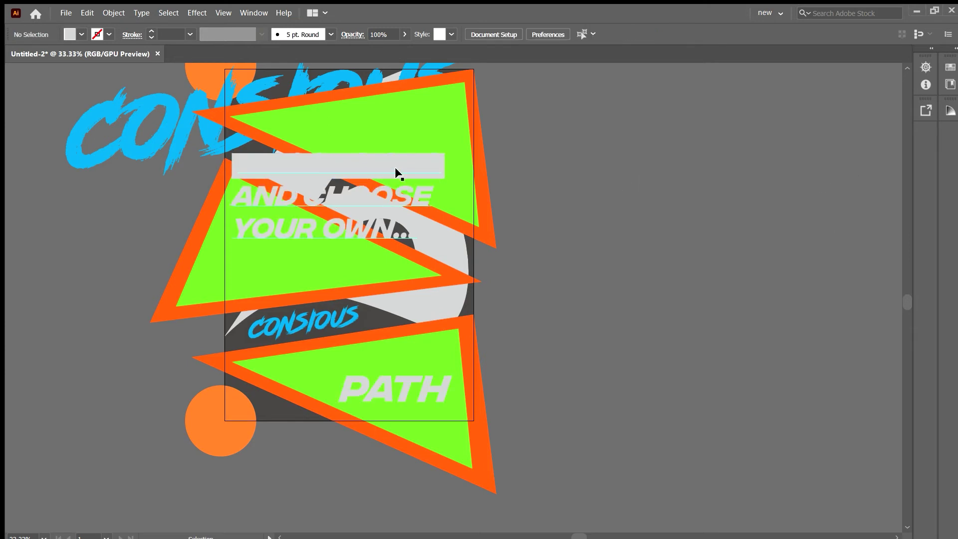
click(438, 170)
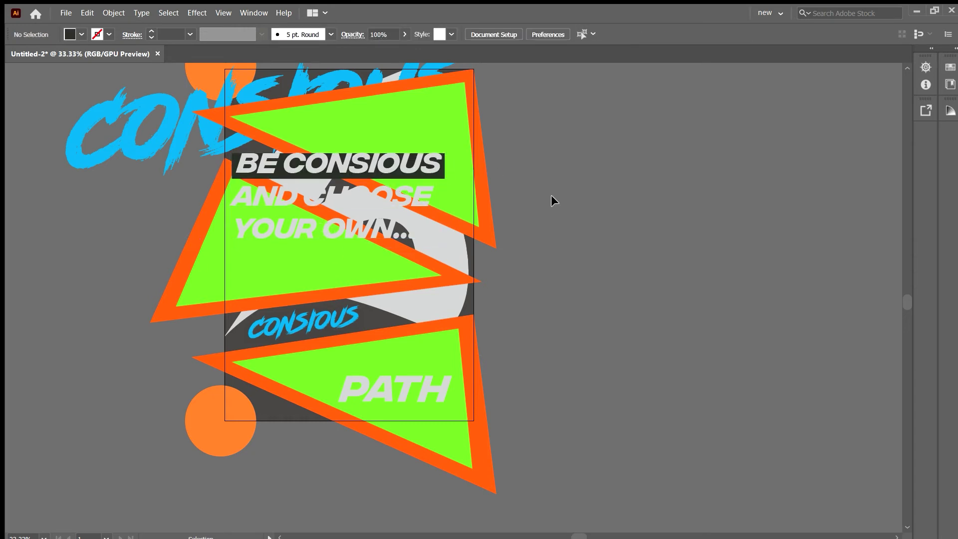
click(409, 163)
click(473, 185)
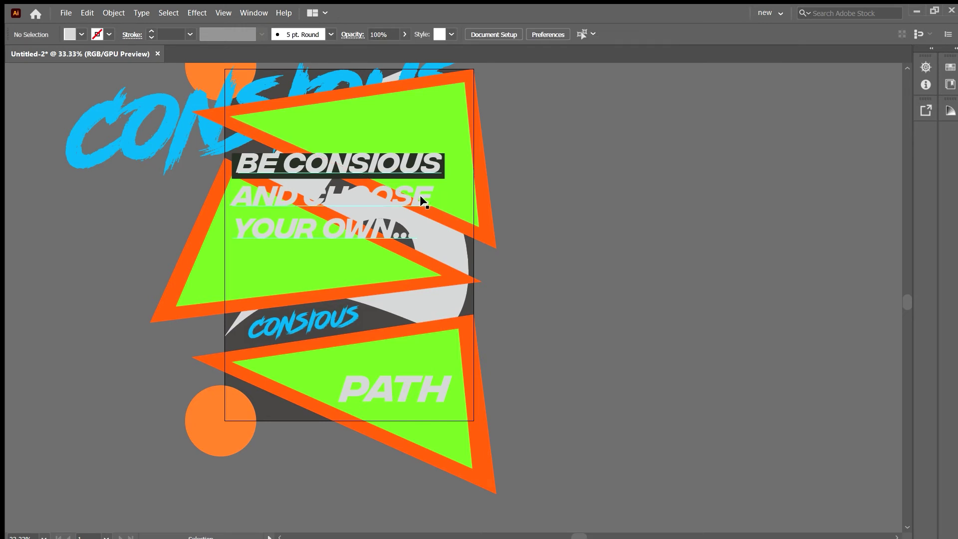
click(439, 174)
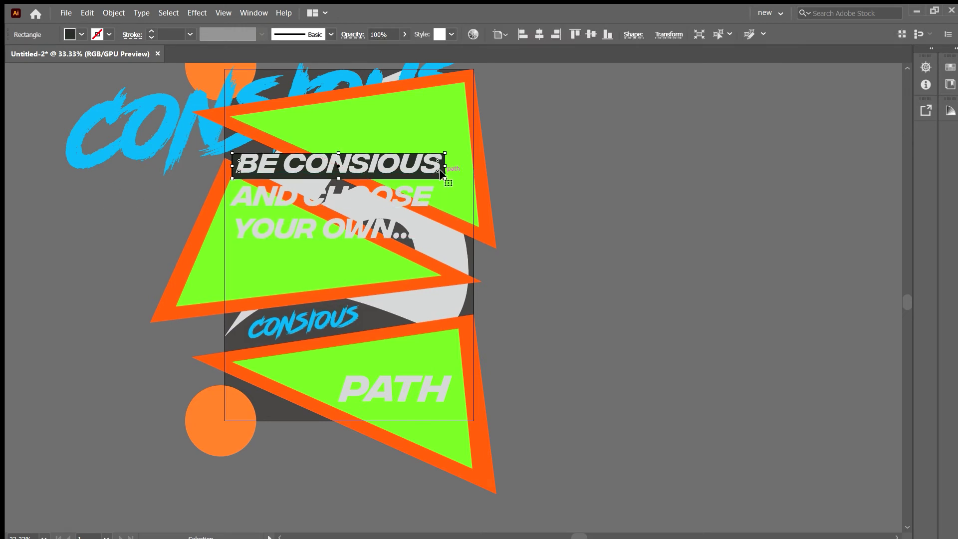
Duplicate the dark bar behind the AND CHOOSE and YOUR OWN... lines
drag(413, 166, 413, 229)
click(579, 214)
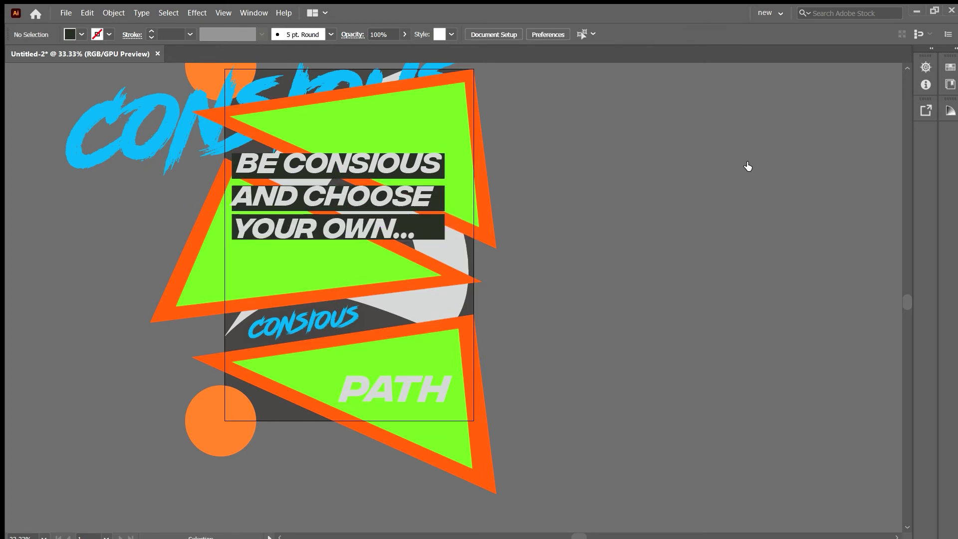
drag(509, 144, 359, 242)
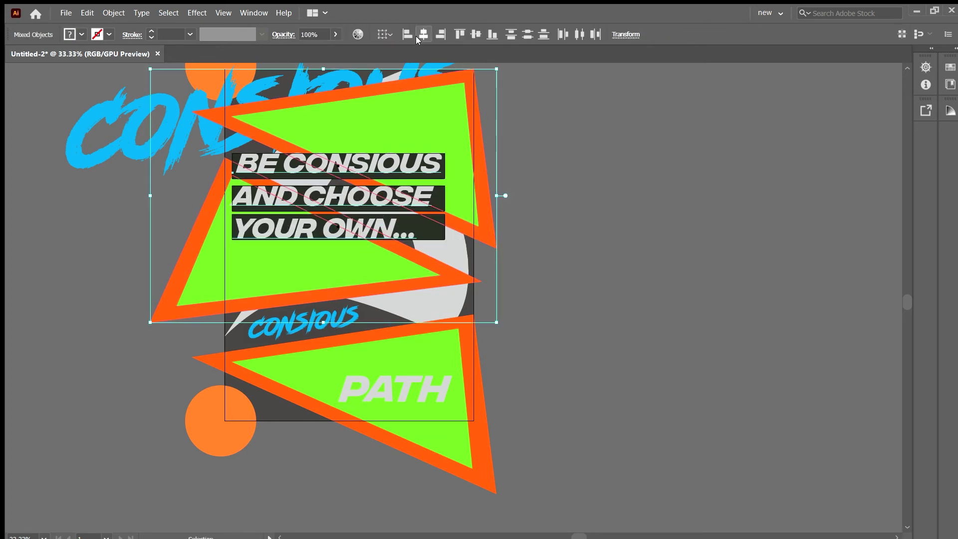
Left-align the headline lines and their dark bars after trying other alignments
click(415, 35)
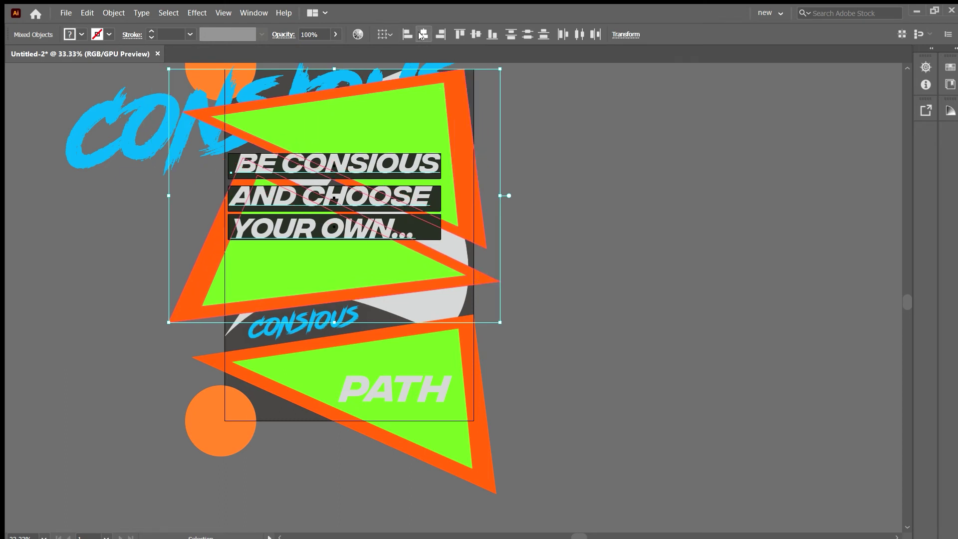
click(531, 186)
key(ctrl+z)
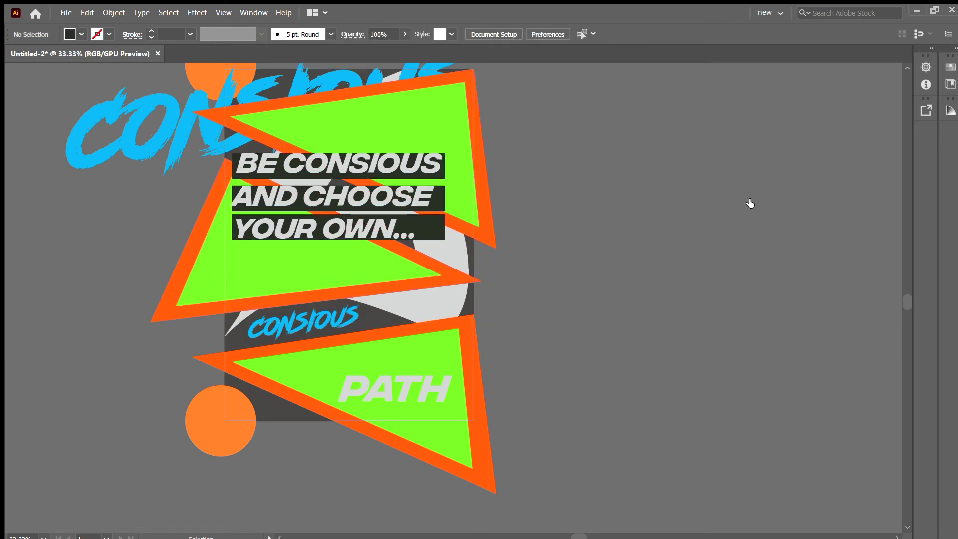
click(438, 197)
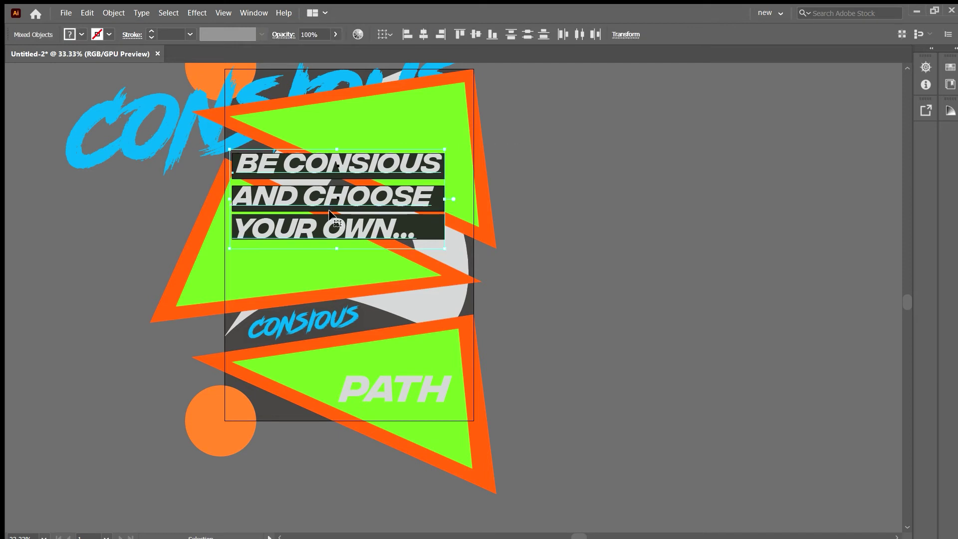
click(413, 32)
click(498, 160)
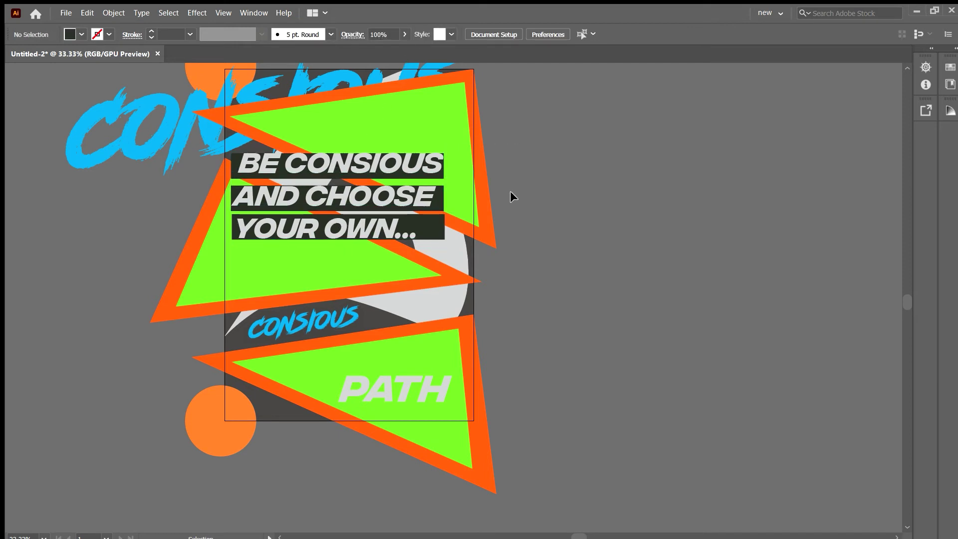
key(ctrl+z)
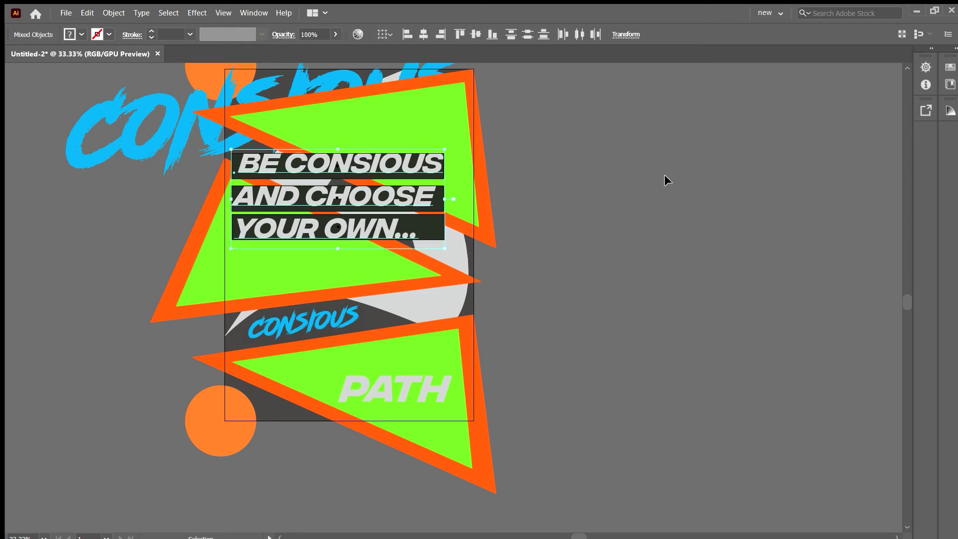
click(406, 34)
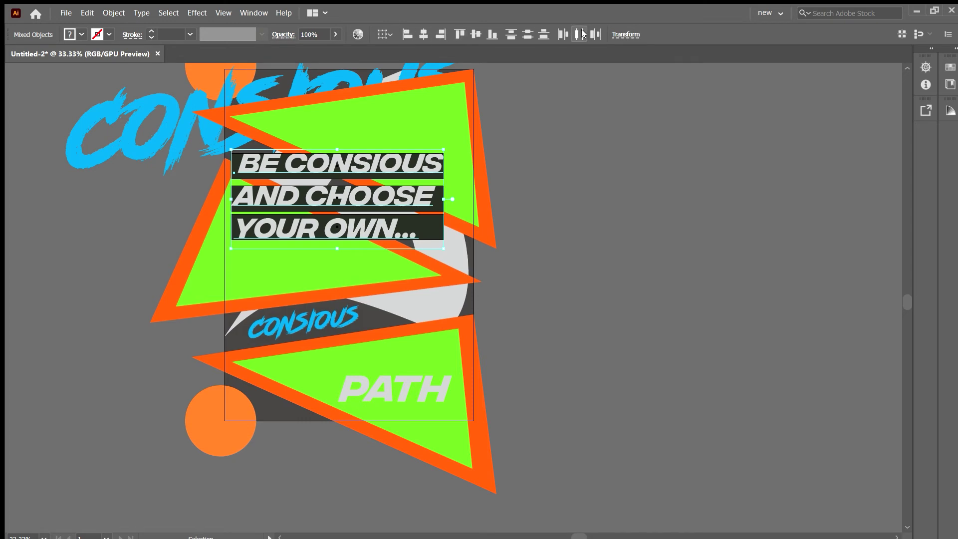
click(513, 164)
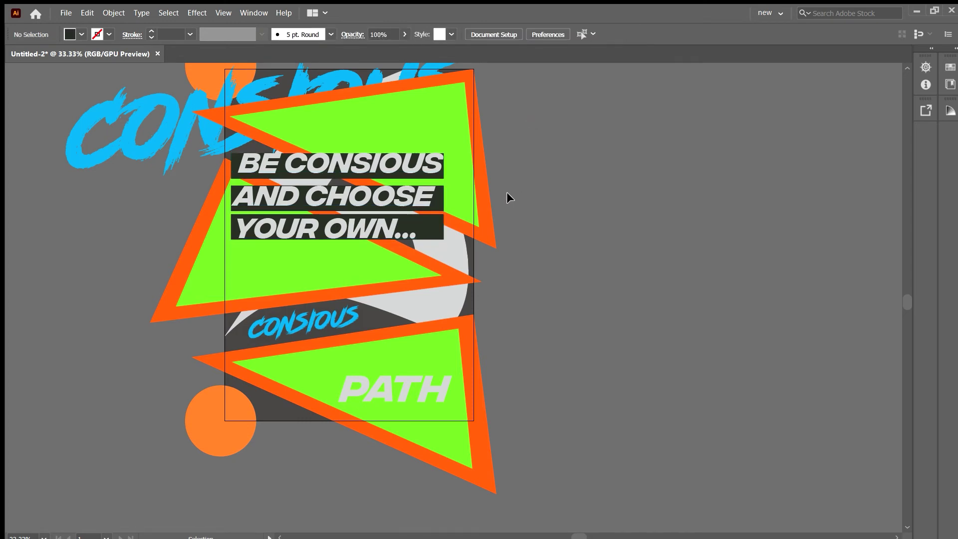
Raise the top edge of the BE CONSIOUS bar and widen it to cover its text
scroll(508, 193, up, 2)
scroll(376, 207, left, 4)
scroll(377, 207, up, 2)
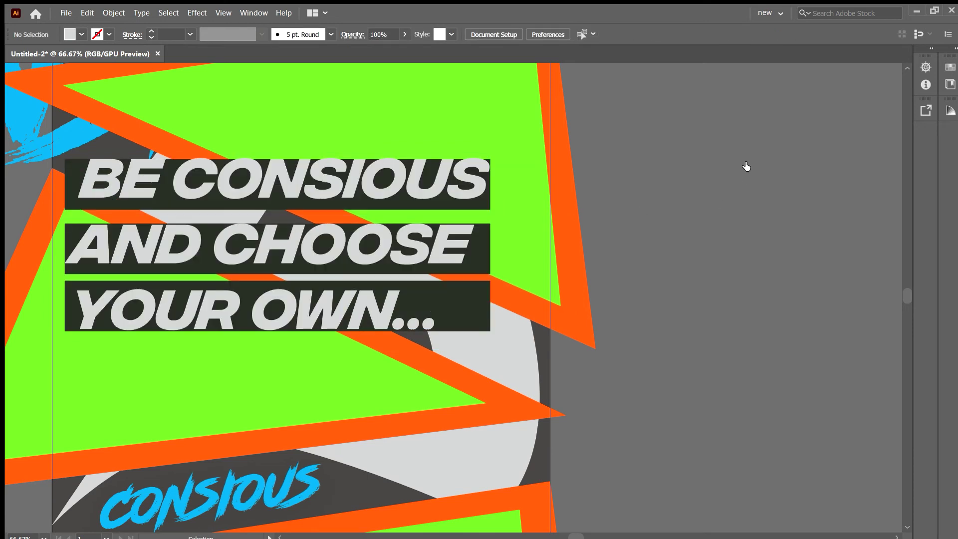
click(459, 205)
drag(277, 159, 277, 153)
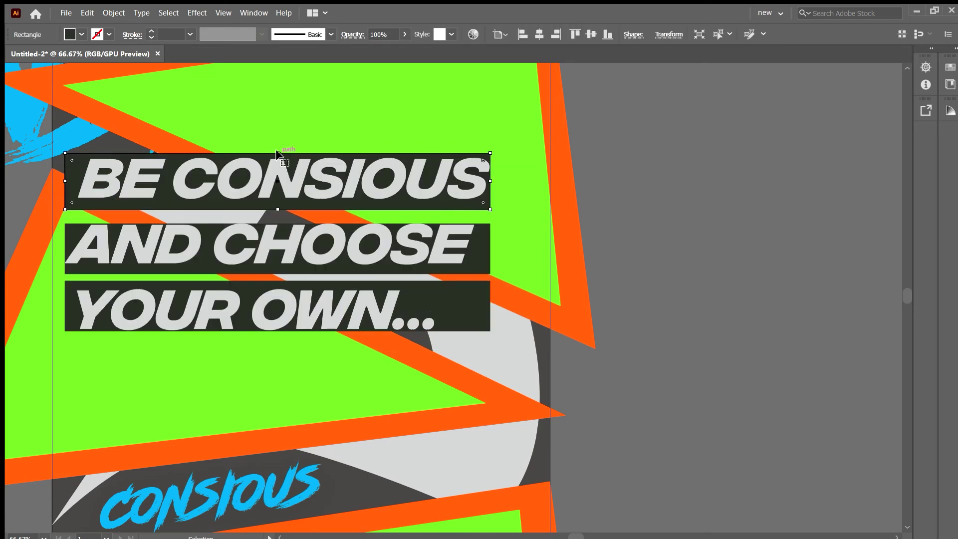
drag(490, 180, 493, 181)
key(ctrl+shift+a)
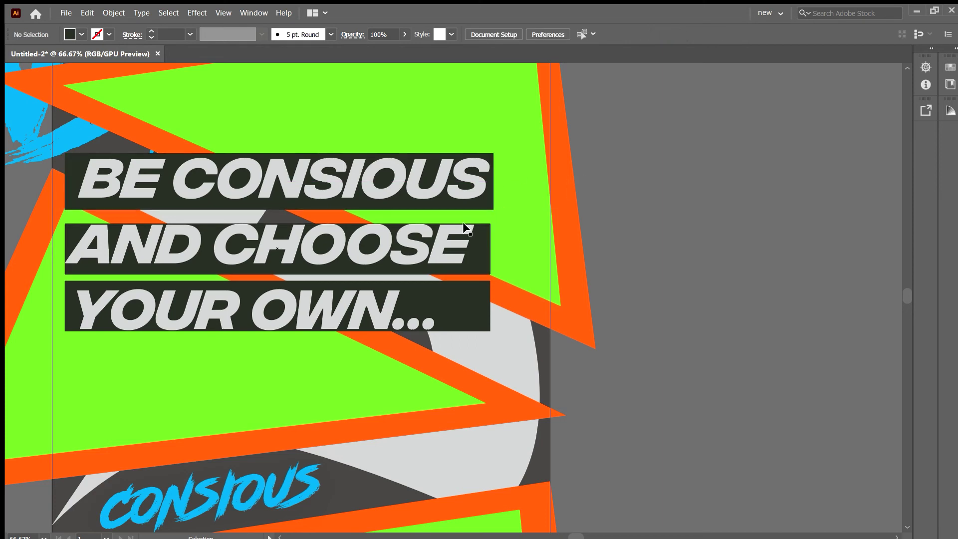
scroll(464, 227, down, 1)
scroll(428, 231, left, 1)
scroll(428, 232, up, 1)
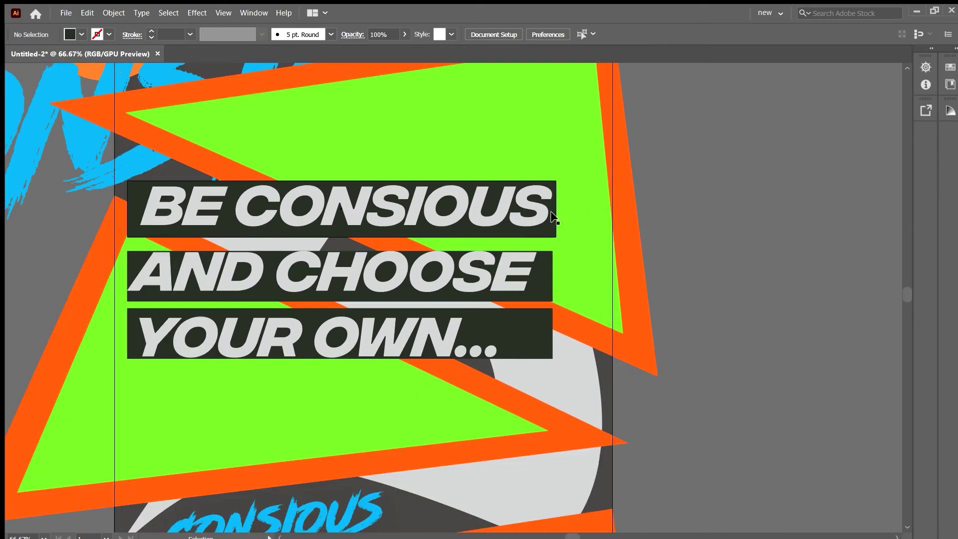
click(556, 214)
drag(558, 210, 559, 210)
Narrow the YOUR OWN... bar to fit its text and extend its bottom edge
click(535, 273)
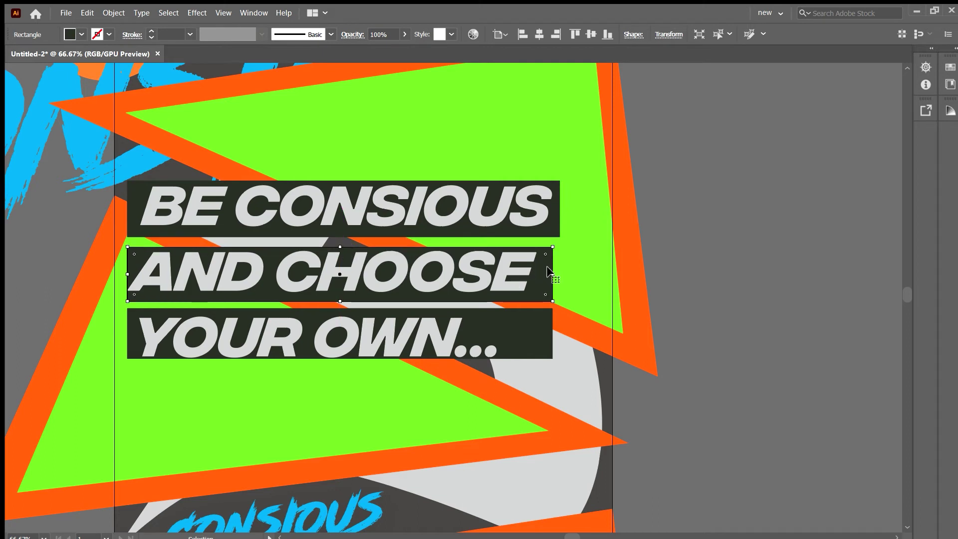
click(550, 333)
drag(553, 333, 509, 333)
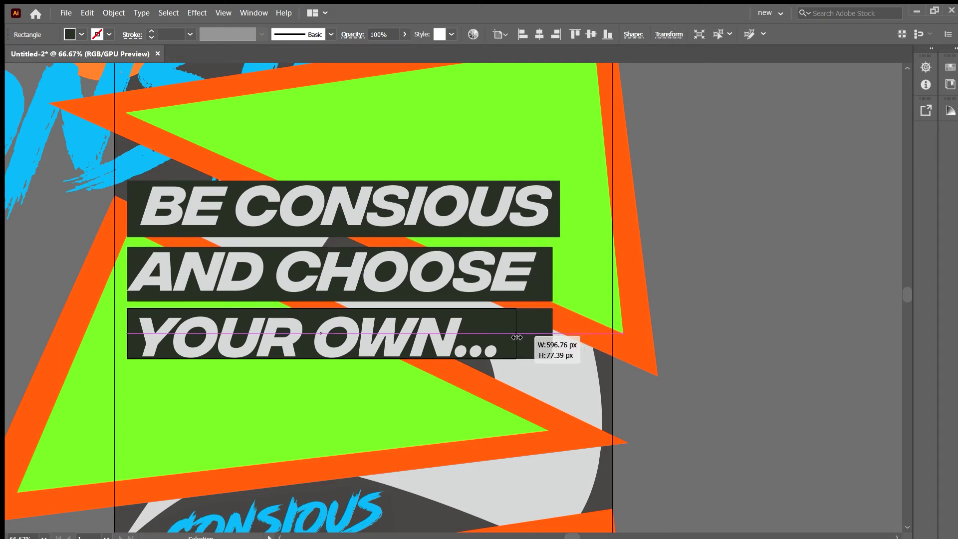
drag(319, 358, 319, 363)
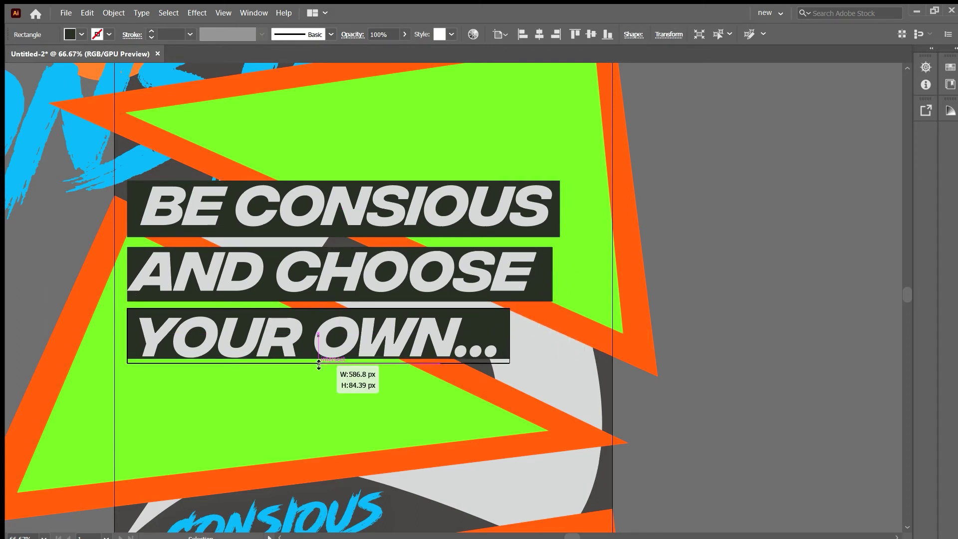
click(669, 358)
Fine-tune the bottom and left edges of the BE CONSIOUS and AND CHOOSE bars
click(289, 234)
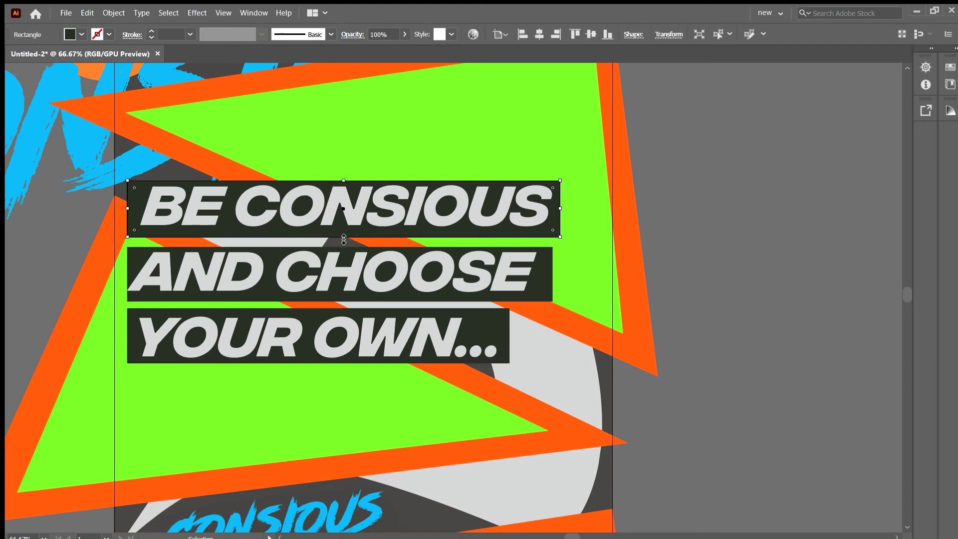
drag(344, 236, 345, 233)
click(681, 262)
click(344, 300)
drag(343, 302, 344, 300)
click(737, 320)
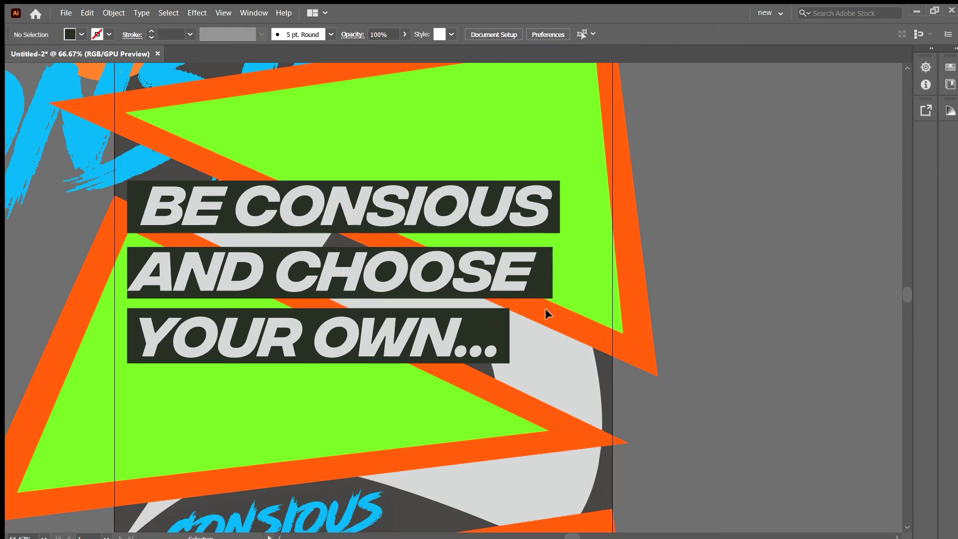
click(129, 269)
drag(129, 270, 123, 270)
click(128, 206)
drag(128, 207, 131, 206)
click(102, 214)
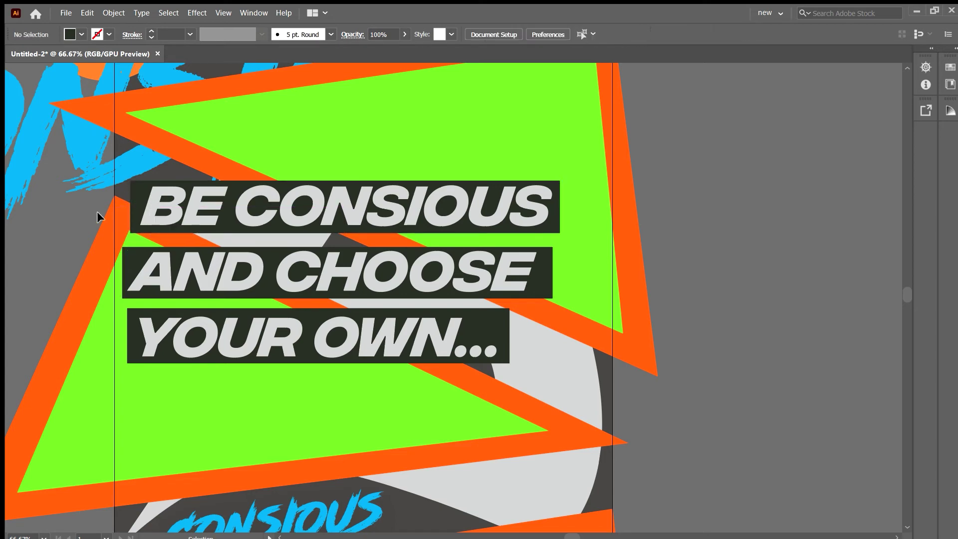
Left-align the three headline blocks
scroll(278, 329, down, 1)
scroll(278, 329, down, 1)
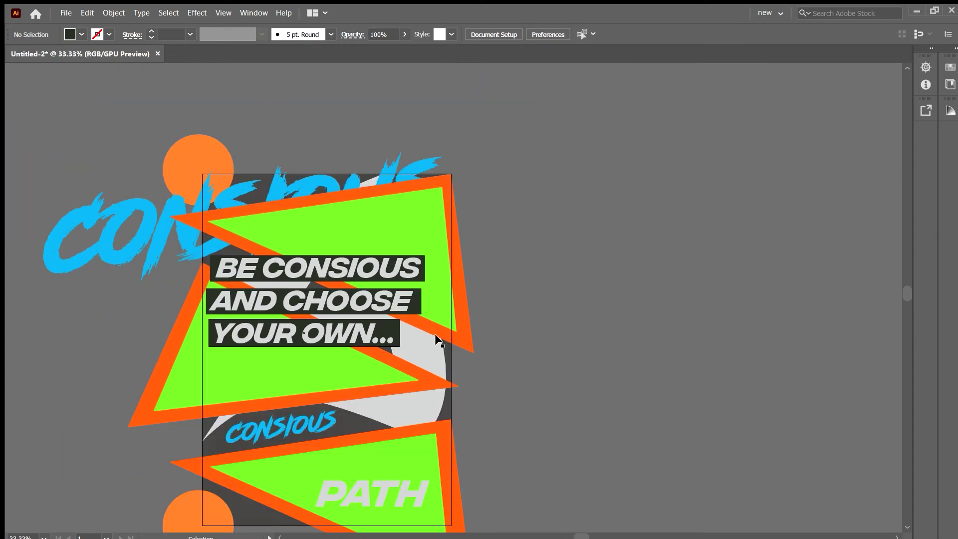
scroll(441, 319, down, 1)
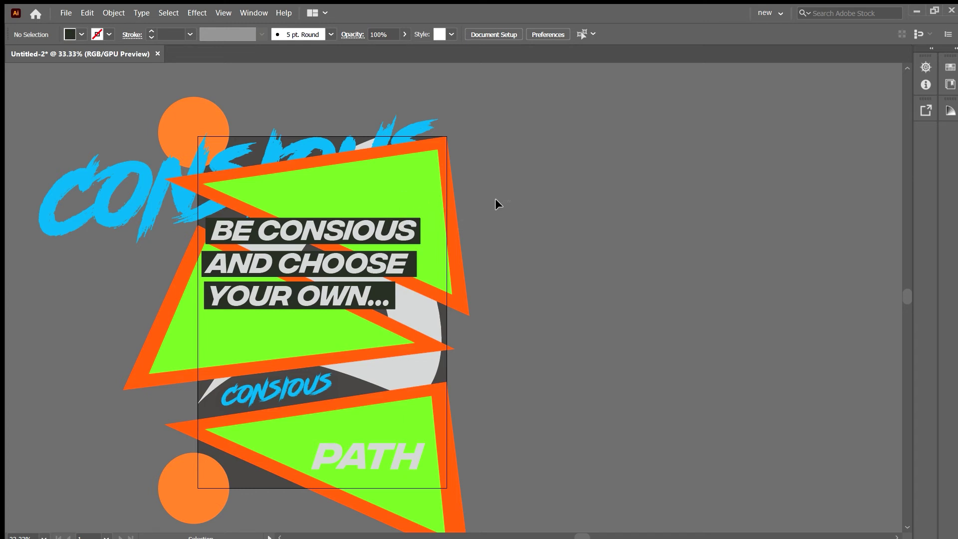
click(307, 301)
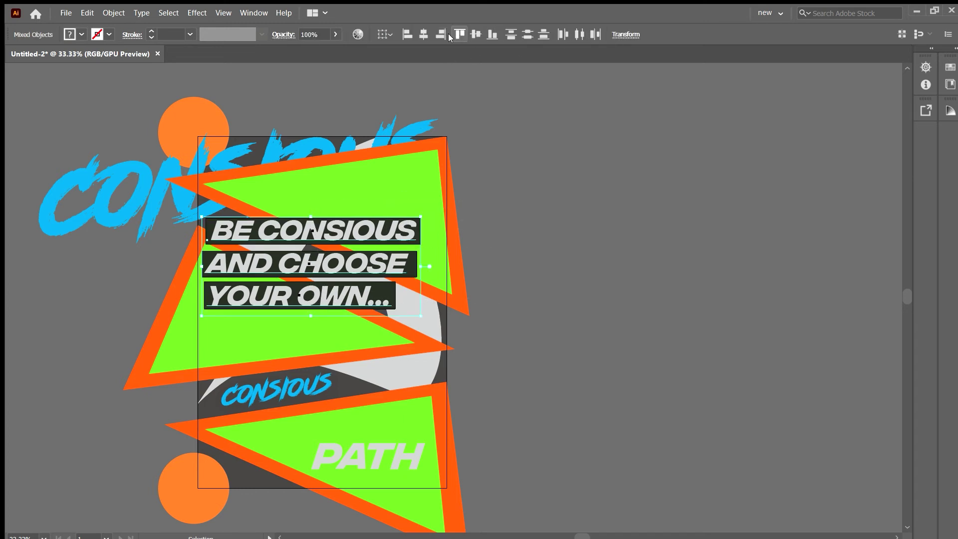
click(407, 34)
click(503, 164)
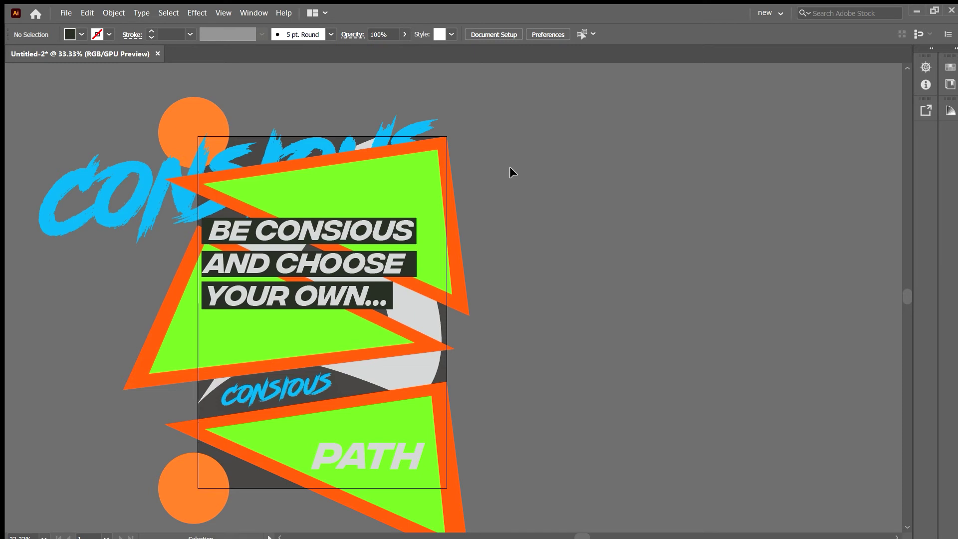
Scale the headline group down slightly from a corner handle
click(408, 238)
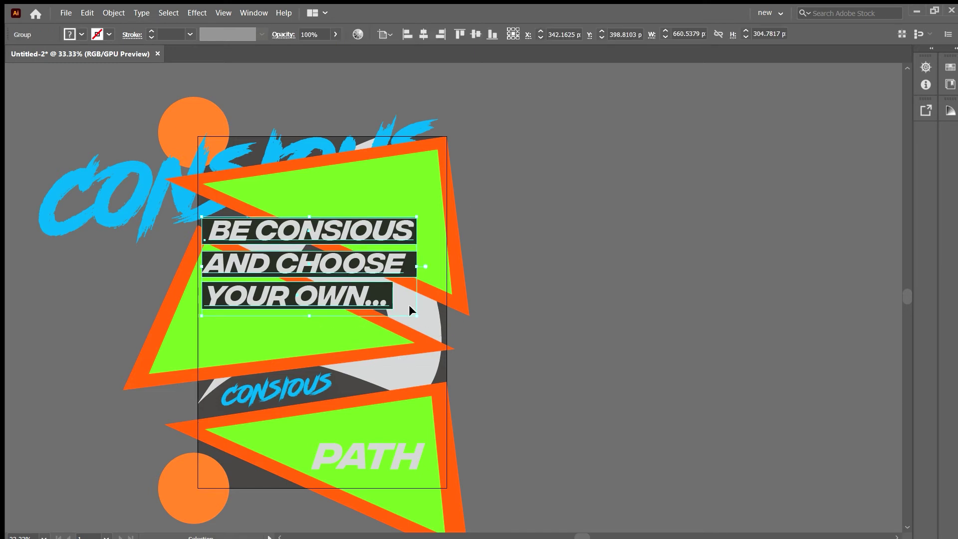
drag(420, 319, 411, 306)
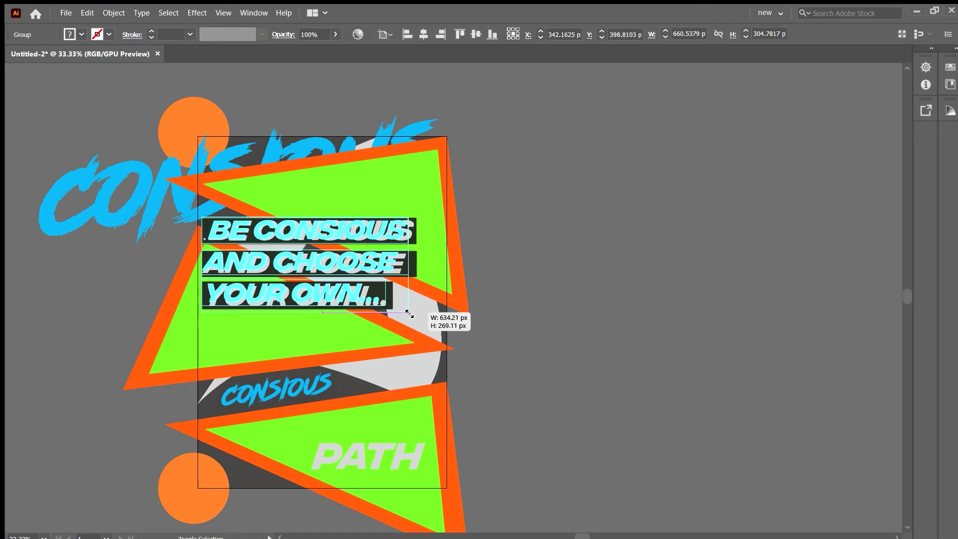
click(564, 276)
click(408, 235)
click(488, 278)
click(412, 223)
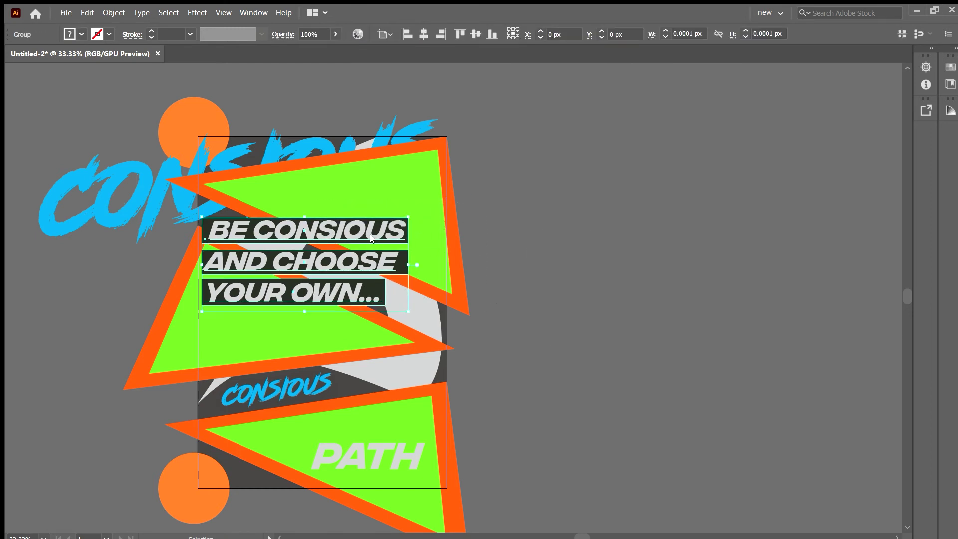
click(746, 167)
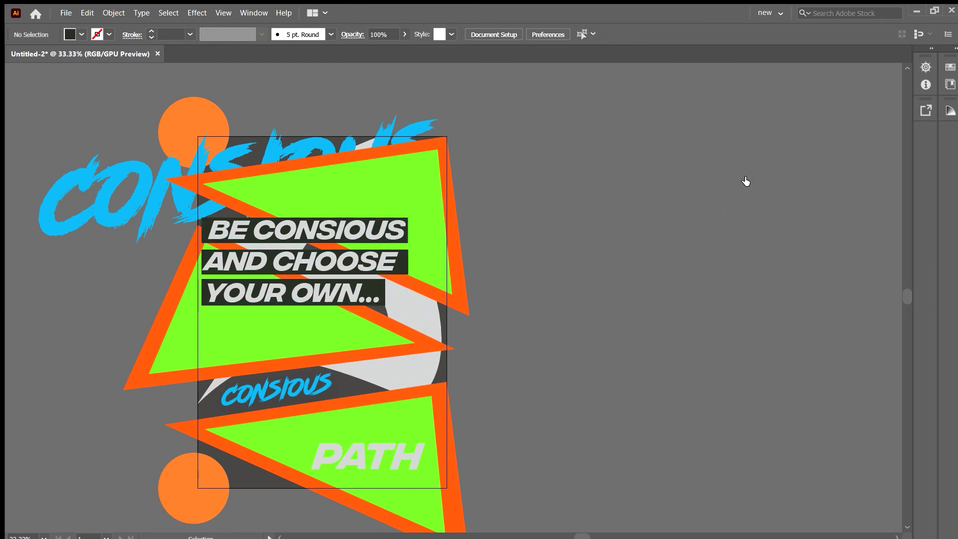
Apply a drop shadow to the three dark text-background boxes
click(399, 235)
shift+click(402, 264)
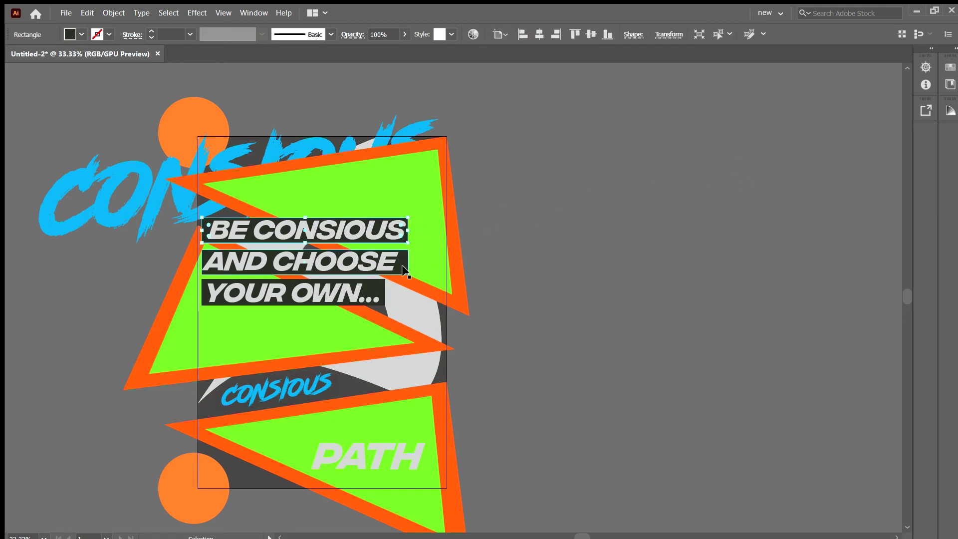
shift+click(381, 295)
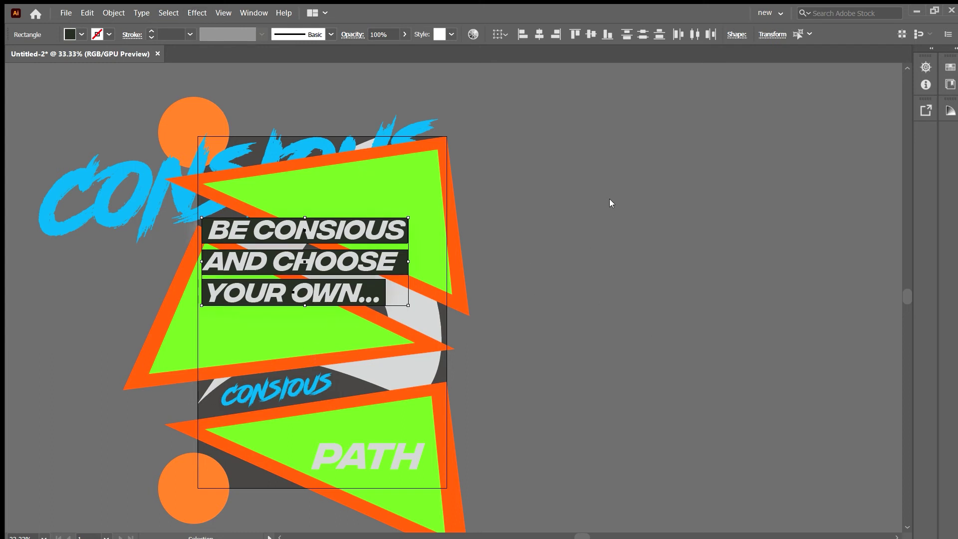
key(shift+ctrl+e)
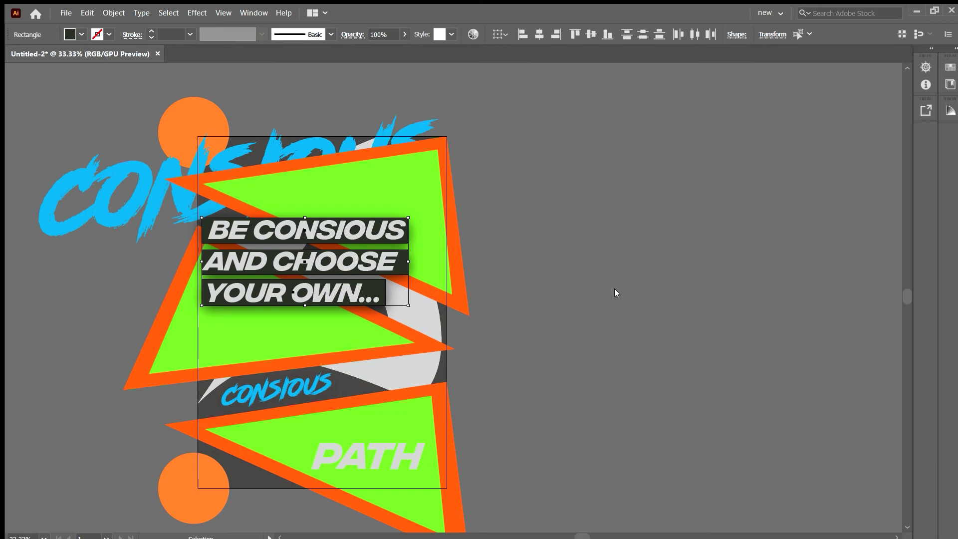
Move the headline text off its dark backing boxes to expose them
click(591, 315)
scroll(548, 299, down, 4)
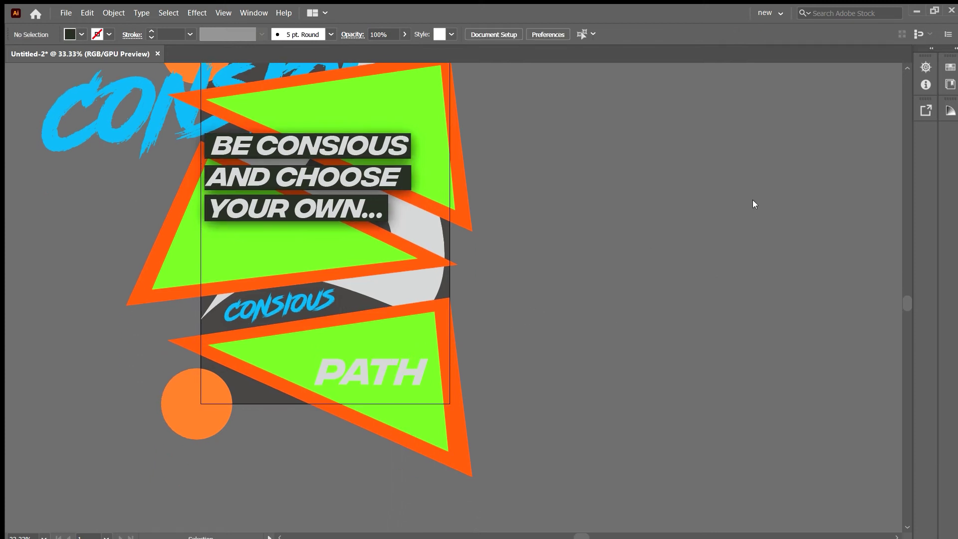
click(389, 379)
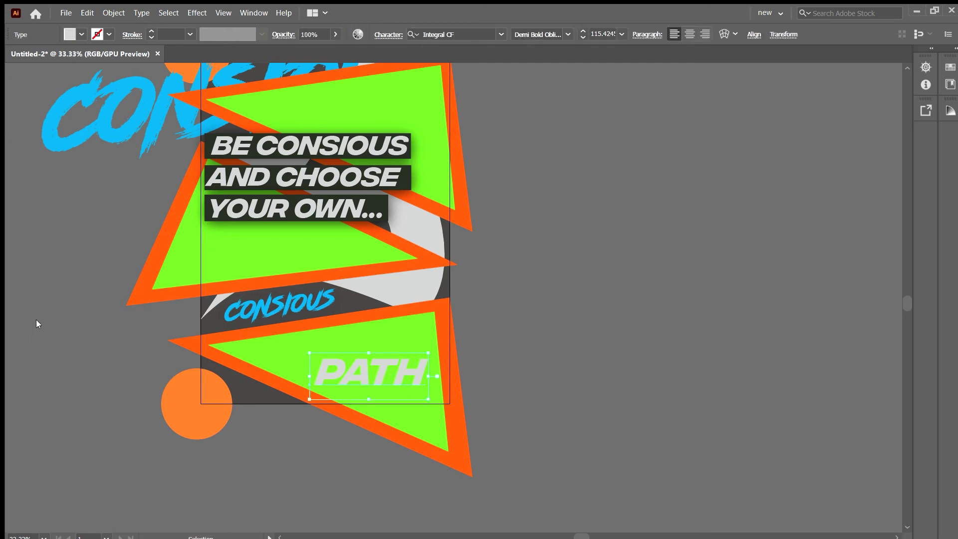
click(366, 209)
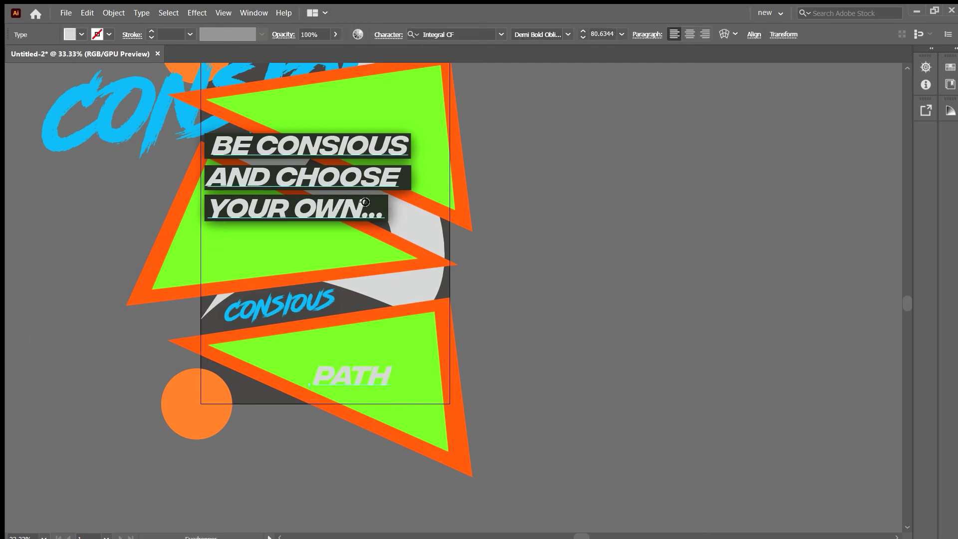
scroll(389, 212, up, 4)
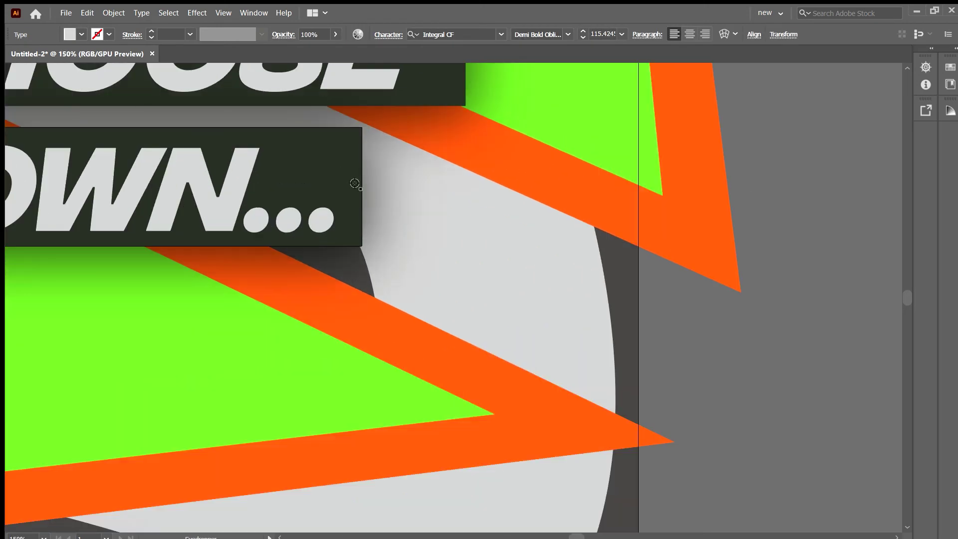
scroll(336, 188, down, 2)
scroll(331, 224, down, 2)
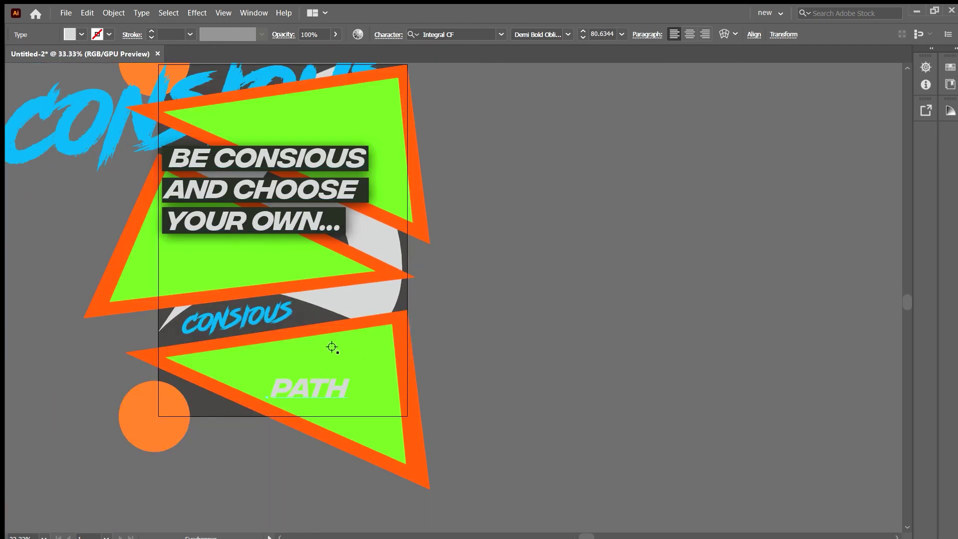
click(324, 387)
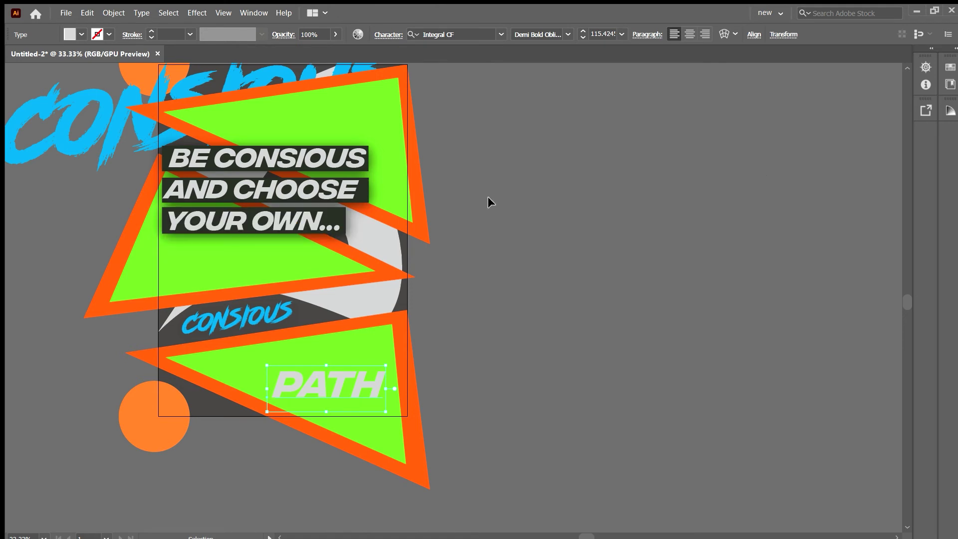
click(336, 219)
drag(347, 206, 376, 219)
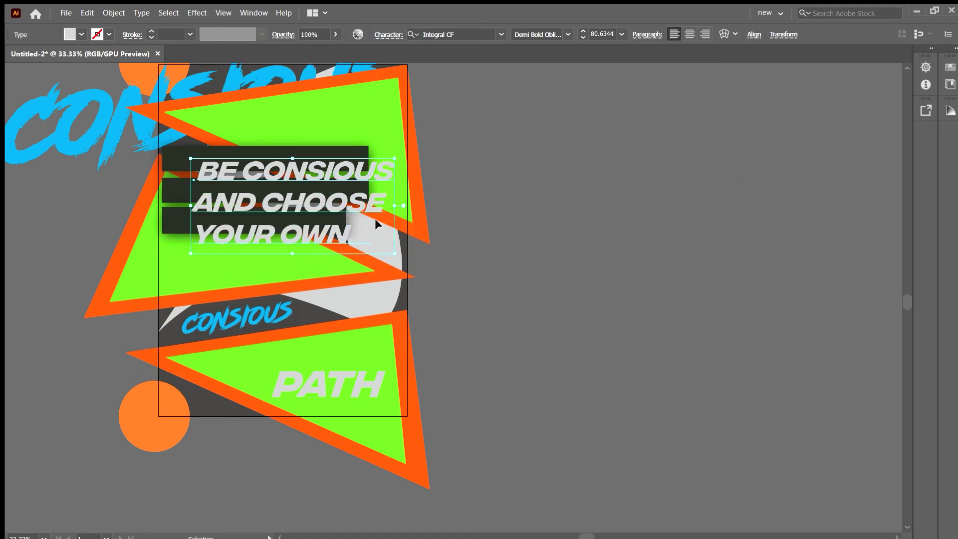
Sample the dark headline box colour onto the PATH text with the Eyedropper
click(308, 385)
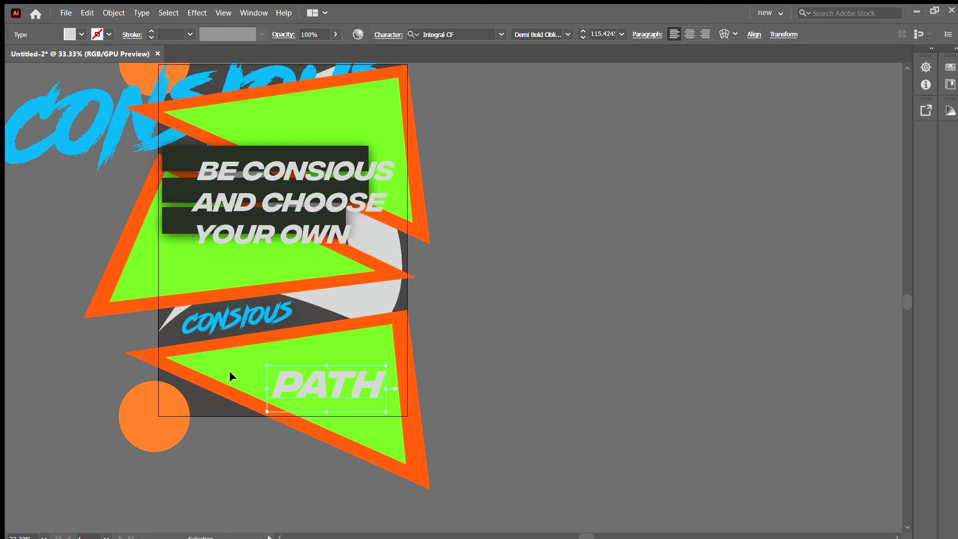
key(i)
click(264, 189)
click(289, 253)
click(180, 165)
key(v)
Drag the headline text back over its boxes and step through undo and redo
drag(294, 195, 258, 182)
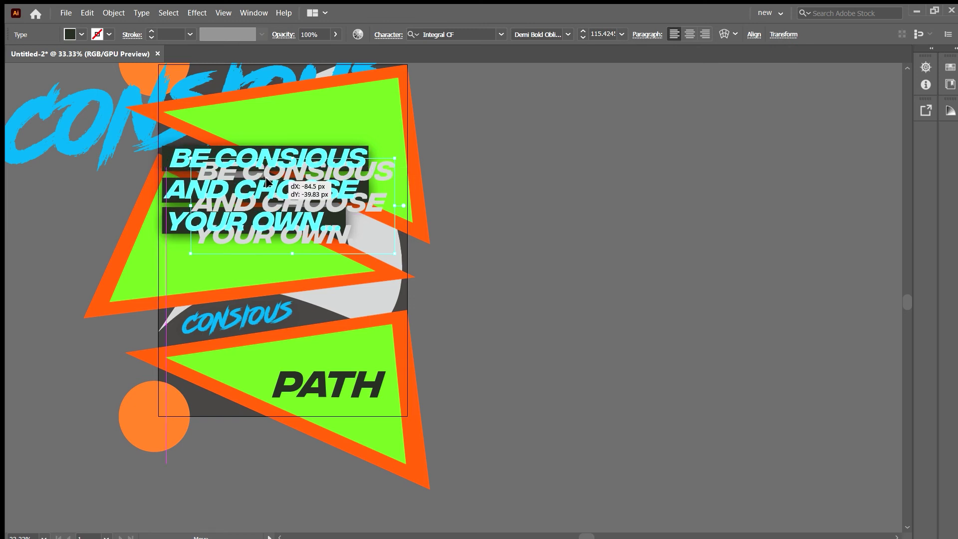
drag(259, 183, 266, 182)
key(ctrl+z)
key(ctrl+z)
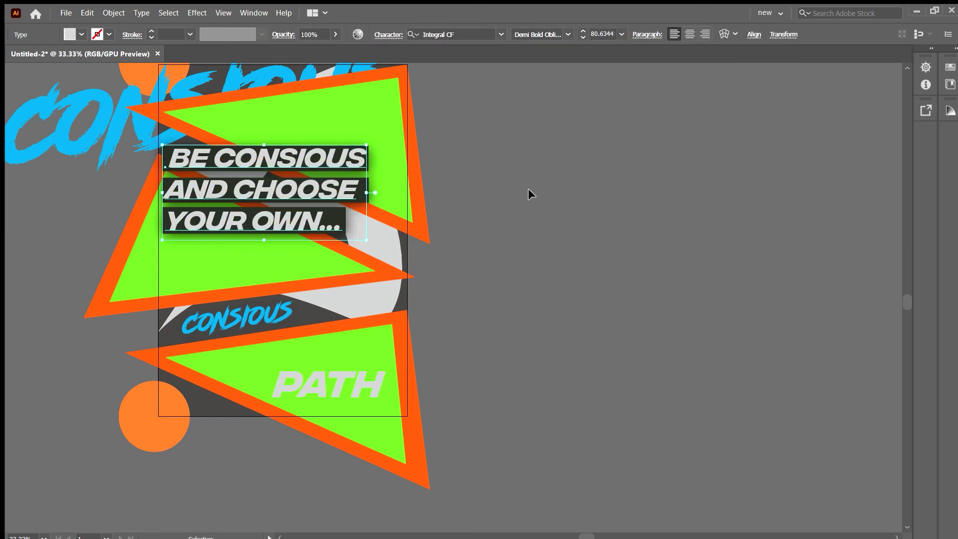
key(ctrl+z)
key(ctrl+z)
key(ctrl+shift+z)
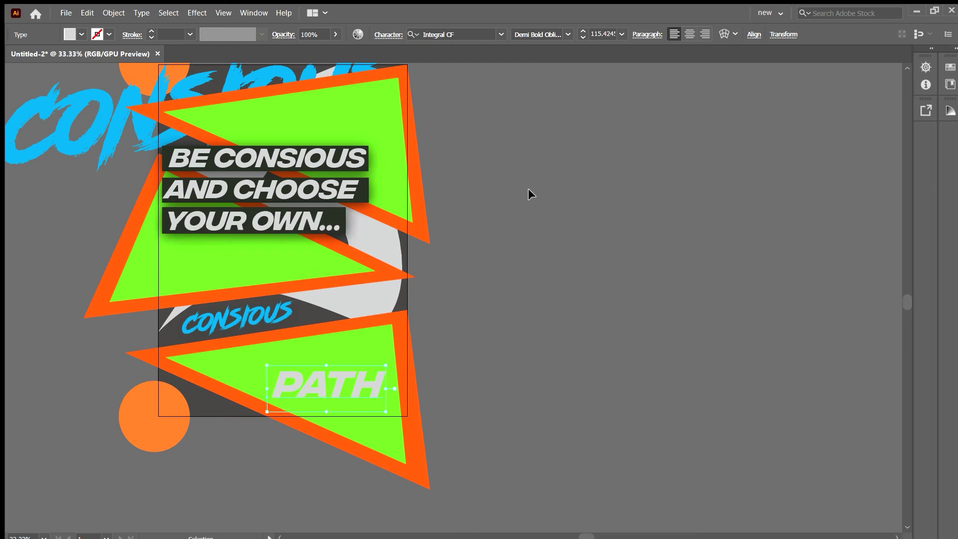
Reapply the dark box colour to the PATH text
click(528, 187)
click(353, 394)
key(ctrl+shift+z)
key(ctrl+shift+z)
key(ctrl+shift+z)
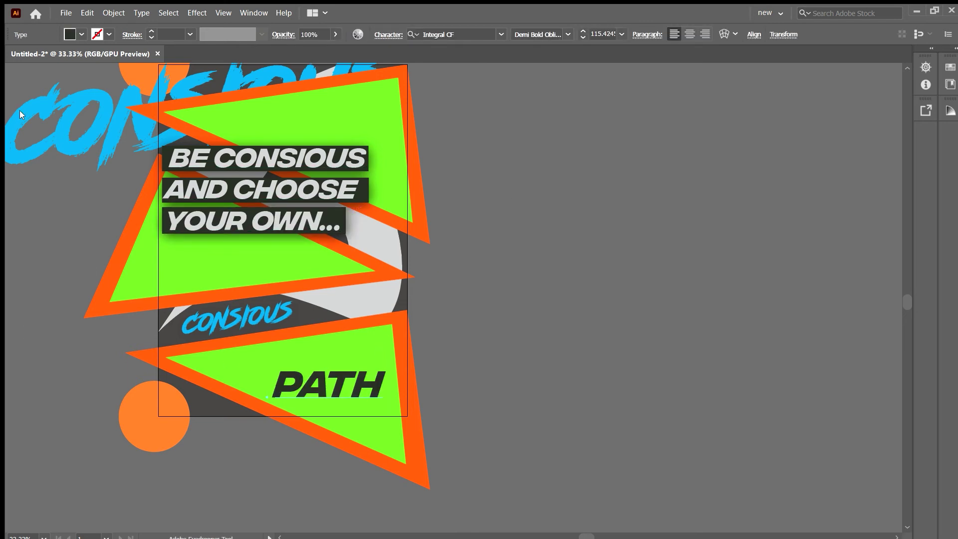
key(v)
click(441, 233)
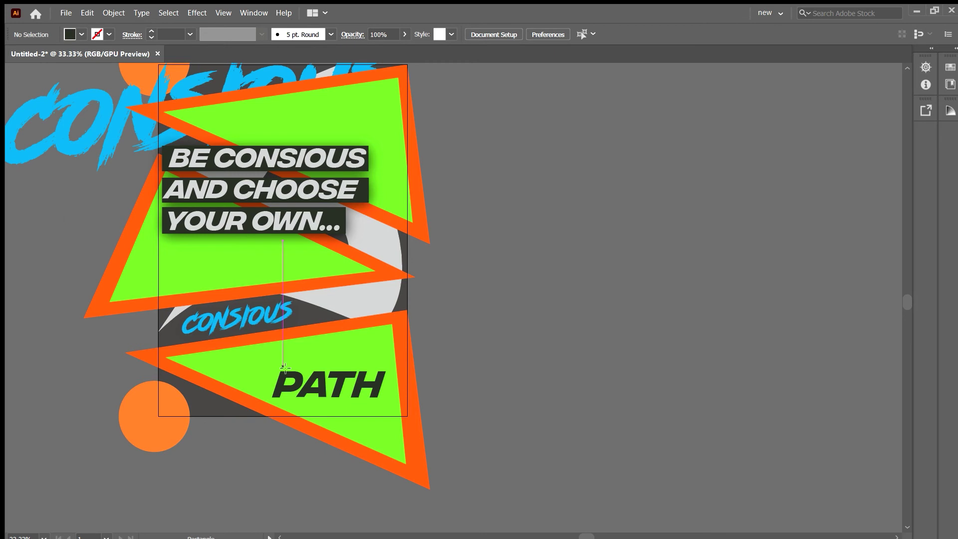
Draw a white rectangle covering the PATH lettering
scroll(283, 361, up, 2)
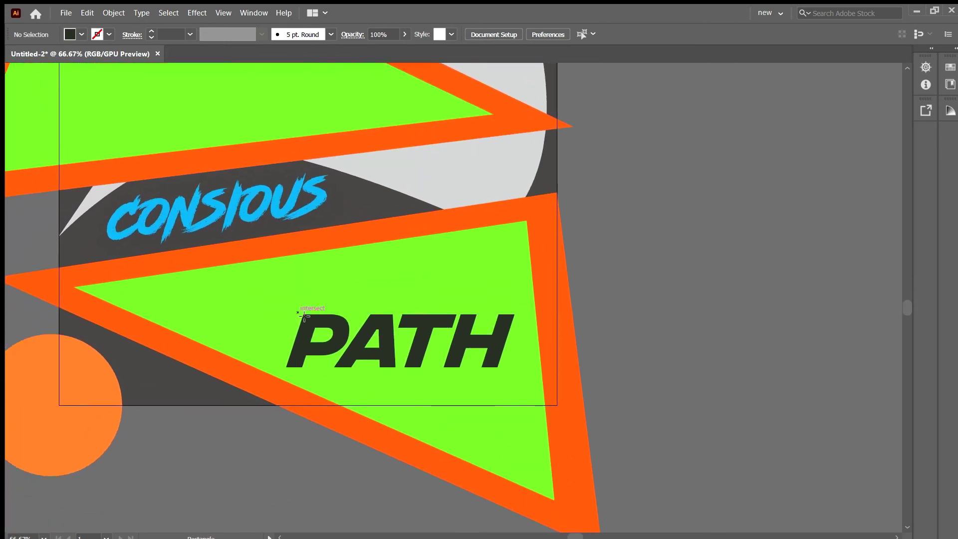
drag(298, 313, 523, 373)
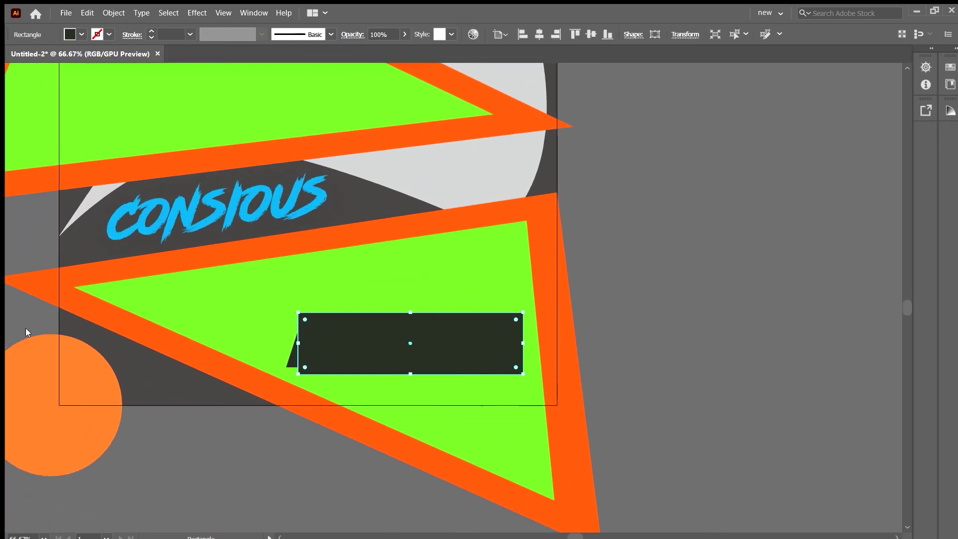
key(d)
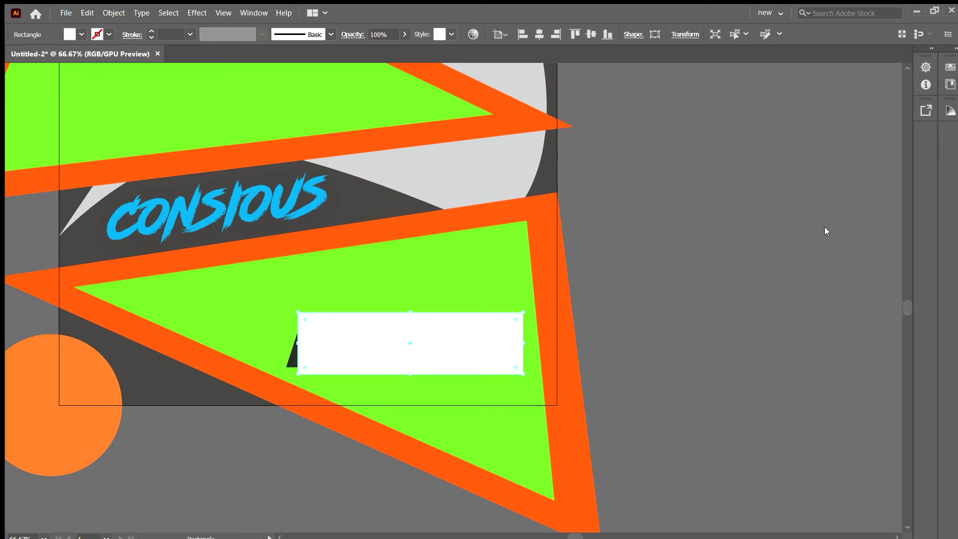
click(735, 165)
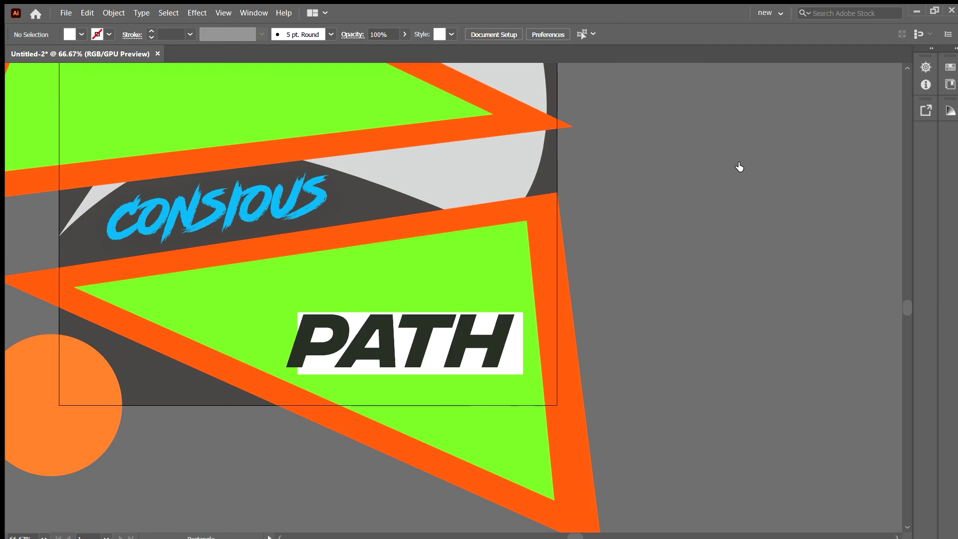
Slant the white rectangle into a parallelogram by dragging its corner points
key(a)
click(517, 319)
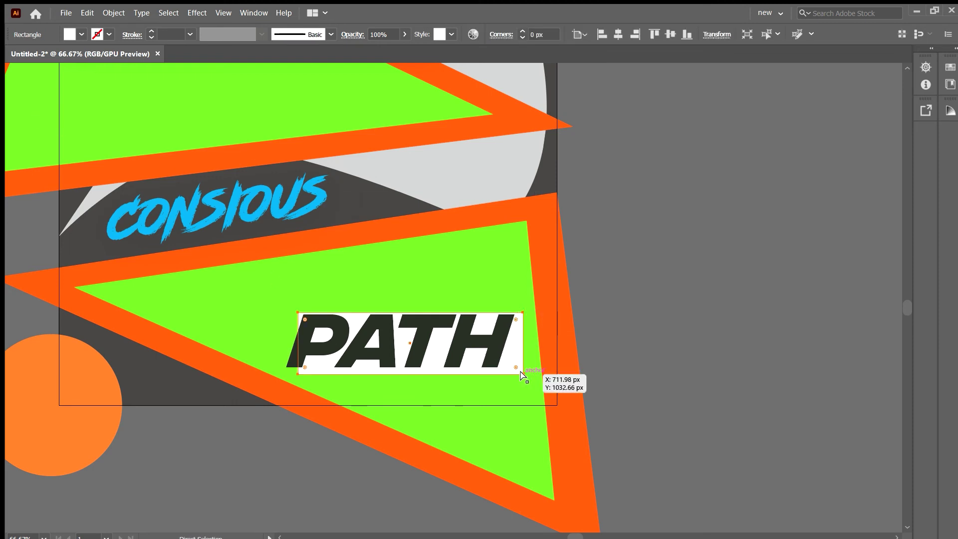
drag(522, 368, 498, 367)
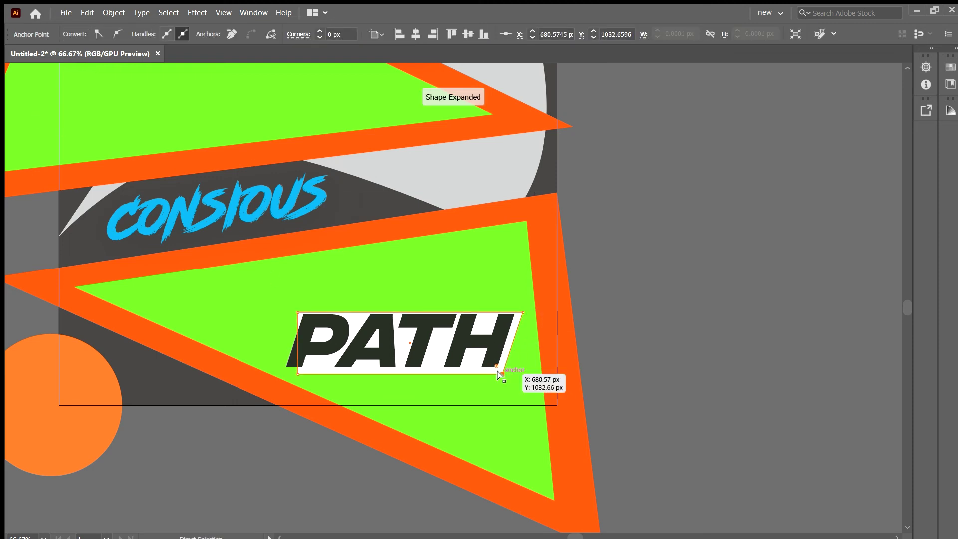
drag(298, 374, 268, 370)
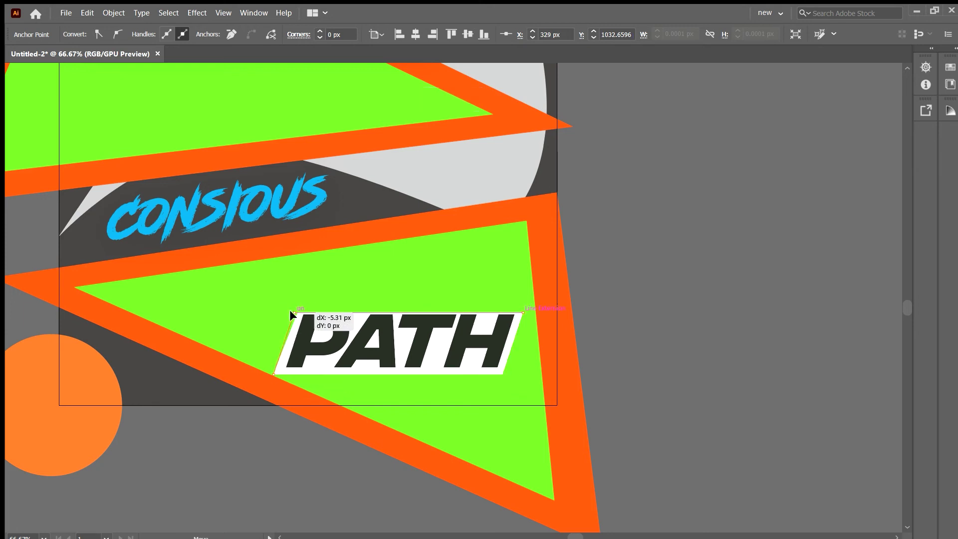
drag(294, 314, 292, 313)
key(v)
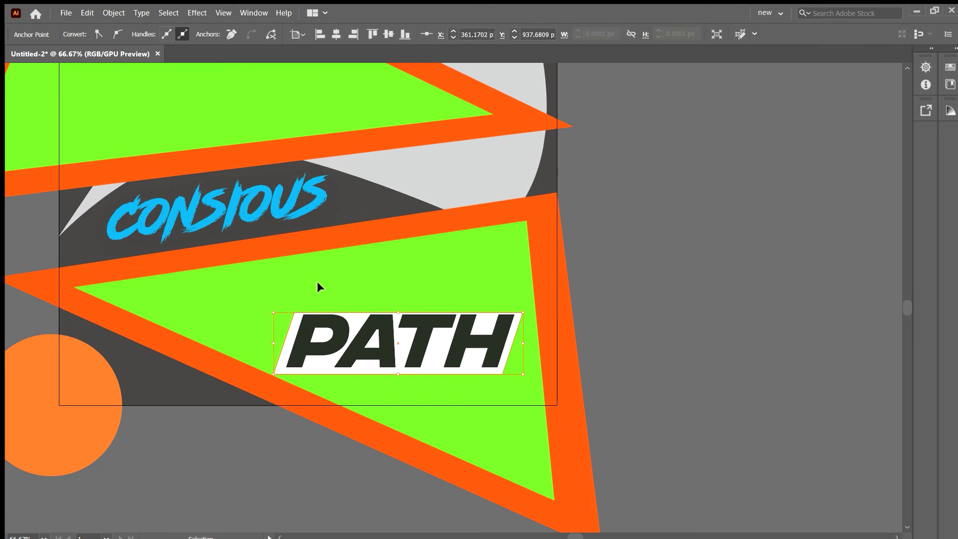
click(616, 311)
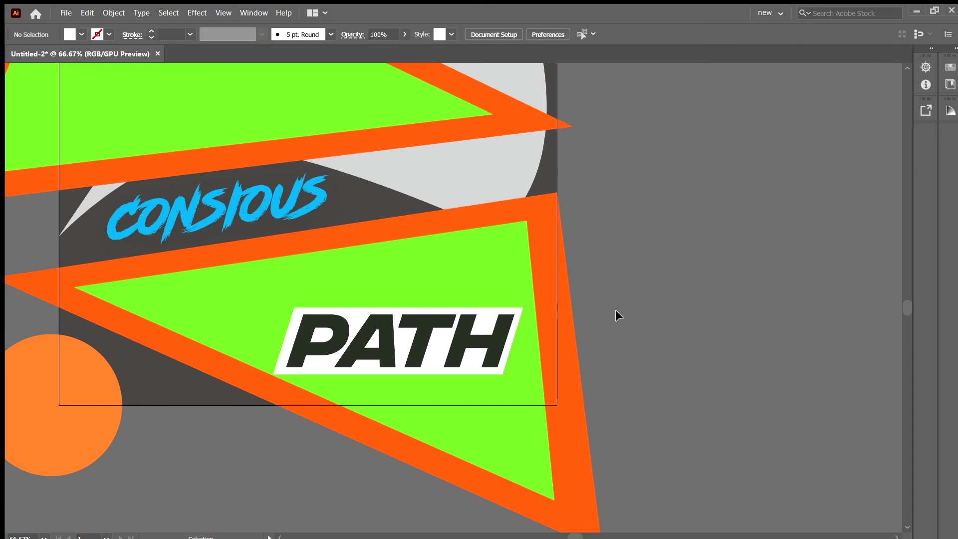
Adjust the PATH text and narrow the white parallelogram from its left side
scroll(539, 362, up, 1)
click(140, 316)
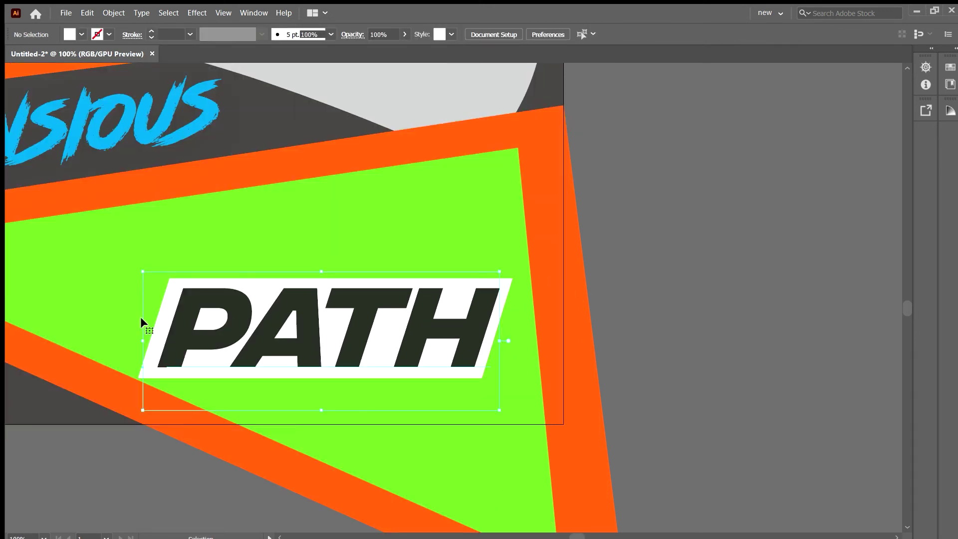
drag(145, 340, 143, 339)
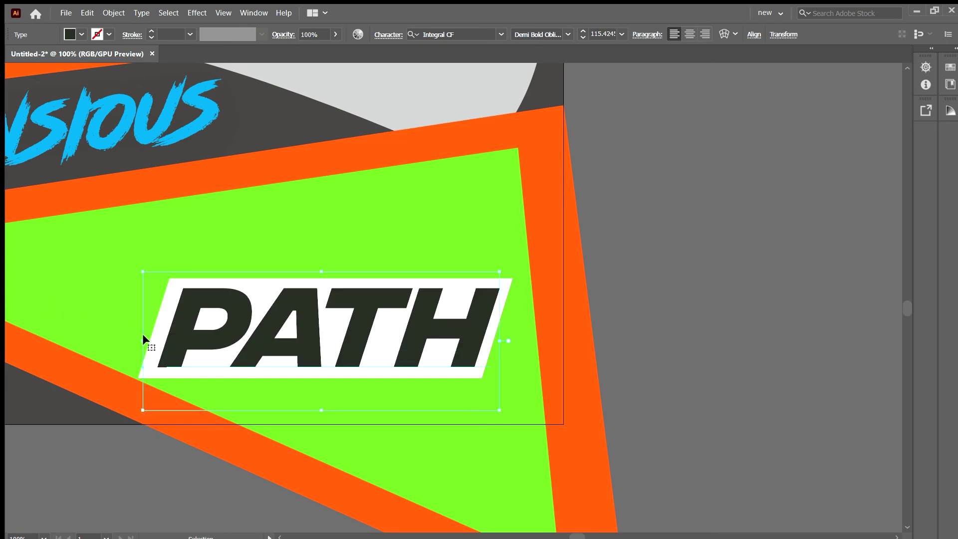
click(532, 304)
click(504, 278)
drag(138, 328, 145, 329)
click(235, 254)
scroll(334, 244, down, 3)
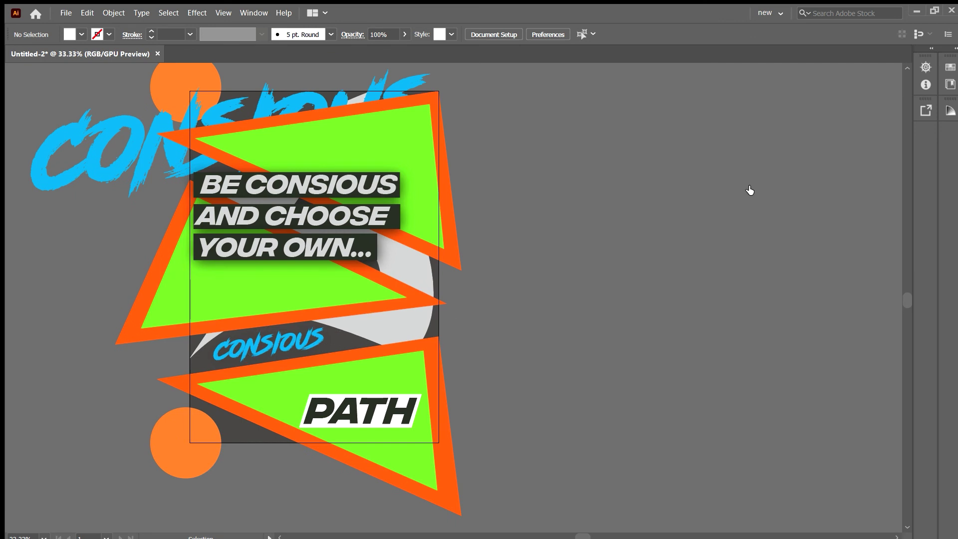
Make the large top-left CONSIOUS black at 40% opacity and scale it up
click(300, 338)
click(480, 307)
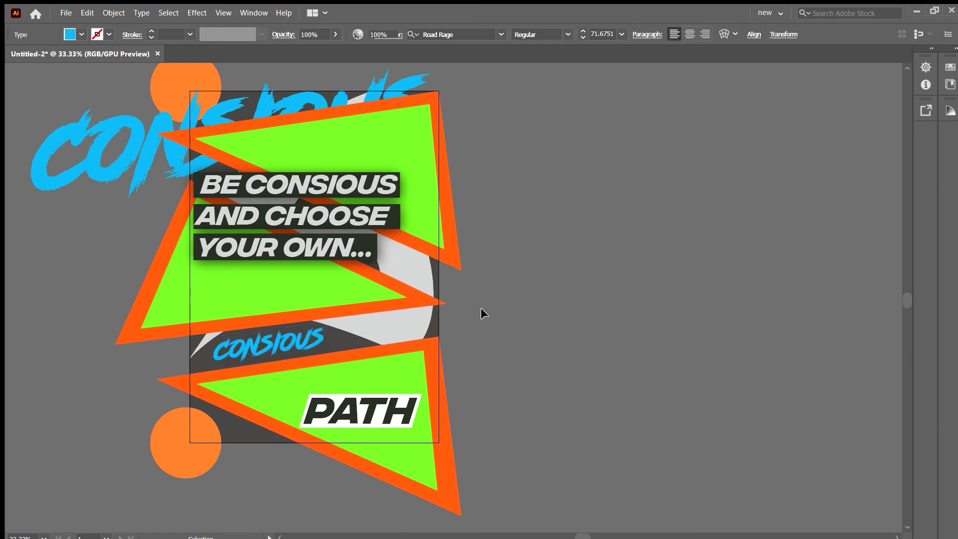
click(82, 120)
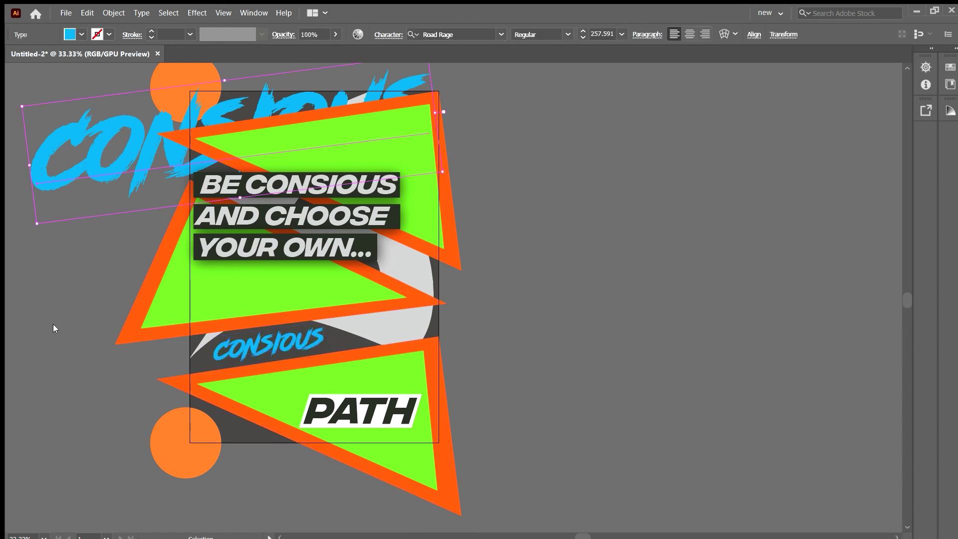
key(d)
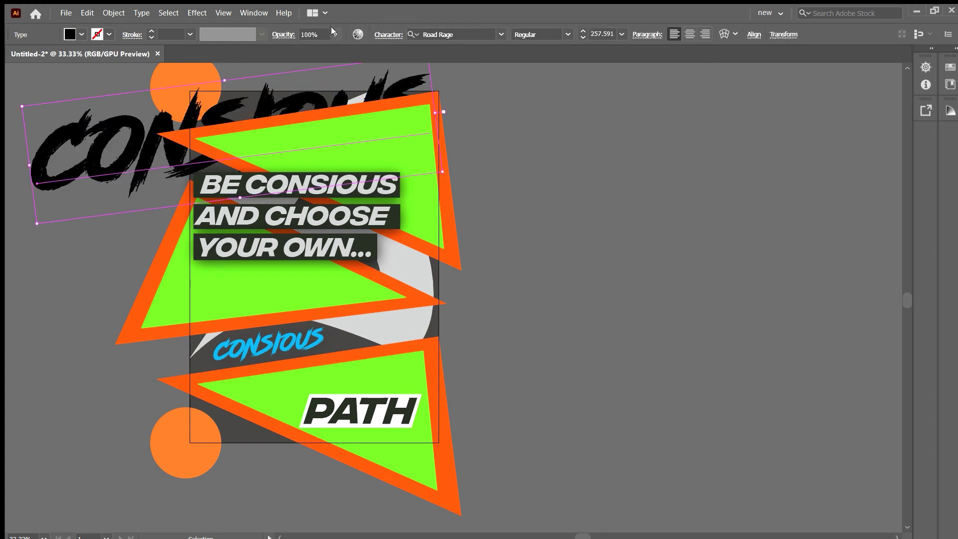
key(4)
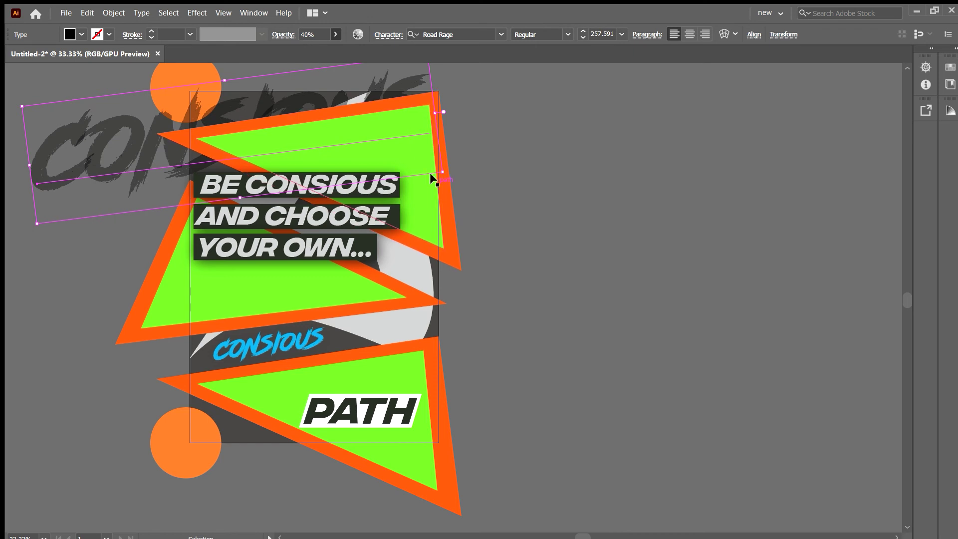
drag(442, 172, 476, 149)
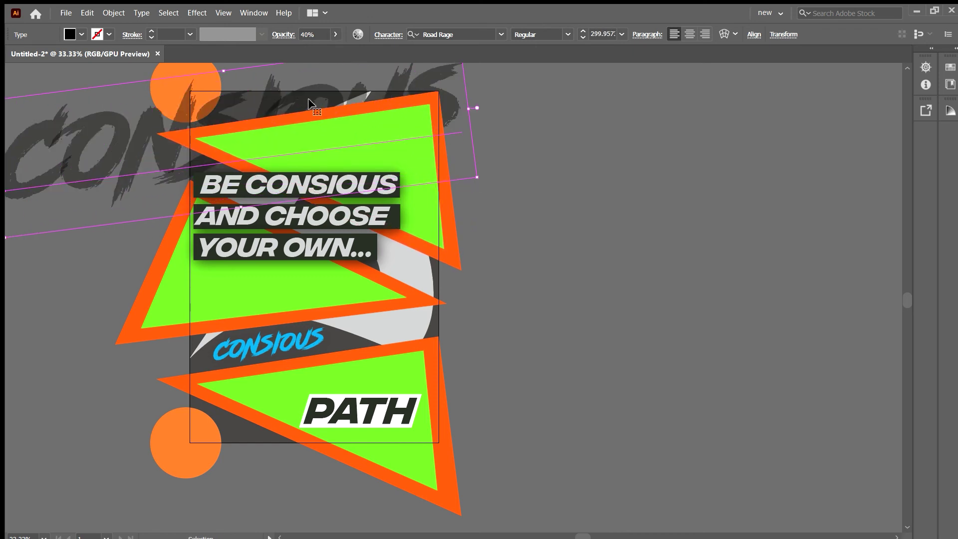
click(549, 133)
mouse_move(535, 269)
mouse_down()
mouse_move(554, 249)
mouse_move(568, 260)
mouse_up()
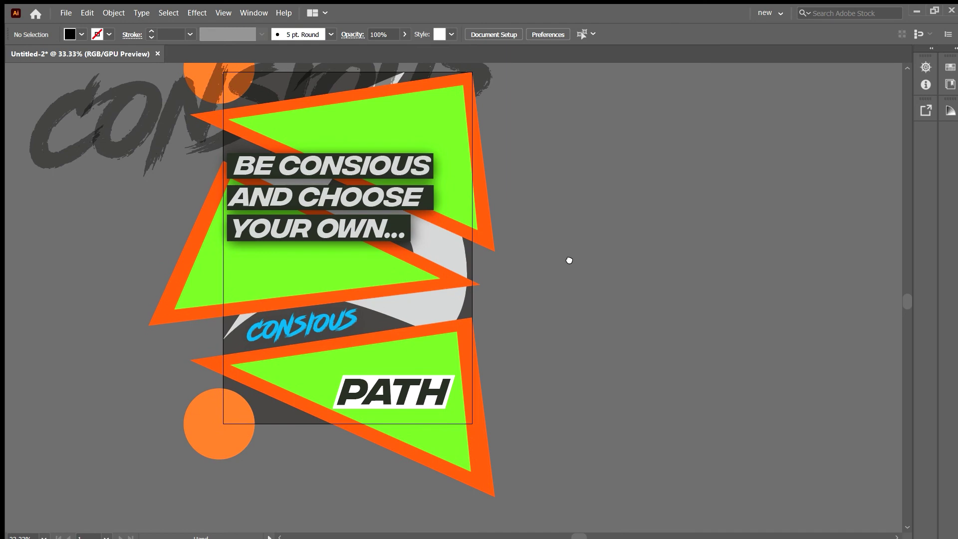
click(340, 321)
Copy the large word's faded style onto the small CONSIOUS, shrink it, and place it above the lower triangle
key(i)
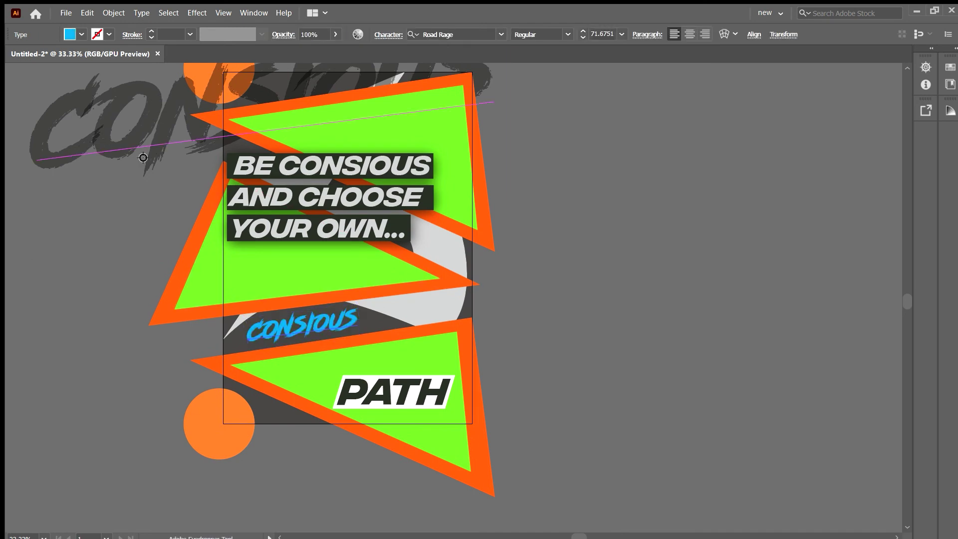
click(159, 96)
key(v)
drag(723, 329, 466, 279)
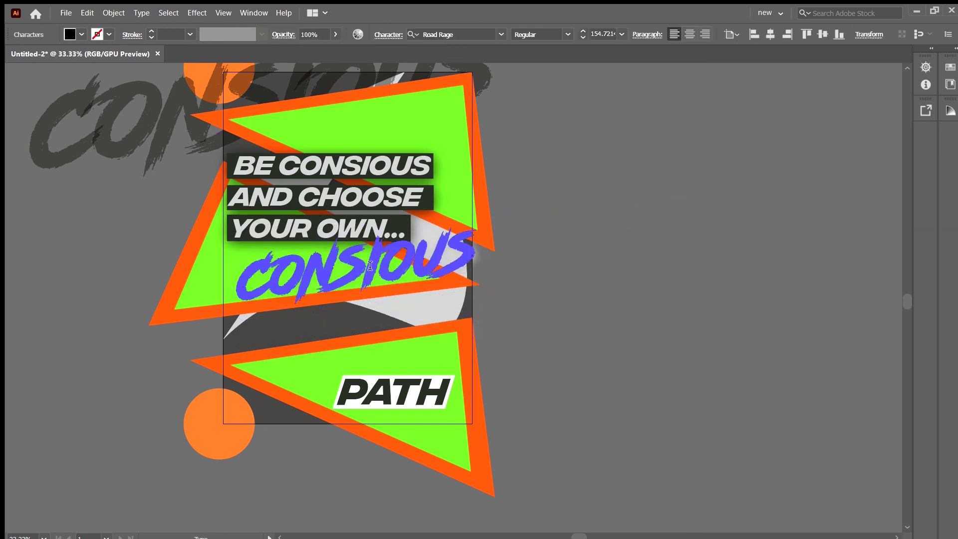
drag(349, 276, 345, 322)
click(521, 322)
Nudge the lower CONSIOUS slightly left and set it at 35% opacity
drag(403, 314, 401, 314)
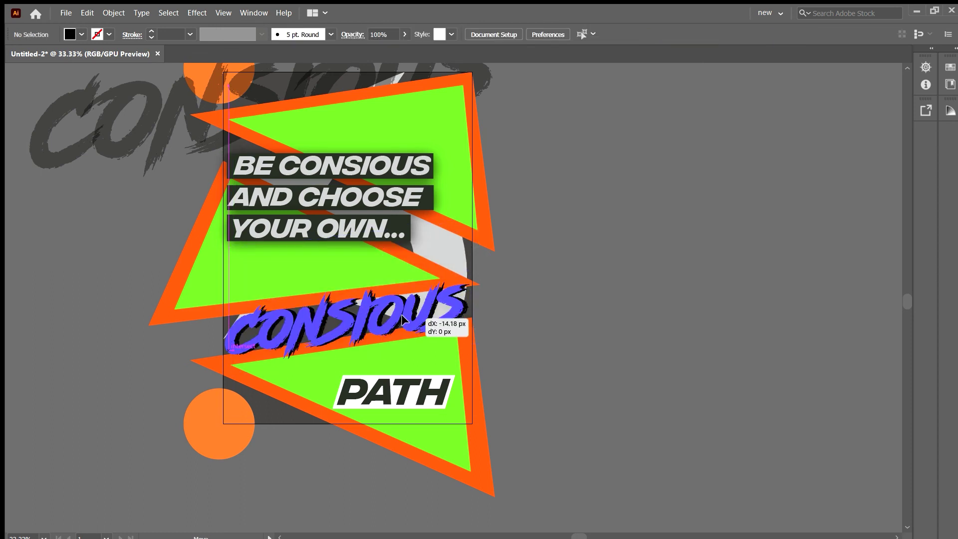
click(528, 309)
click(419, 315)
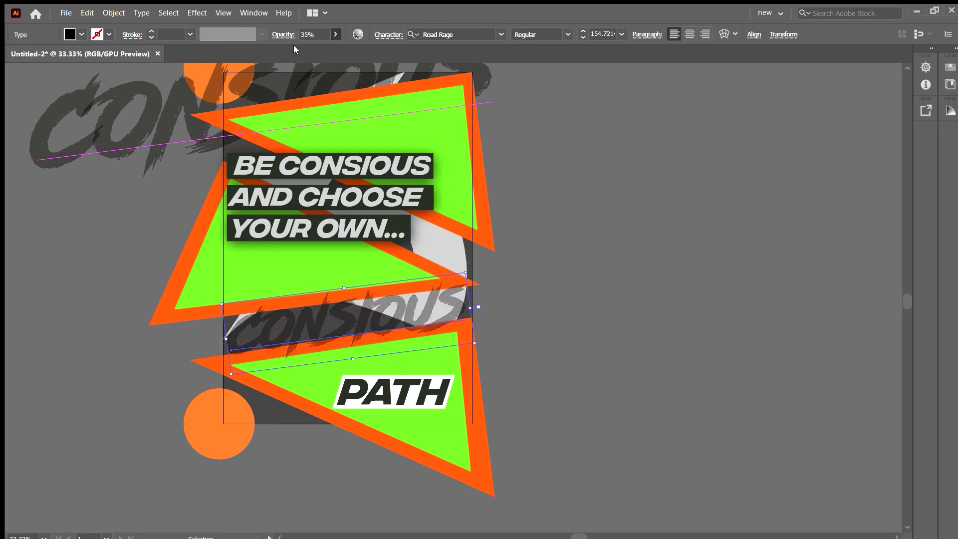
click(608, 153)
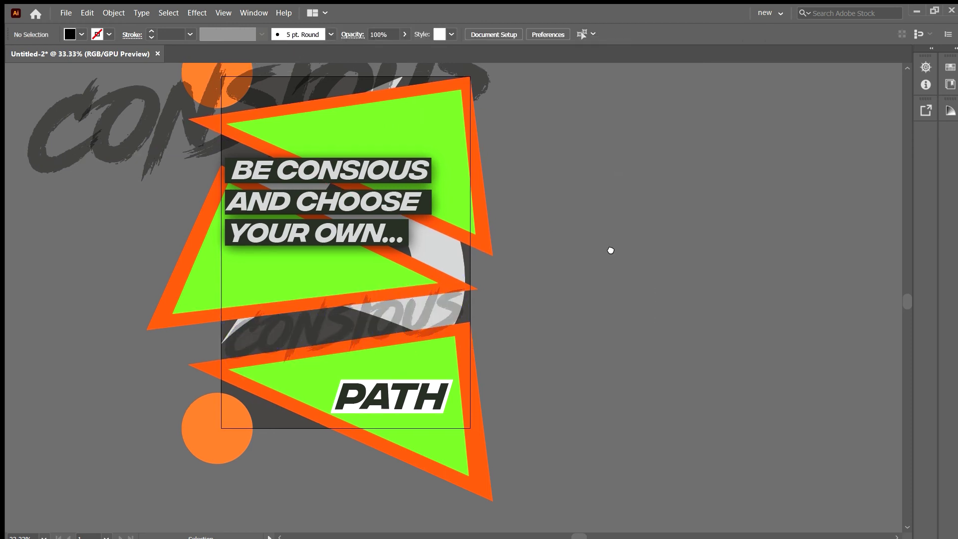
scroll(618, 285, up, 2)
scroll(594, 266, up, 1)
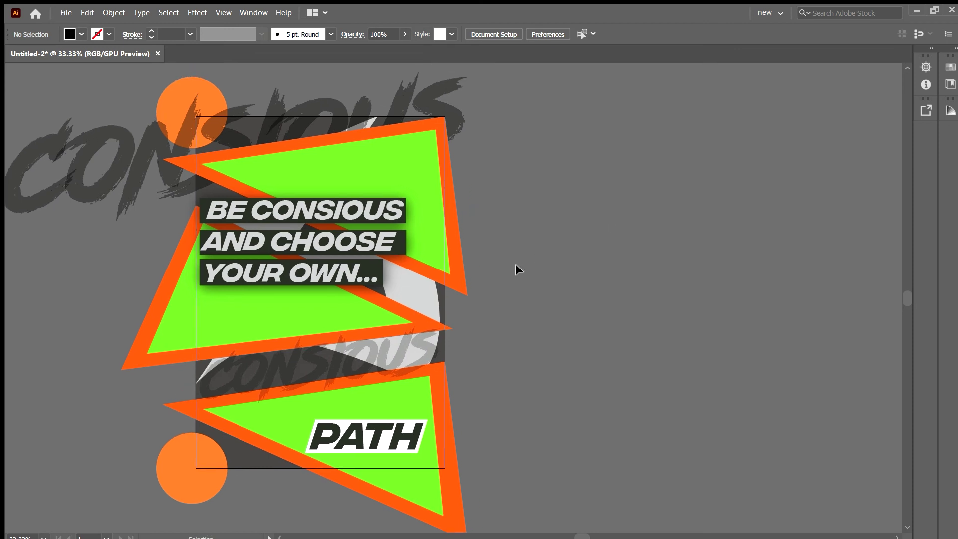
Outline the PATH text using Create Outlines (Shift+Ctrl+O)
click(397, 433)
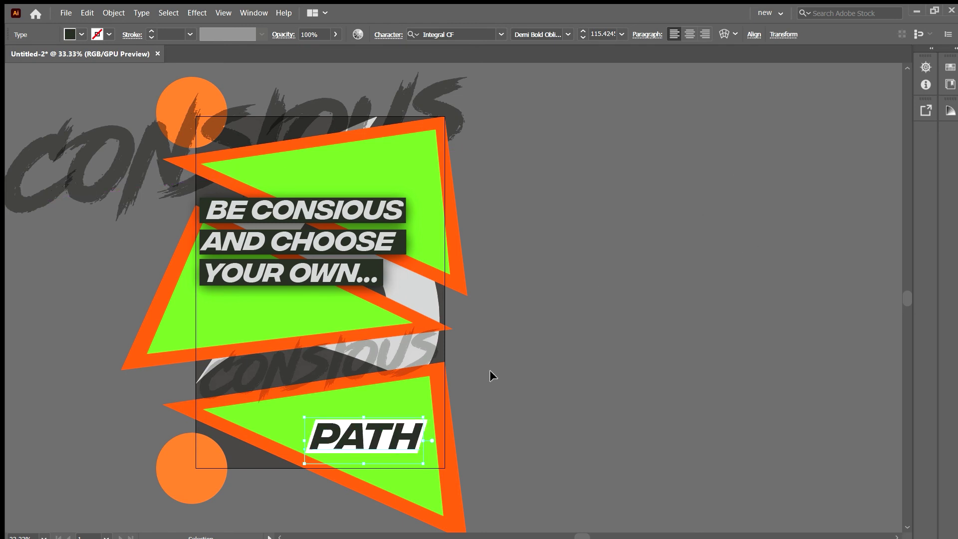
key(ctrl+shift+o)
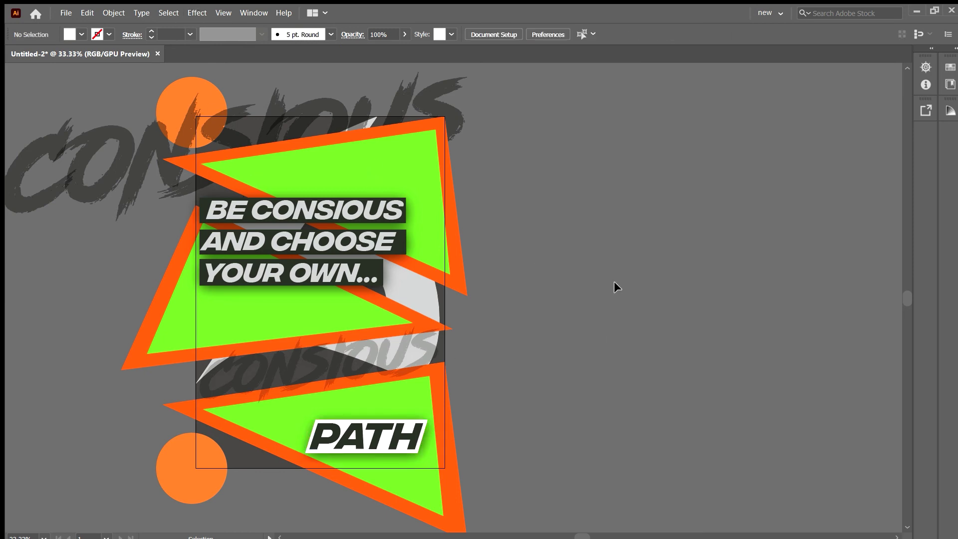
alt+scroll(613, 280, down, 1)
alt+scroll(613, 280, up, 1)
drag(569, 301, 636, 283)
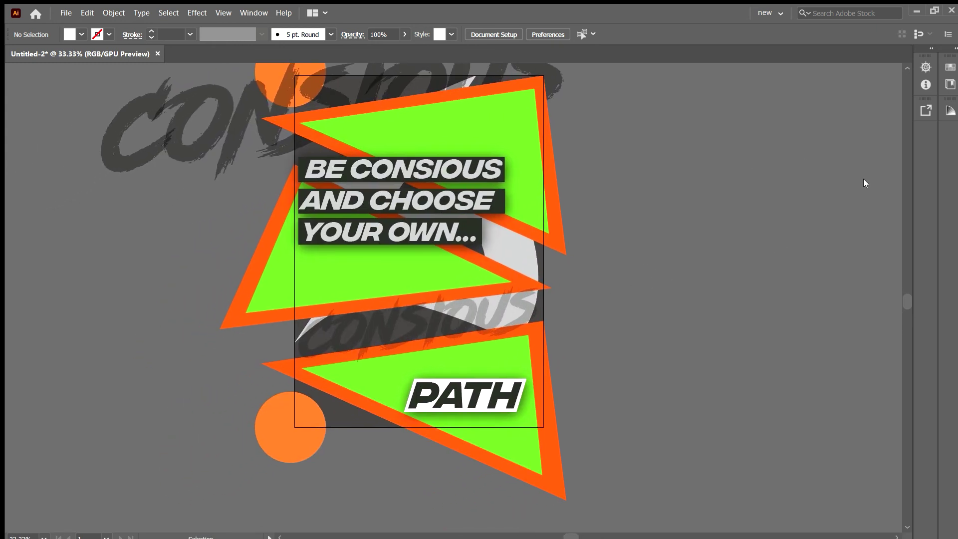
Draw a horizontal white line across the poster below the headline
key(p)
drag(294, 259, 541, 259)
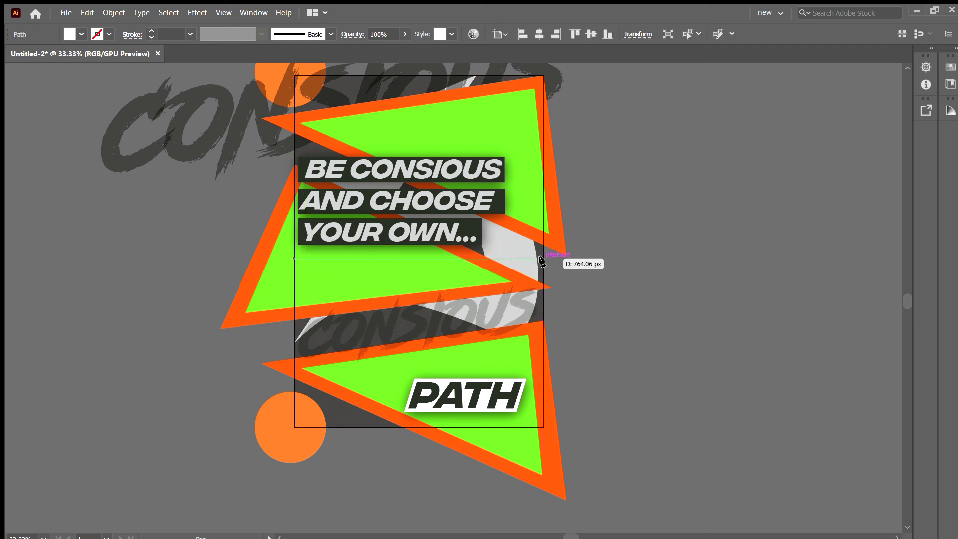
key(v)
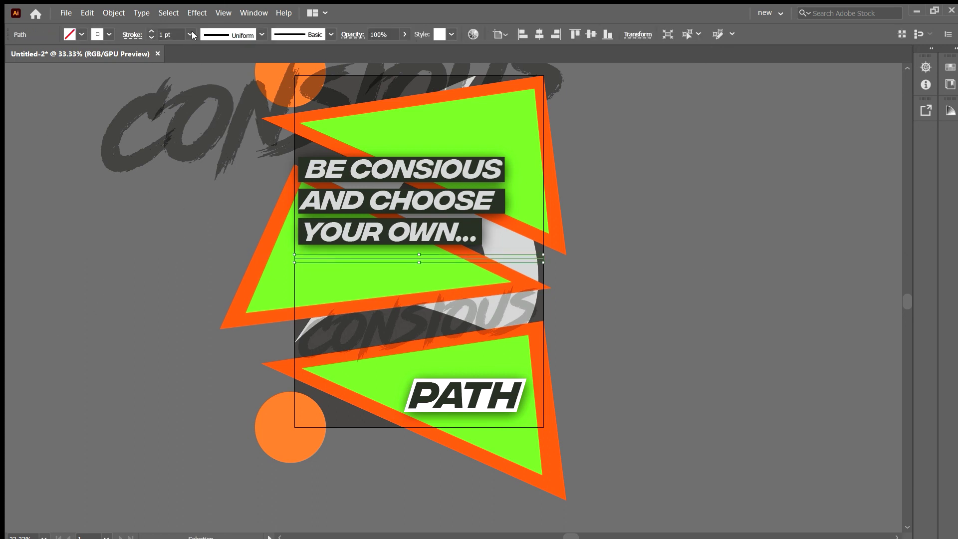
click(164, 196)
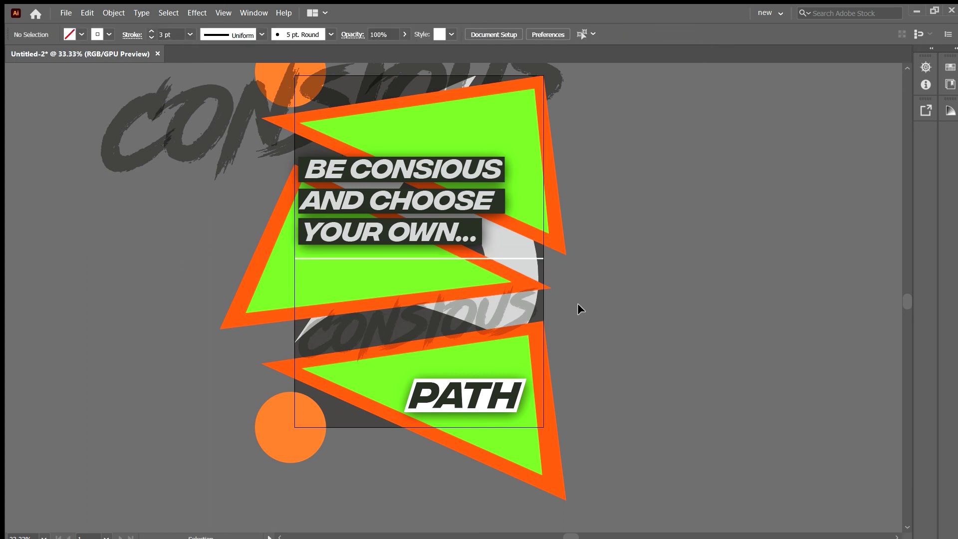
alt+scroll(577, 303, down, 1)
alt+scroll(576, 303, up, 2)
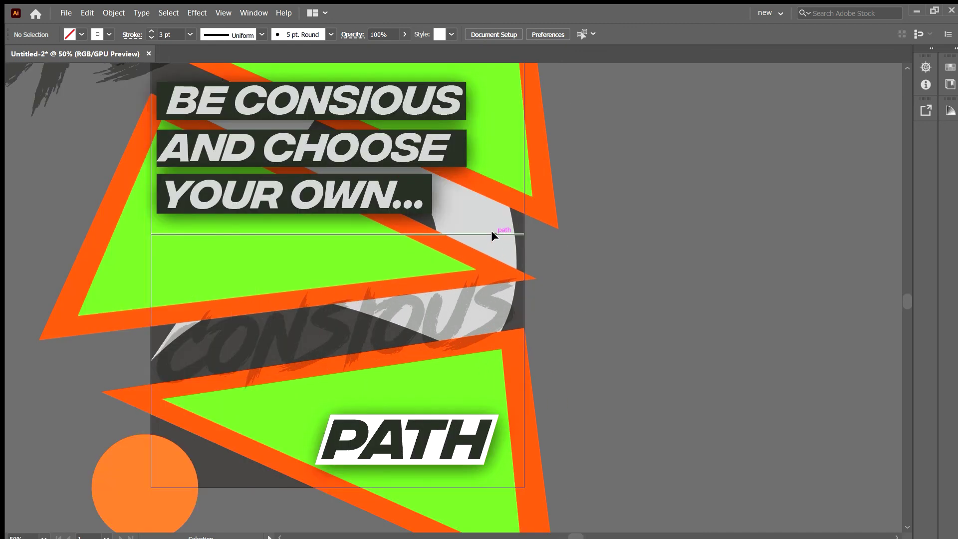
Duplicate the line twice below it, making the middle copy shorter
mouse_move(492, 234)
alt+mouse_down()
mouse_move(515, 248)
mouse_move(460, 248)
mouse_move(442, 260)
alt+mouse_up()
click(580, 261)
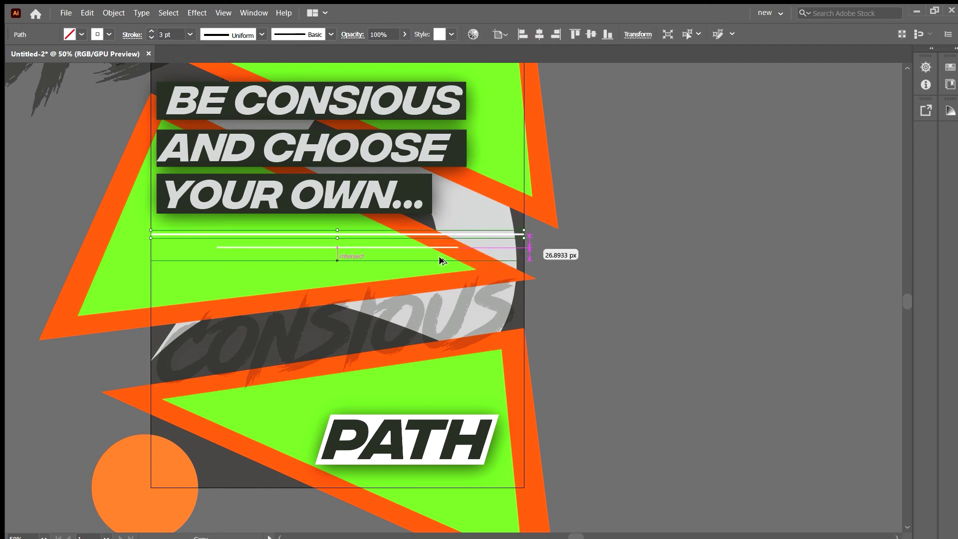
alt+drag(442, 261, 443, 258)
click(616, 264)
click(495, 256)
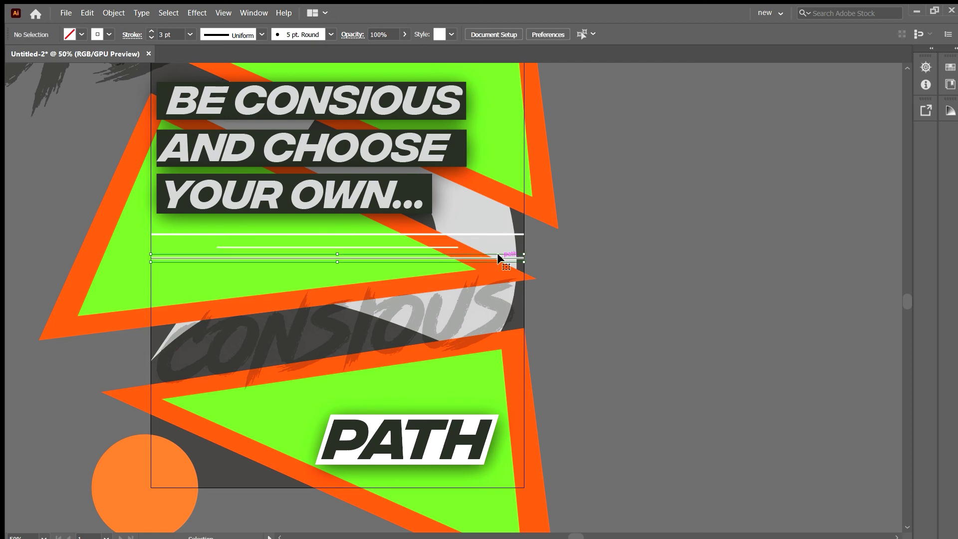
click(587, 254)
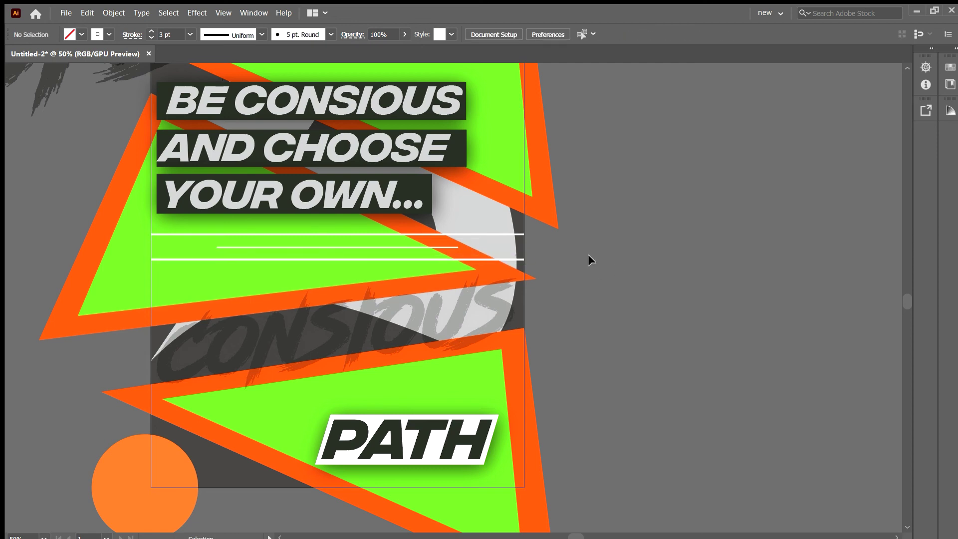
click(498, 257)
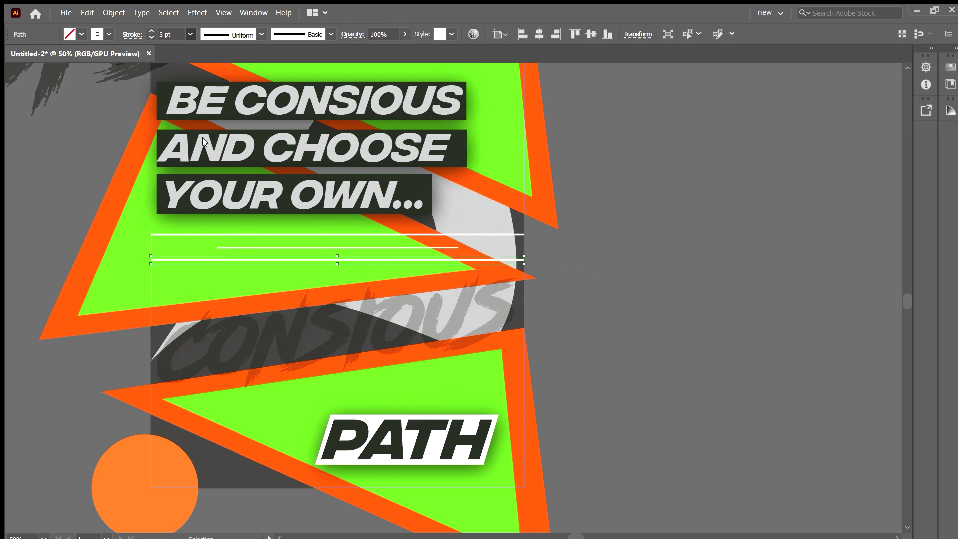
click(672, 296)
alt+scroll(611, 271, down, 1)
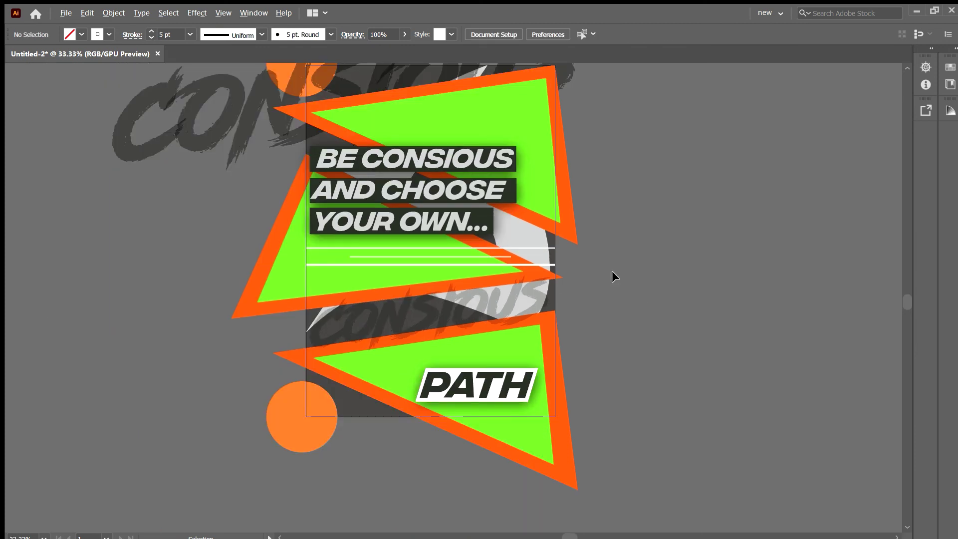
Drag the top white line right until it extends past the poster's right edge
alt+scroll(612, 273, up, 2)
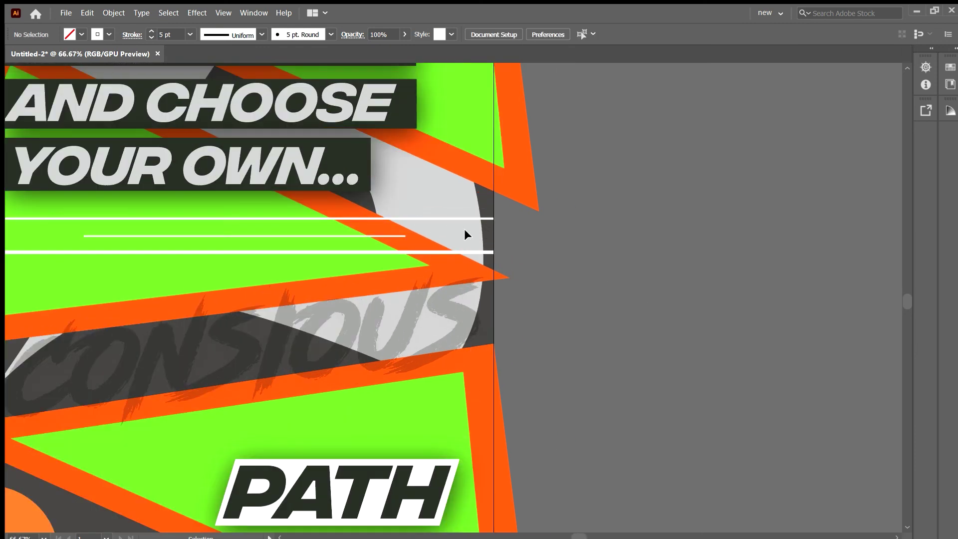
scroll(551, 274, left, 3)
double_click(440, 218)
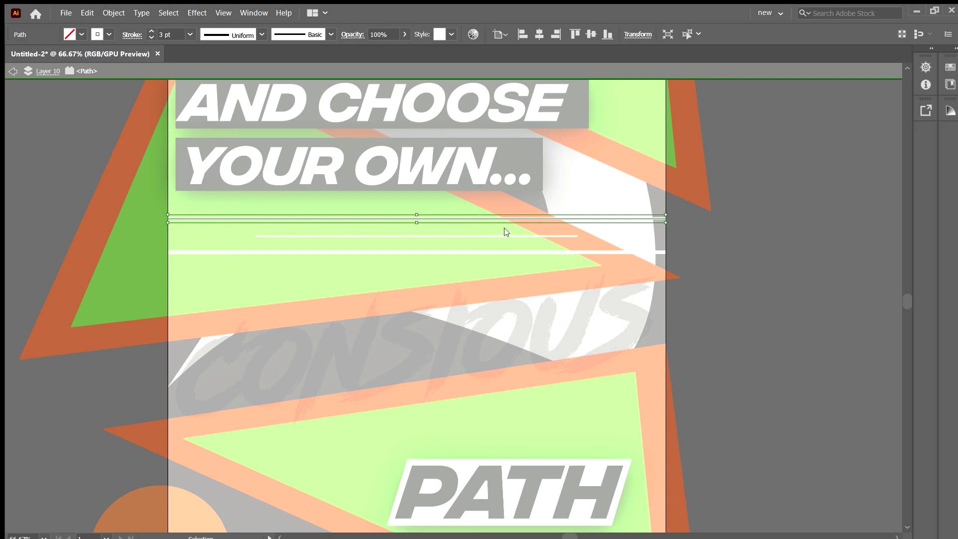
key(Escape)
drag(394, 214, 480, 214)
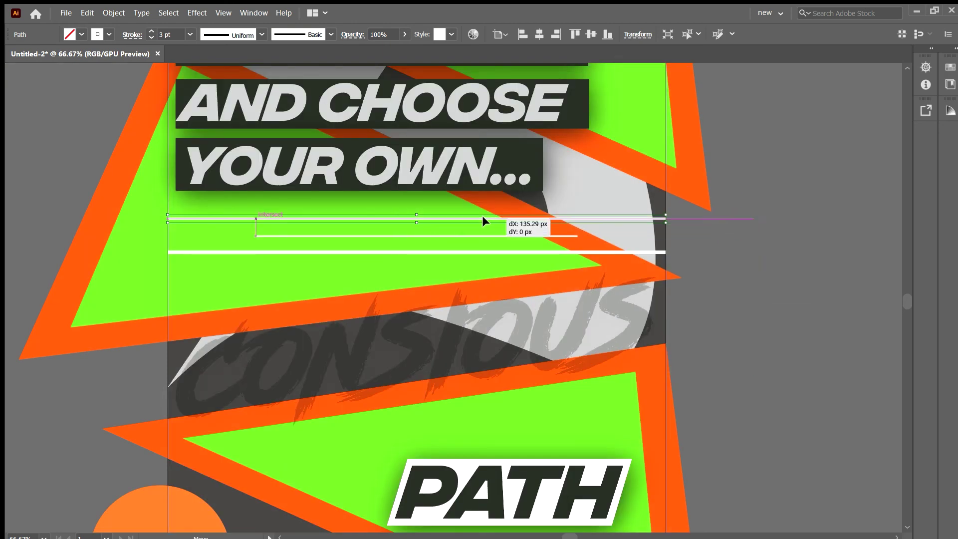
drag(480, 219, 526, 219)
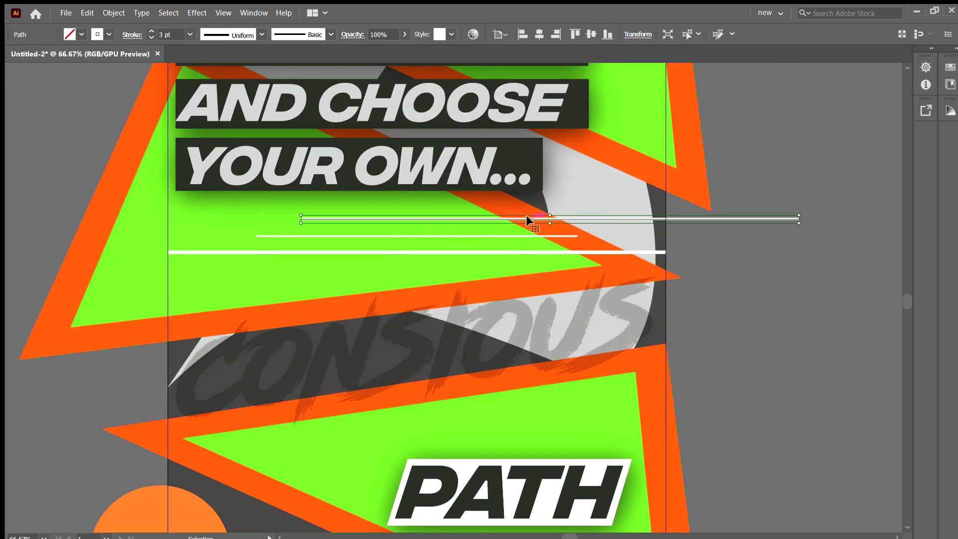
click(629, 193)
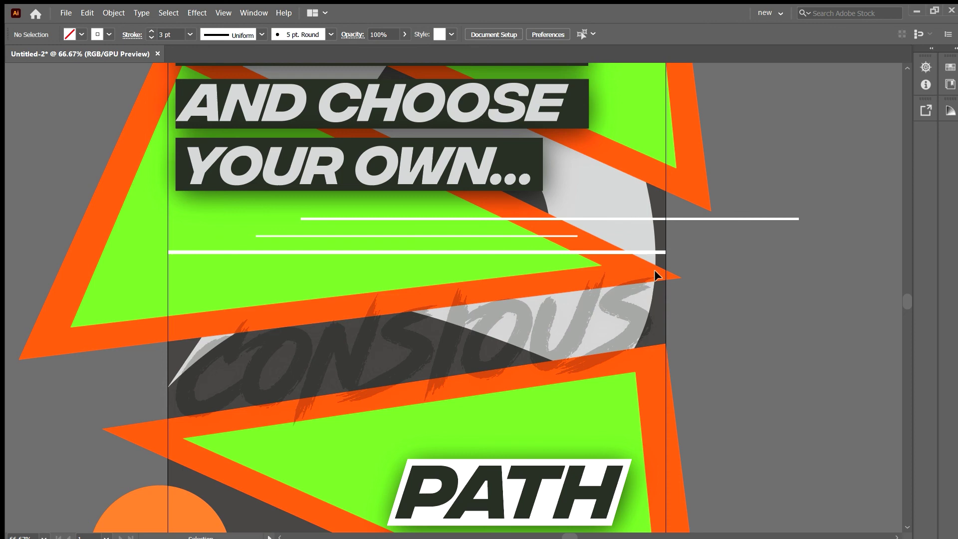
scroll(654, 273, down, 2)
mouse_move(653, 273)
mouse_down()
mouse_move(447, 288)
mouse_move(427, 269)
mouse_move(418, 128)
mouse_move(426, 118)
mouse_up()
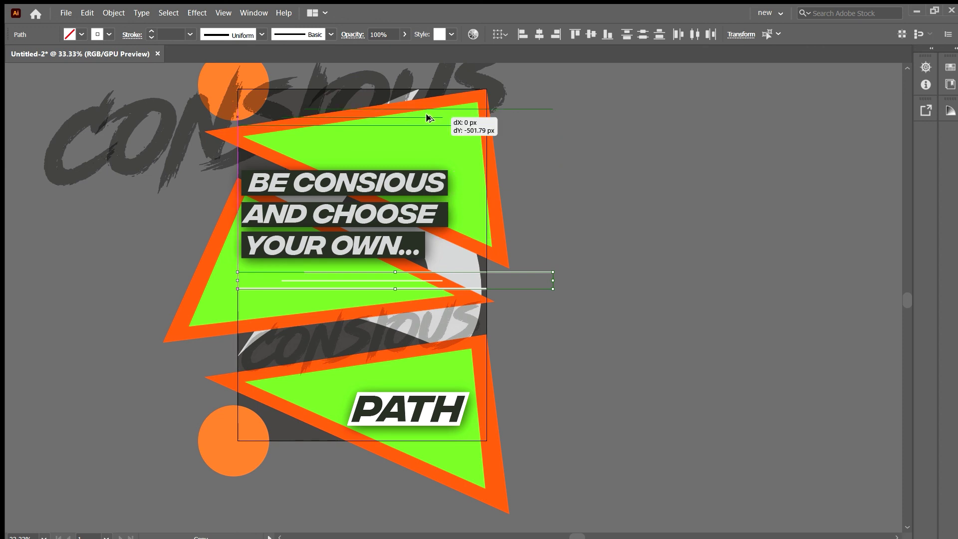
Duplicate the white line set down to the bottom of the poster beside PATH
click(612, 184)
drag(407, 118, 408, 378)
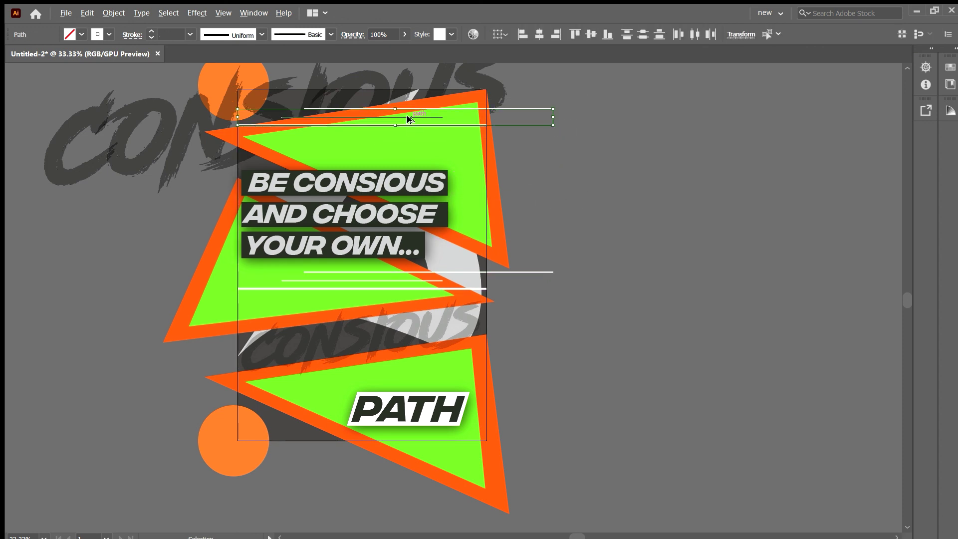
drag(408, 378, 408, 424)
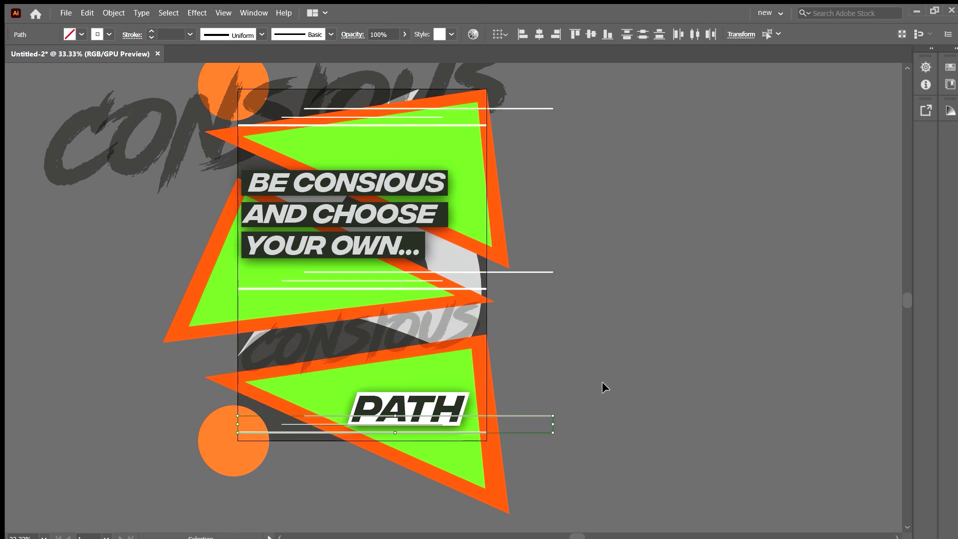
click(602, 381)
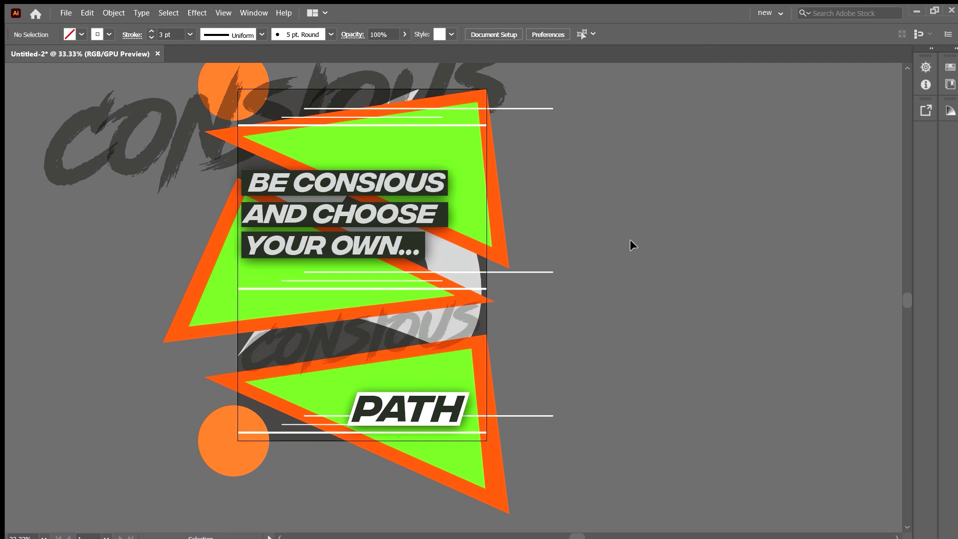
scroll(591, 241, up, 3)
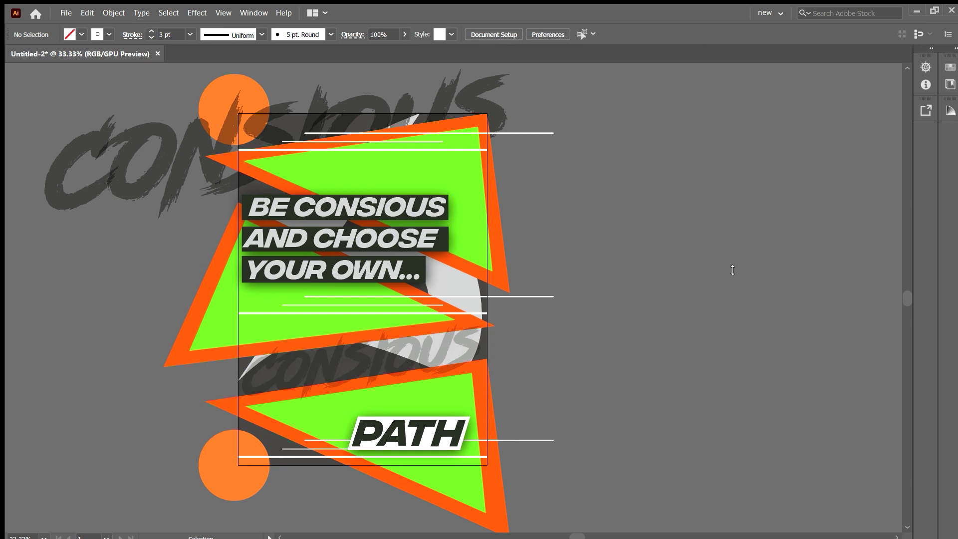
Undo a stray circle paste and paste the texture image into the document
key(ctrl+v)
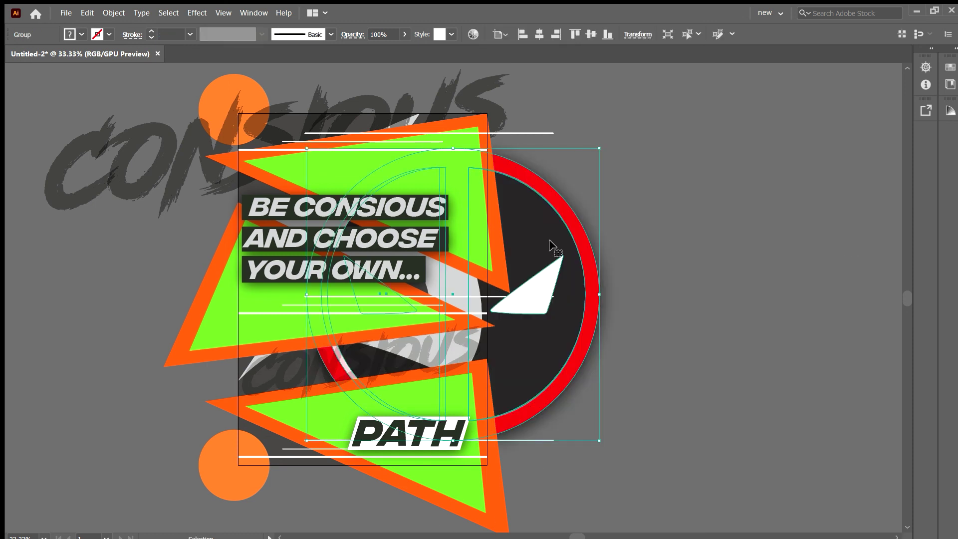
key(ctrl+z)
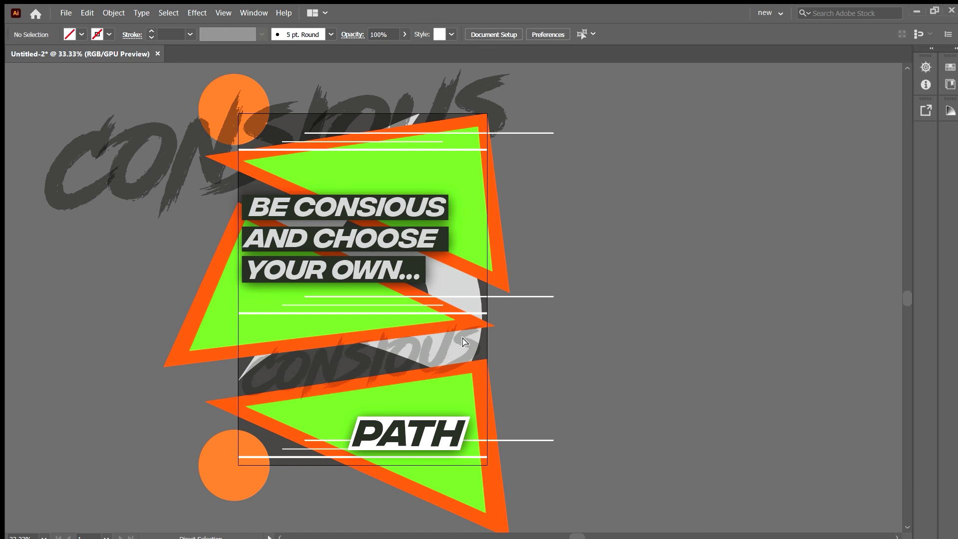
key(ctrl+v)
Crop the texture image on all four sides to fit the artboard
scroll(478, 341, down, 2)
scroll(478, 341, down, 1)
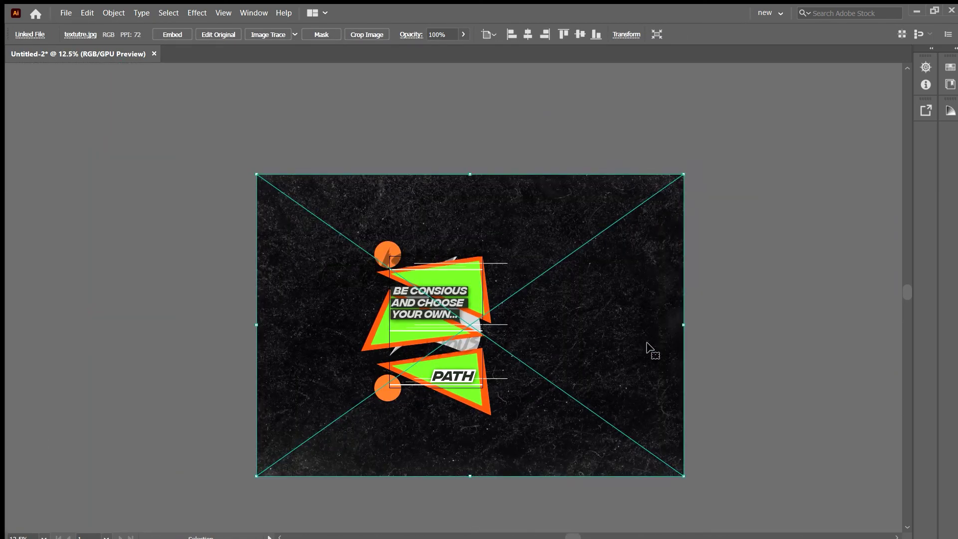
drag(683, 325, 481, 330)
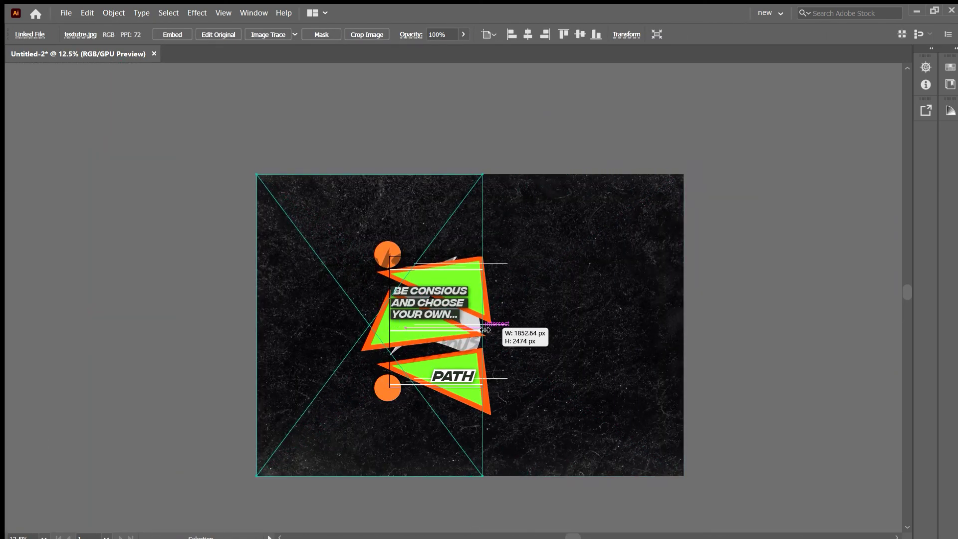
drag(257, 327, 389, 326)
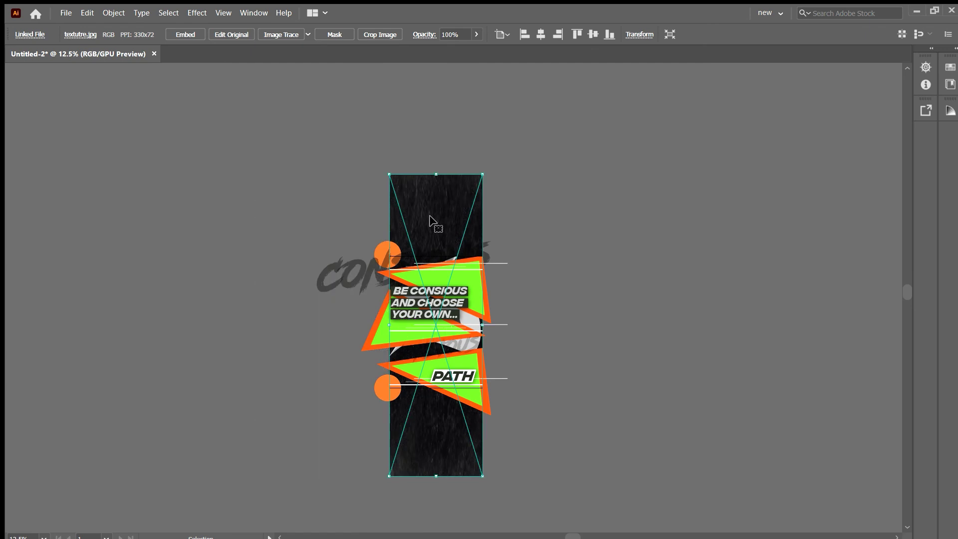
drag(435, 175, 441, 256)
drag(437, 475, 442, 387)
click(515, 365)
scroll(514, 365, up, 3)
drag(515, 365, 542, 405)
scroll(542, 405, up, 2)
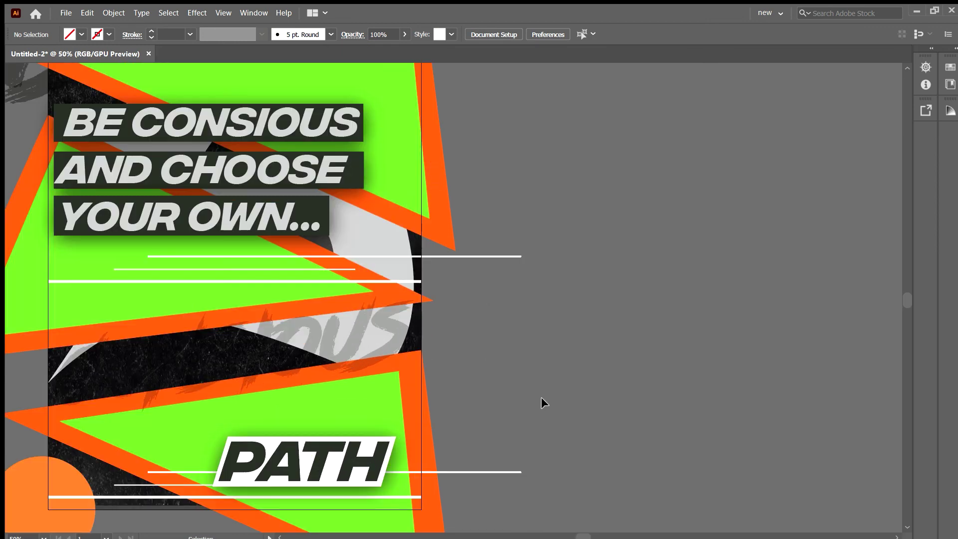
scroll(541, 397, down, 2)
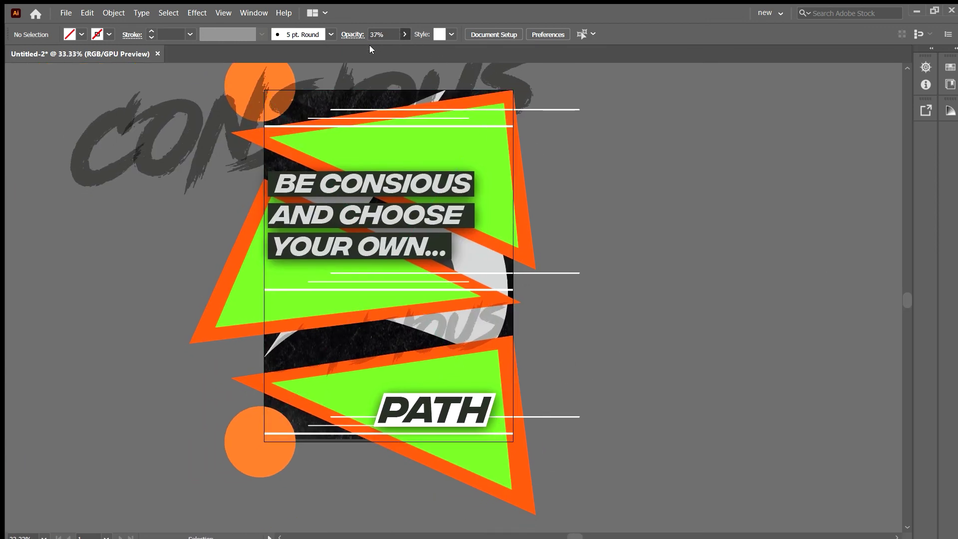
Embed the texture image and set its opacity to 36%
key(ctrl+z)
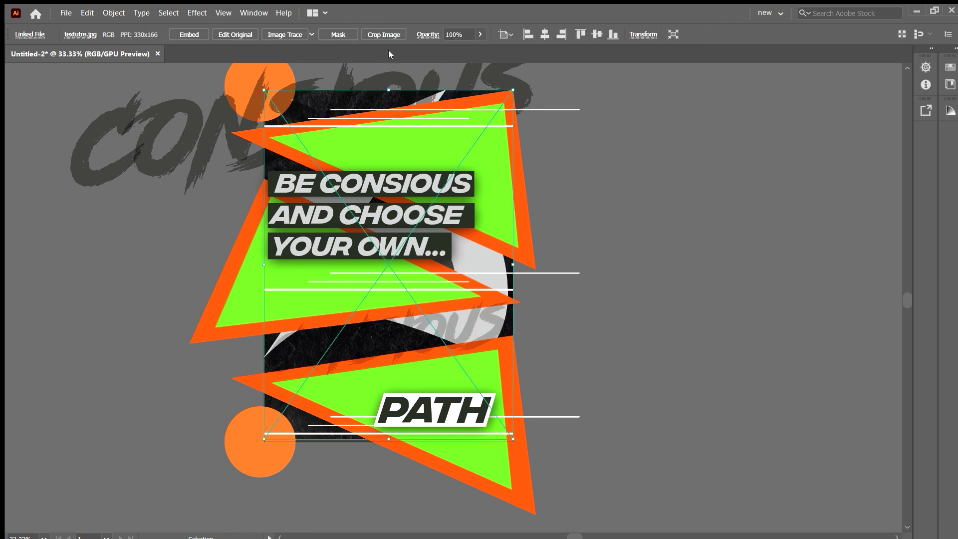
click(189, 34)
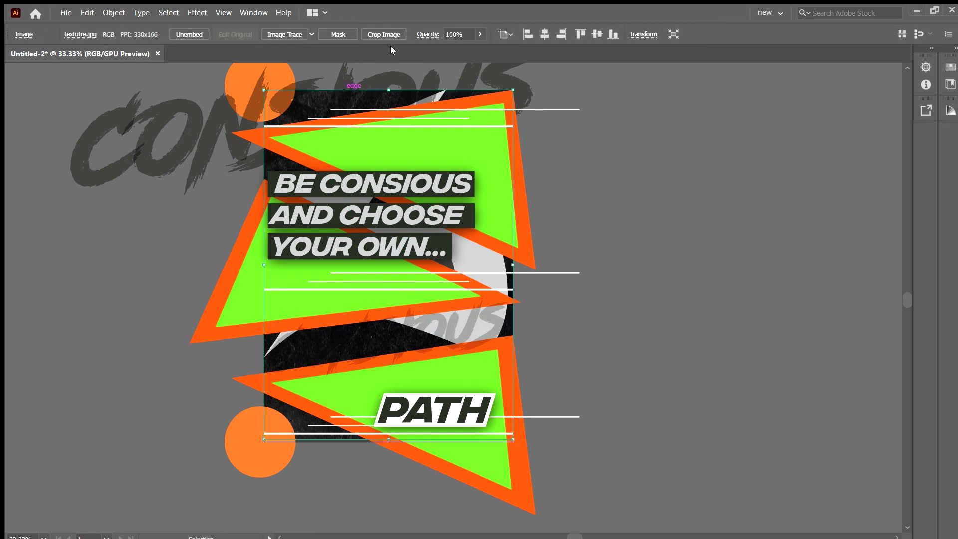
mouse_move(479, 28)
mouse_down()
mouse_move(435, 48)
mouse_move(445, 43)
mouse_up()
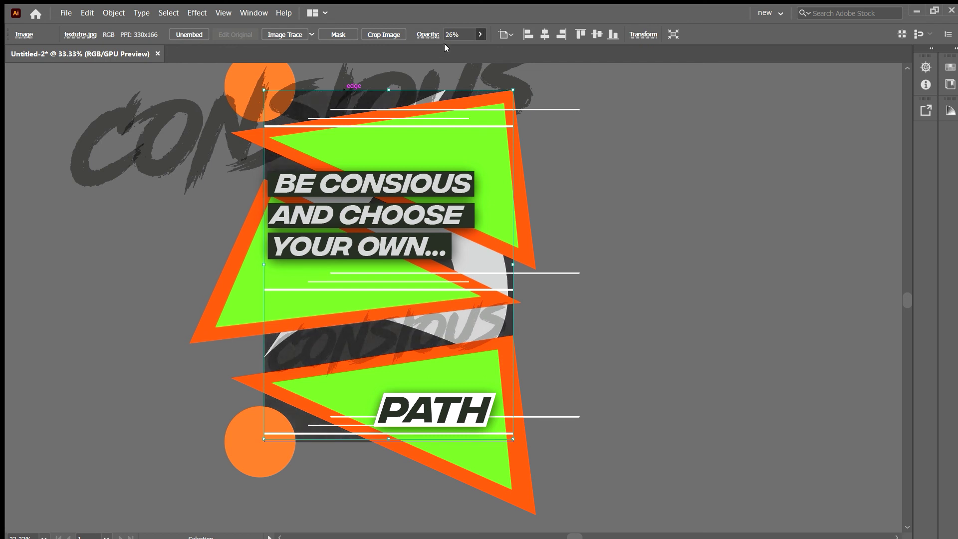
click(606, 172)
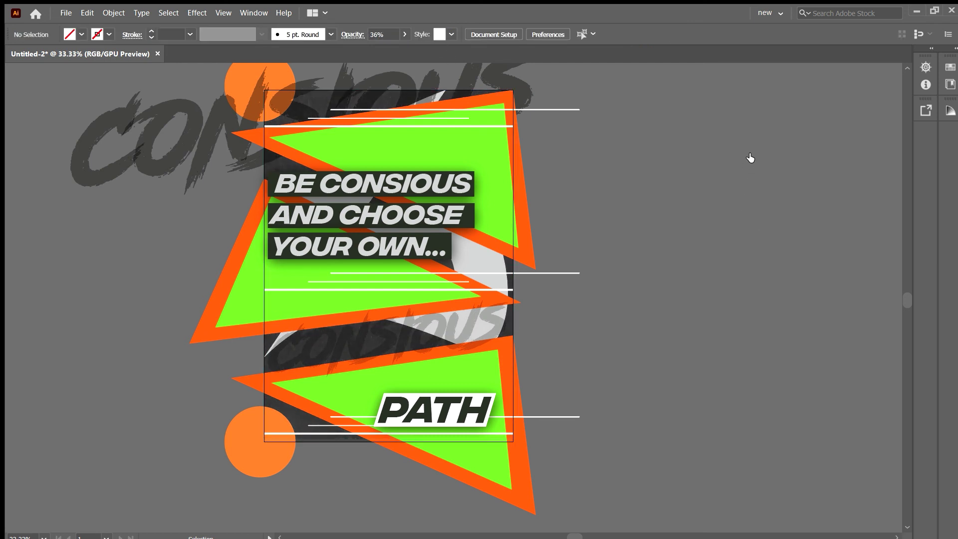
Try copying the upper CONSIOUS styling onto the lower word, then undo it
click(192, 155)
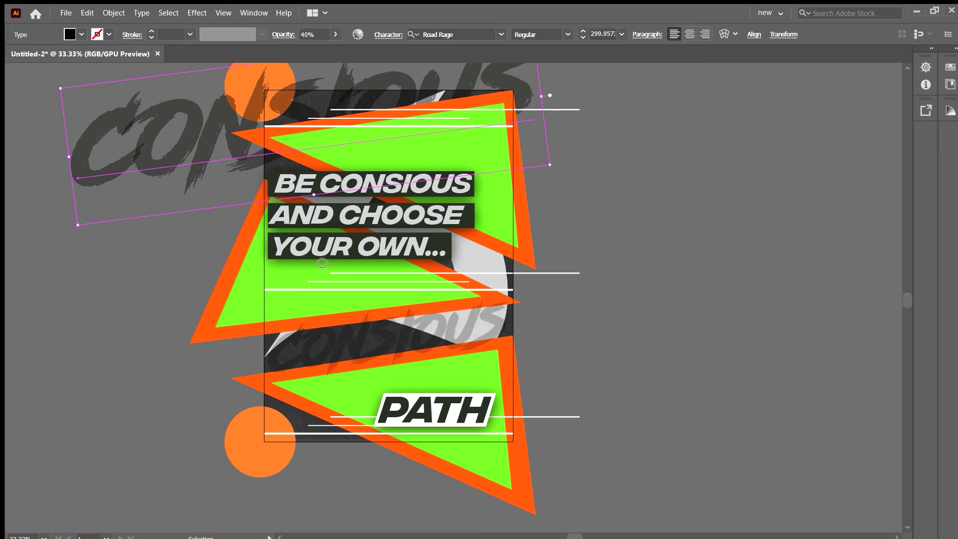
click(389, 333)
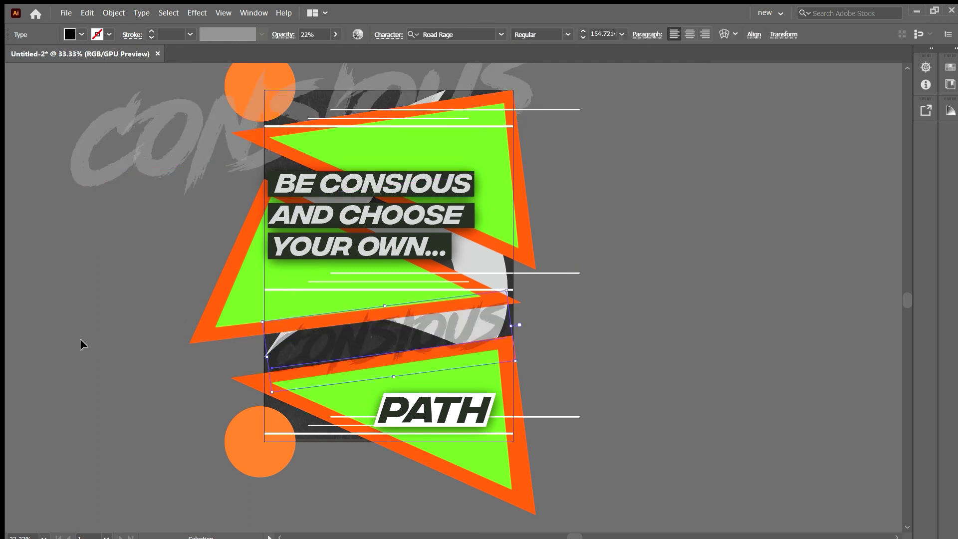
key(i)
click(174, 159)
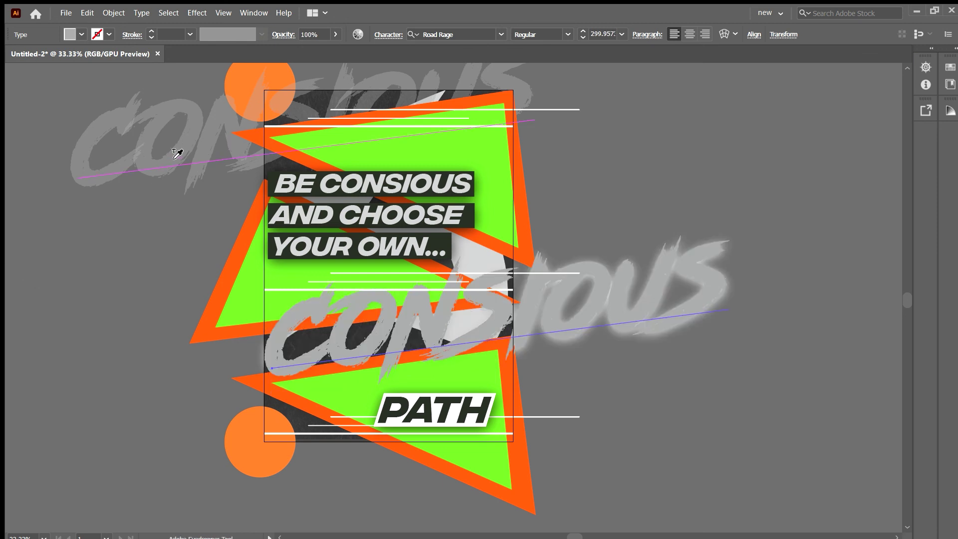
key(v)
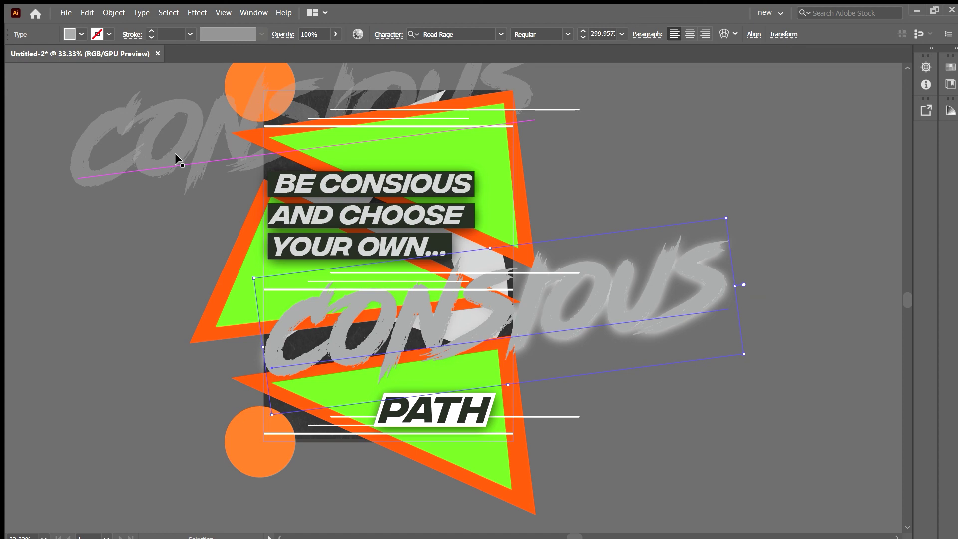
key(i)
key(ctrl+z)
key(v)
Lighten the lower CONSIOUS word to a faded grey at 38% opacity
click(318, 340)
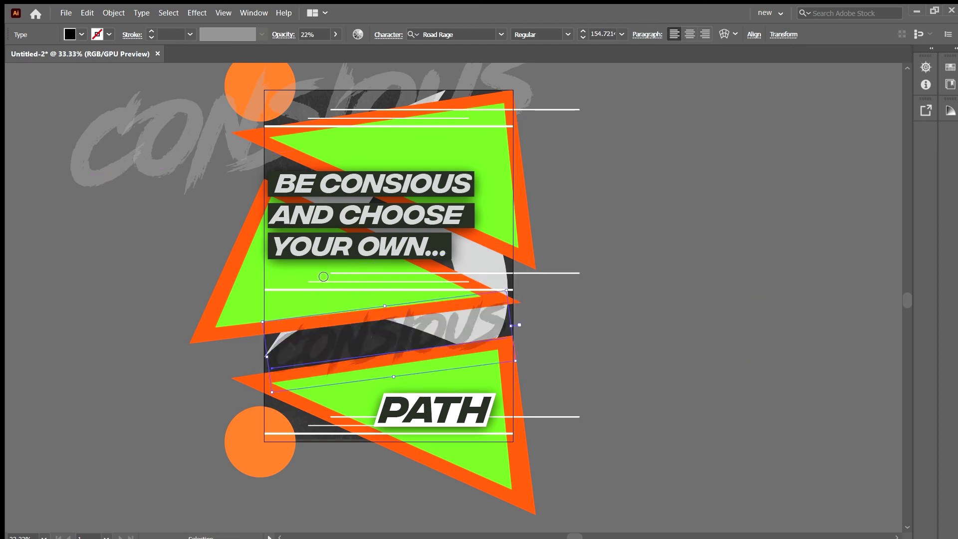
key(0)
click(591, 203)
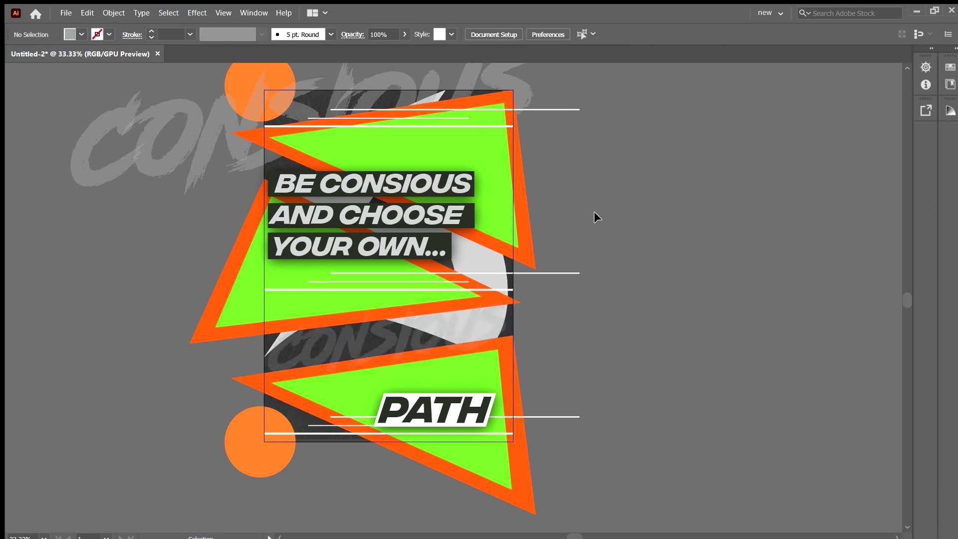
click(479, 332)
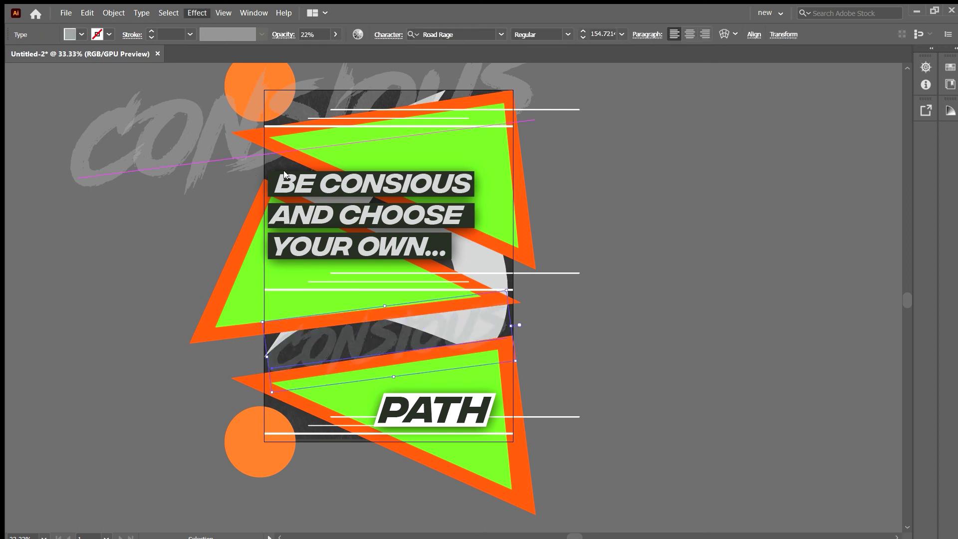
key(t)
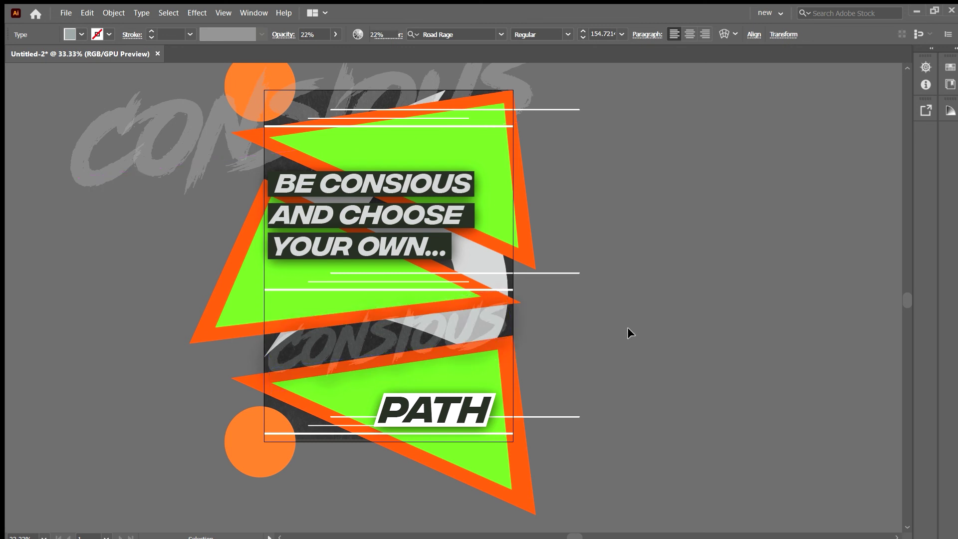
click(626, 330)
click(462, 329)
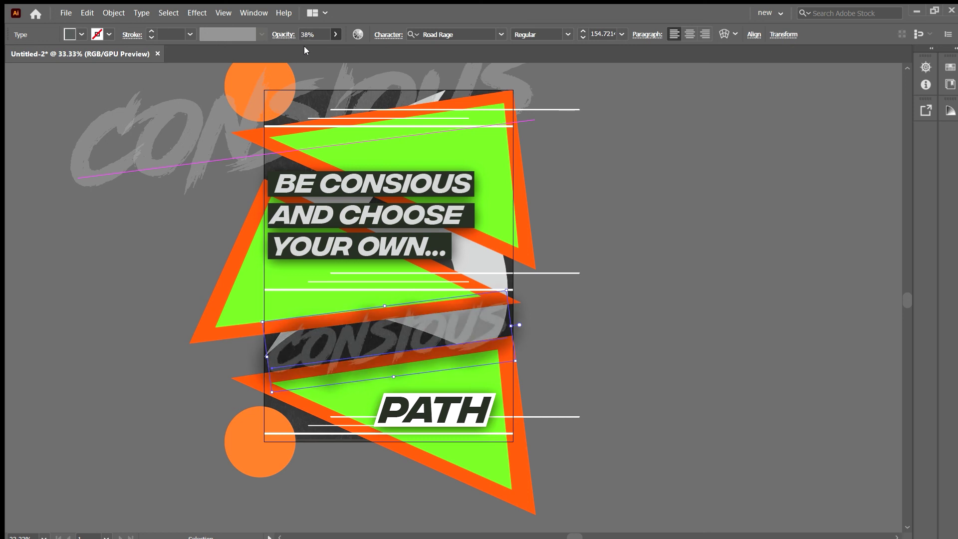
click(601, 135)
click(394, 335)
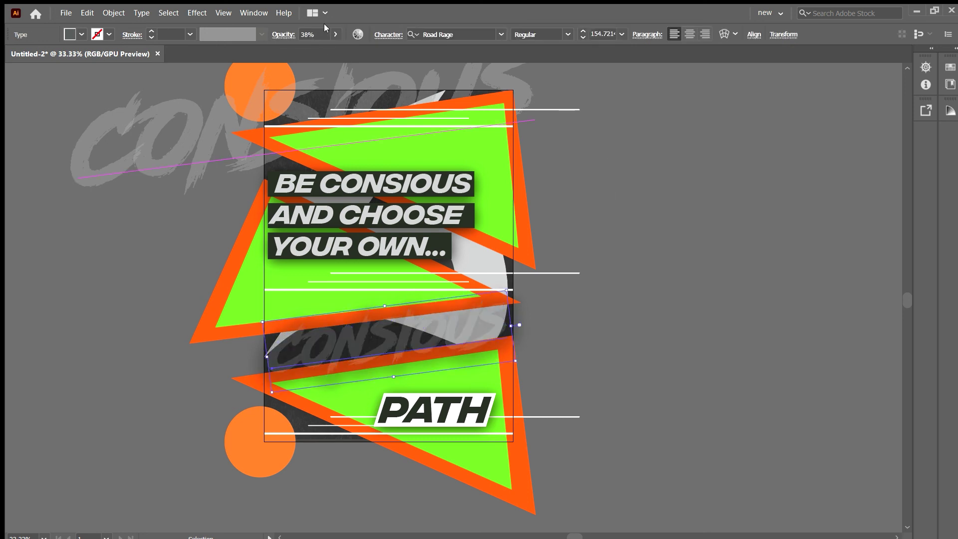
click(613, 189)
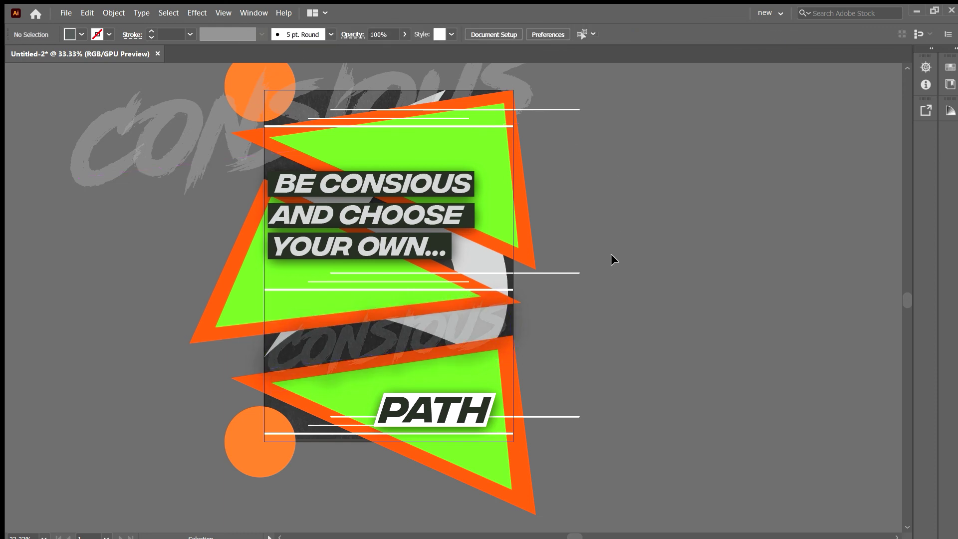